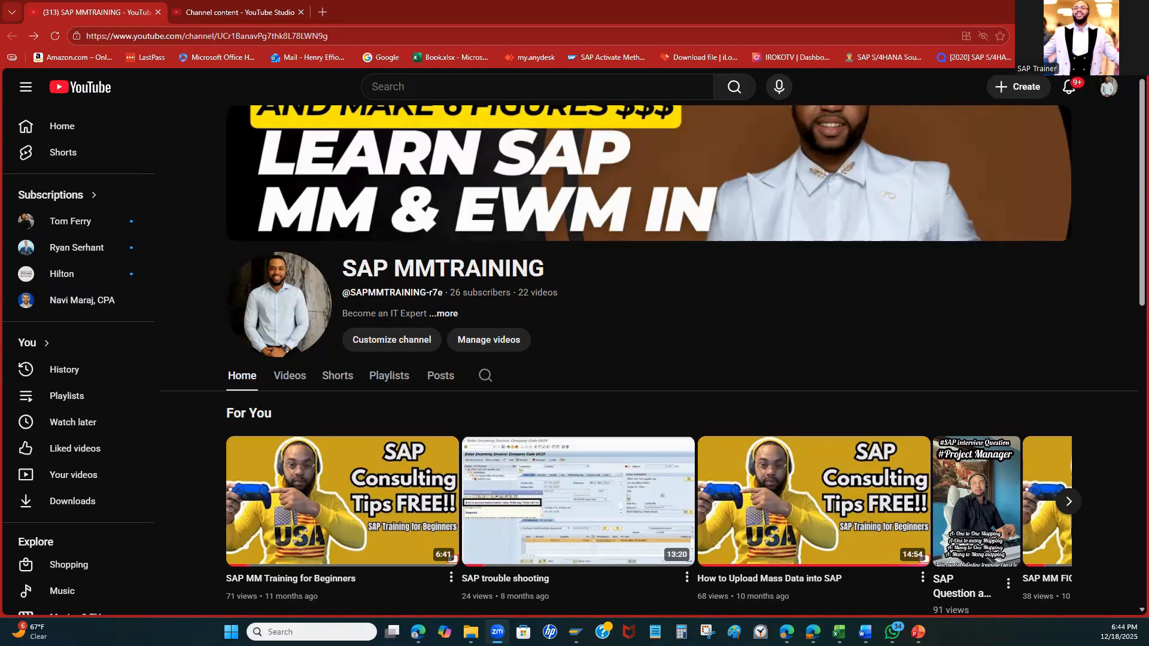
Leave the YouTube channel page for SAP Easy Access and start creating a purchase order with ME21N
{"action": "scroll", "coordinate": [839, 371], "scroll_direction": "down", "scroll_amount": 3}
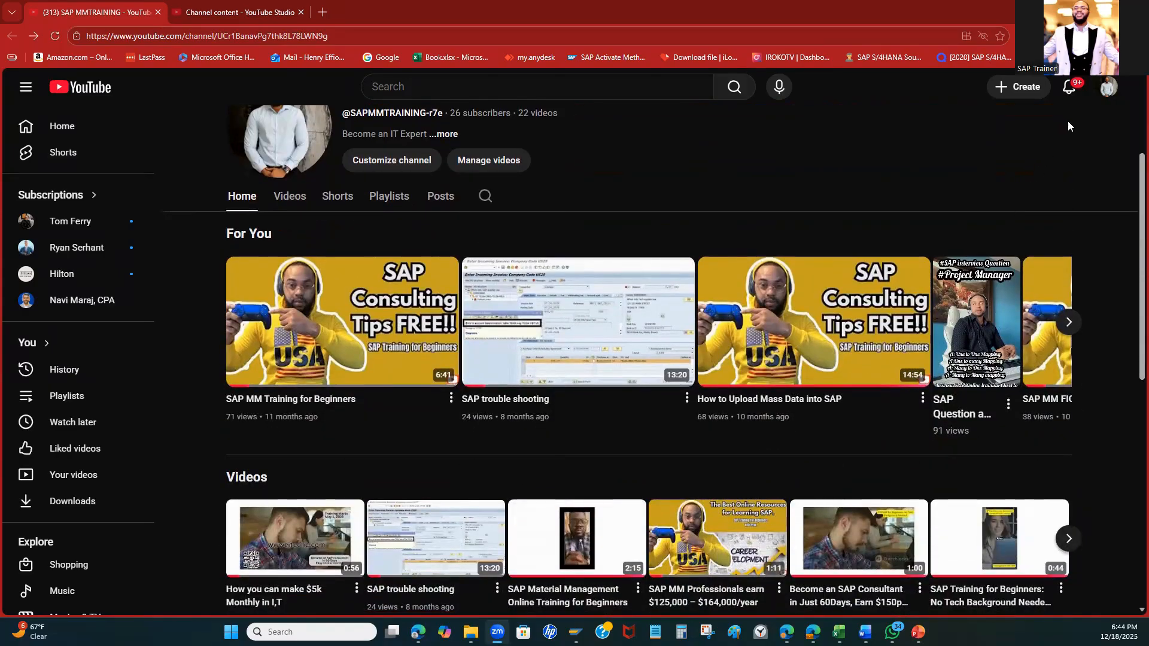
{"action": "left_click", "coordinate": [1077, 10]}
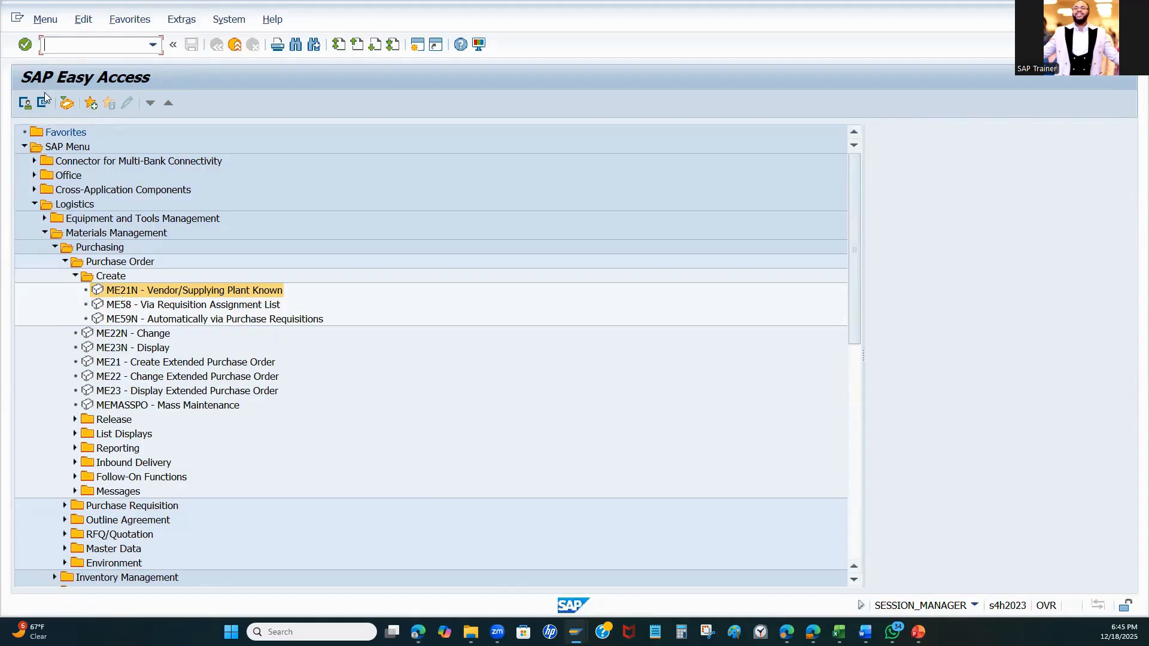
{"action": "double_click", "coordinate": [110, 290]}
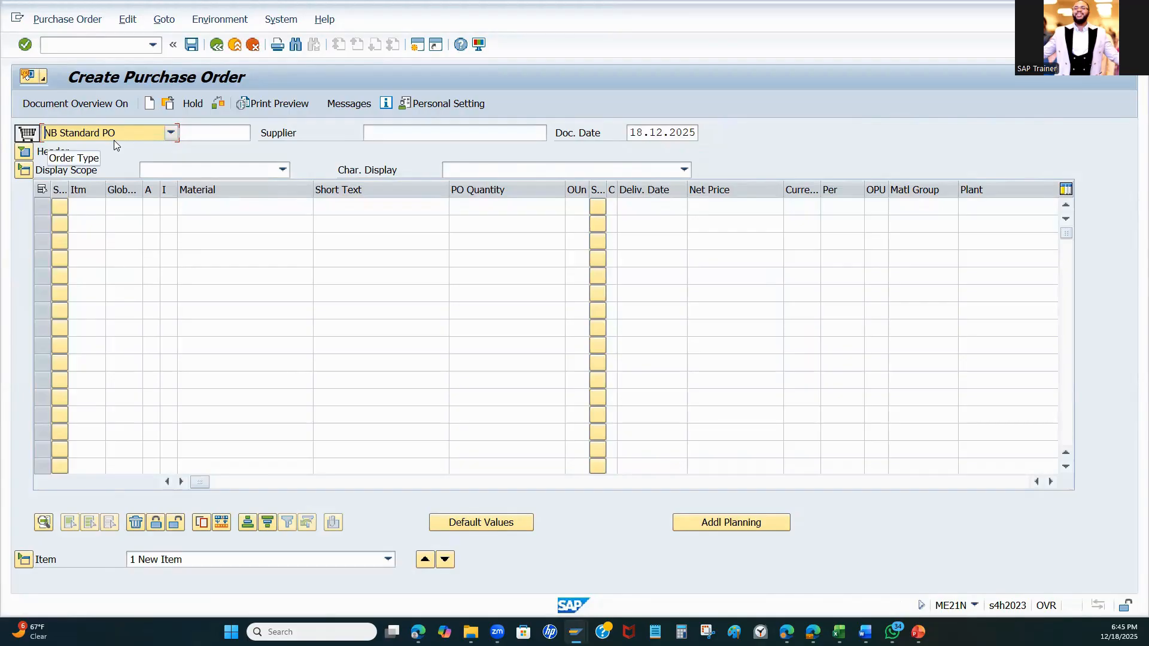
Review the available order types, keep NB Standard PO, and enter US29 Local Vendor EIT LLC as the supplier
{"action": "left_click", "coordinate": [154, 132]}
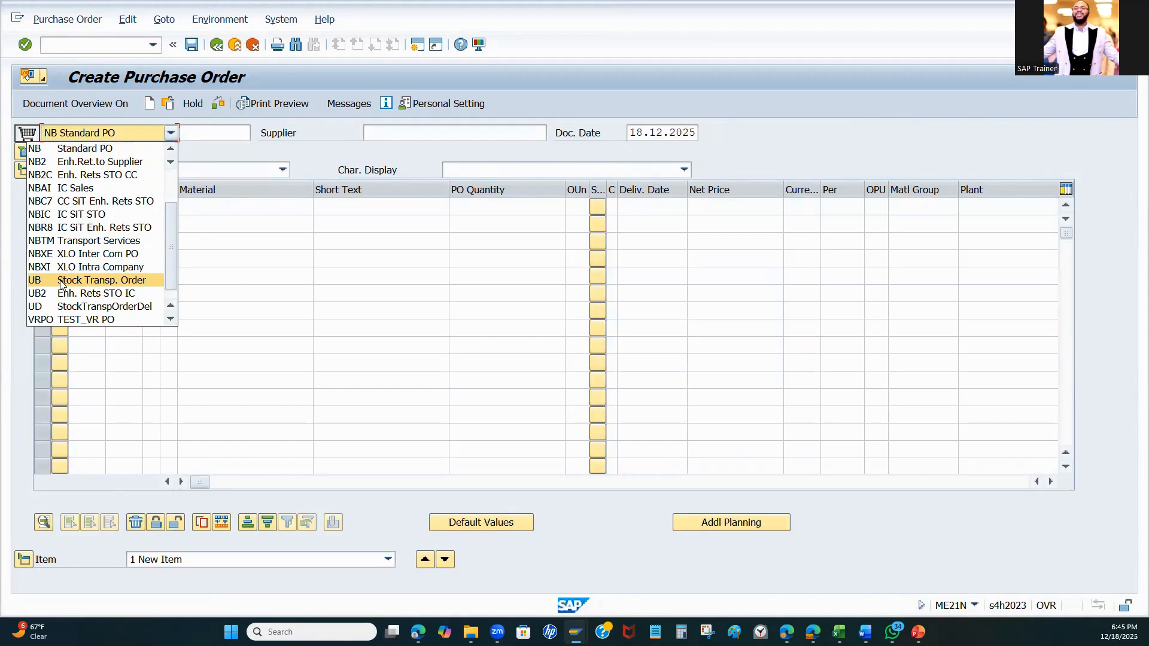
{"action": "left_click", "coordinate": [431, 153]}
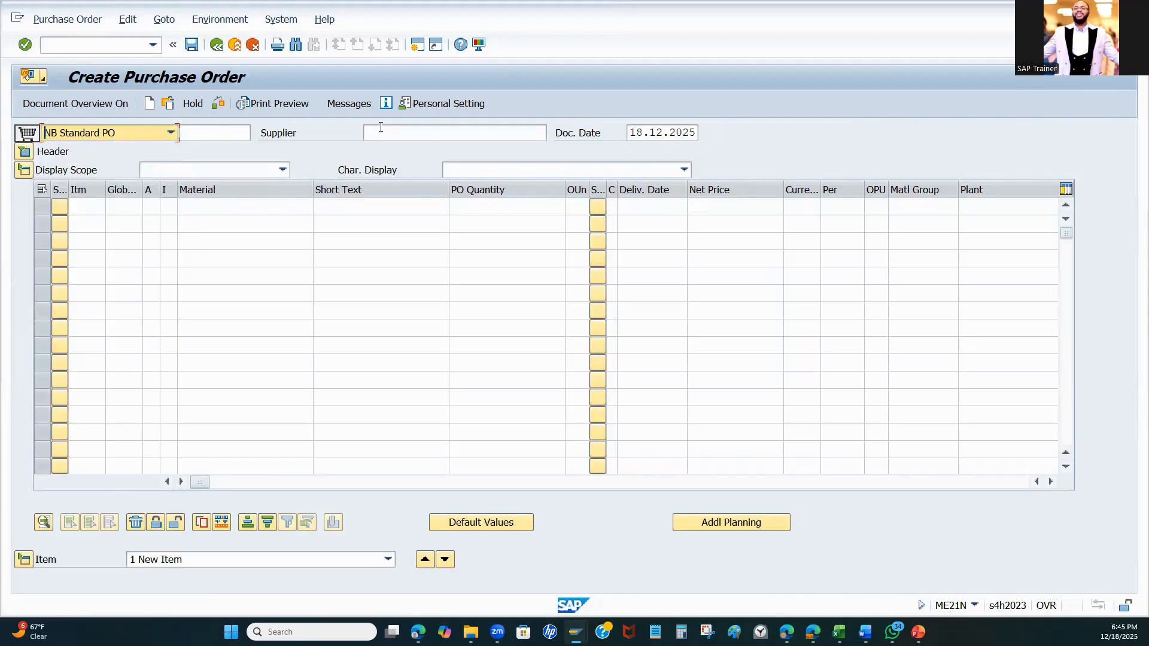
{"action": "left_click", "coordinate": [381, 128]}
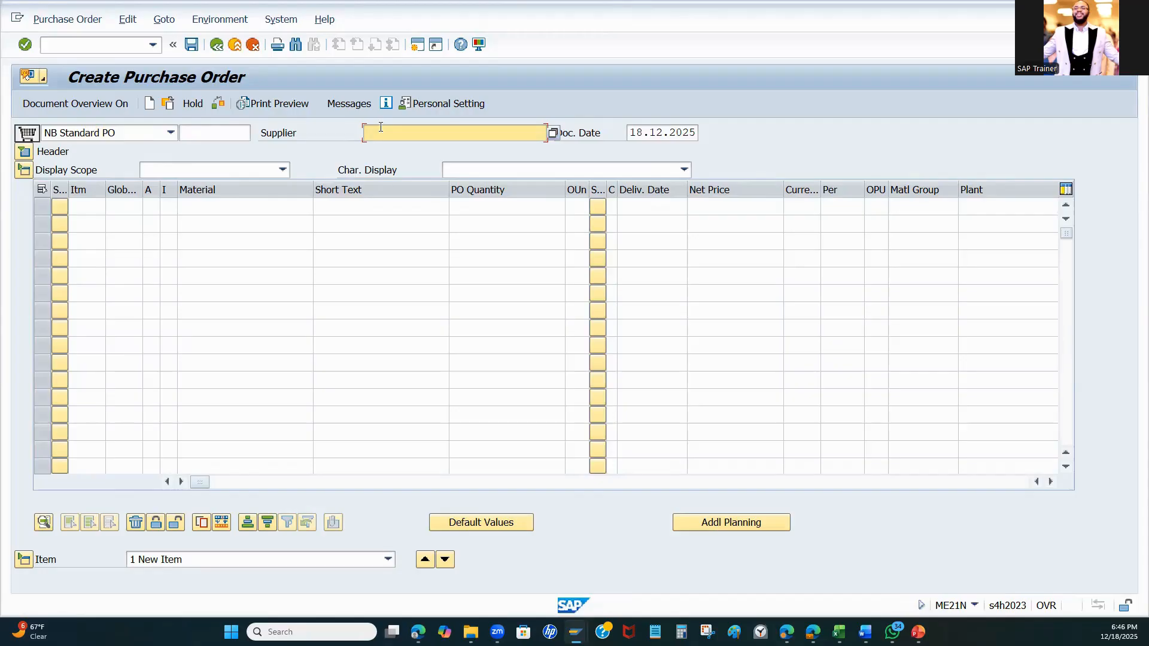
{"action": "left_click", "coordinate": [381, 127]}
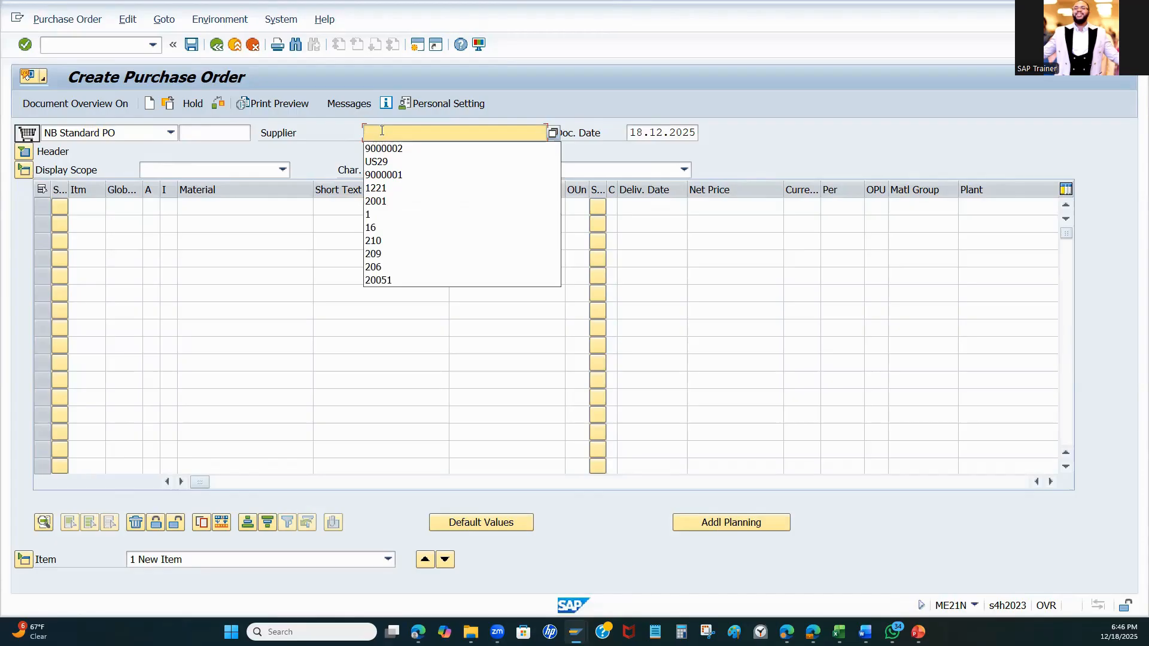
{"action": "left_click", "coordinate": [394, 152]}
{"action": "left_click_drag", "start_coordinate": [440, 132], "coordinate": [361, 191]}
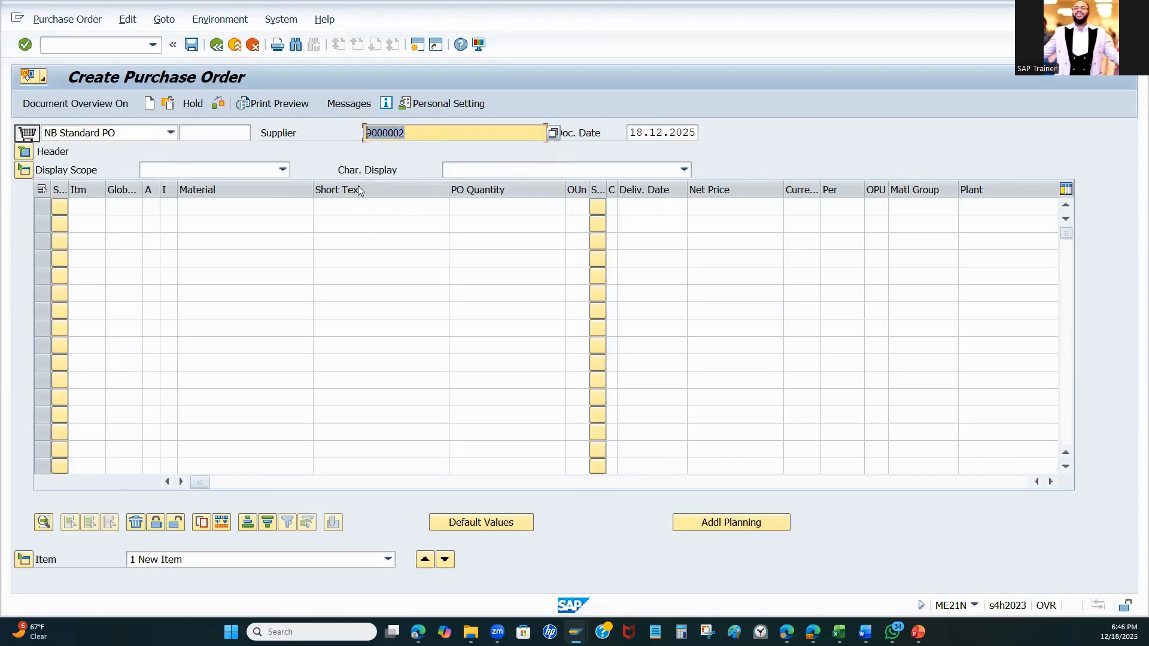
Fill in the header's organizational data with purchasing organization US30, purchasing group 007 and company code US30
{"action": "left_click", "coordinate": [23, 152]}
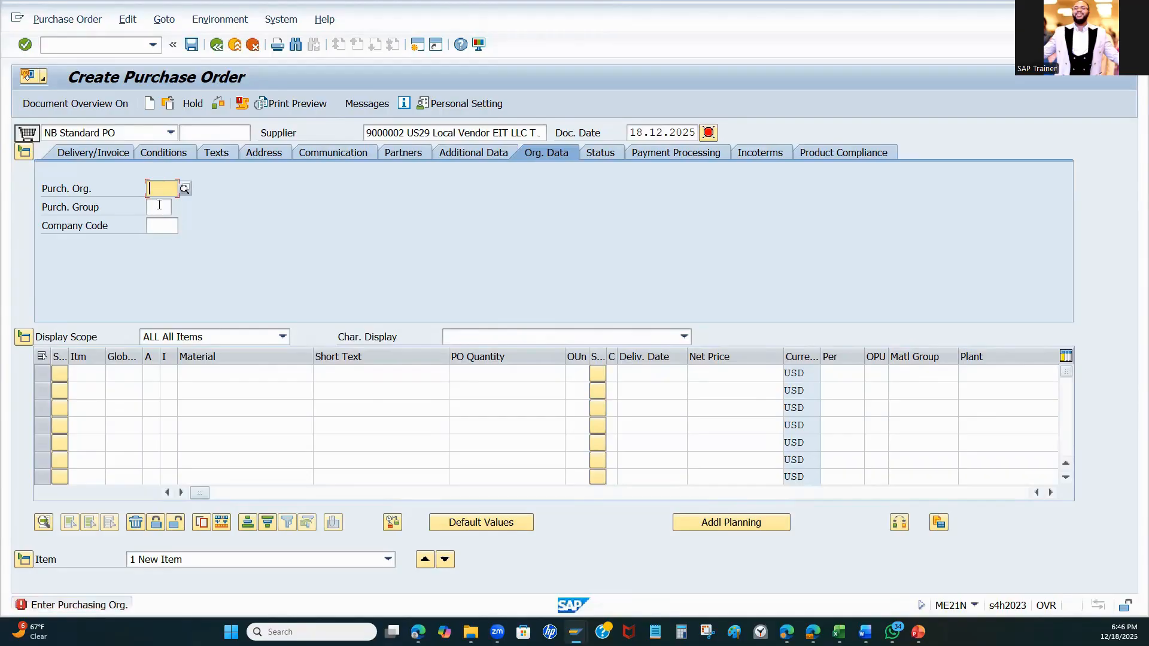
{"action": "left_click", "coordinate": [161, 188]}
{"action": "left_click", "coordinate": [159, 205]}
{"action": "left_click", "coordinate": [157, 207]}
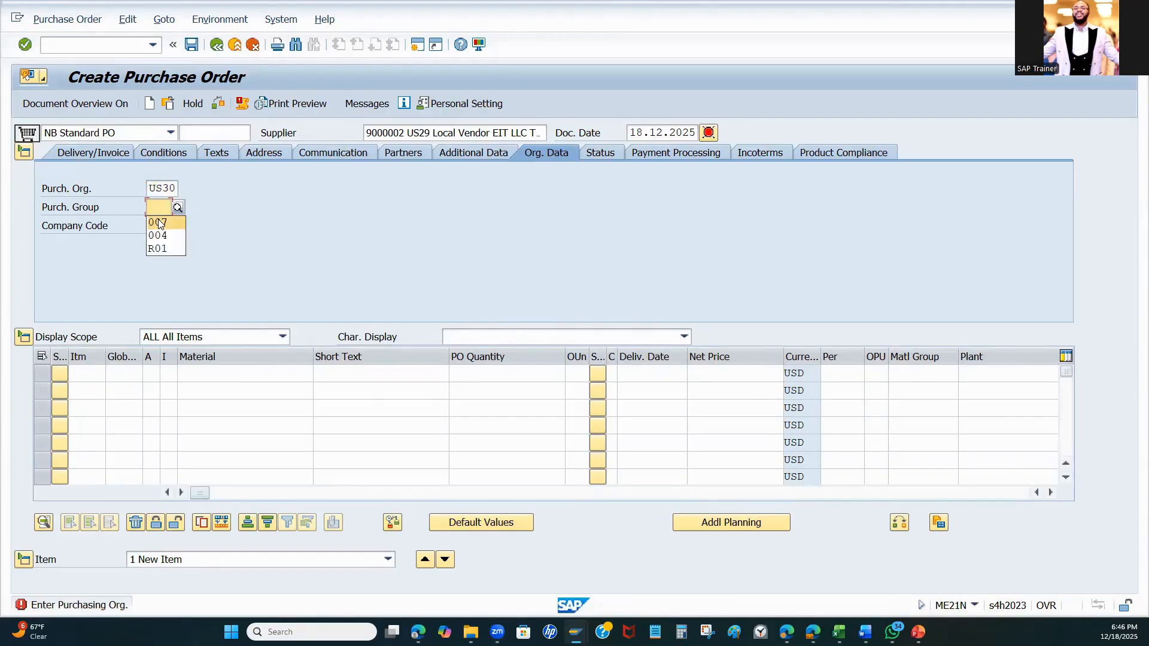
{"action": "left_click", "coordinate": [159, 222]}
{"action": "left_click", "coordinate": [159, 226]}
{"action": "left_click", "coordinate": [157, 237]}
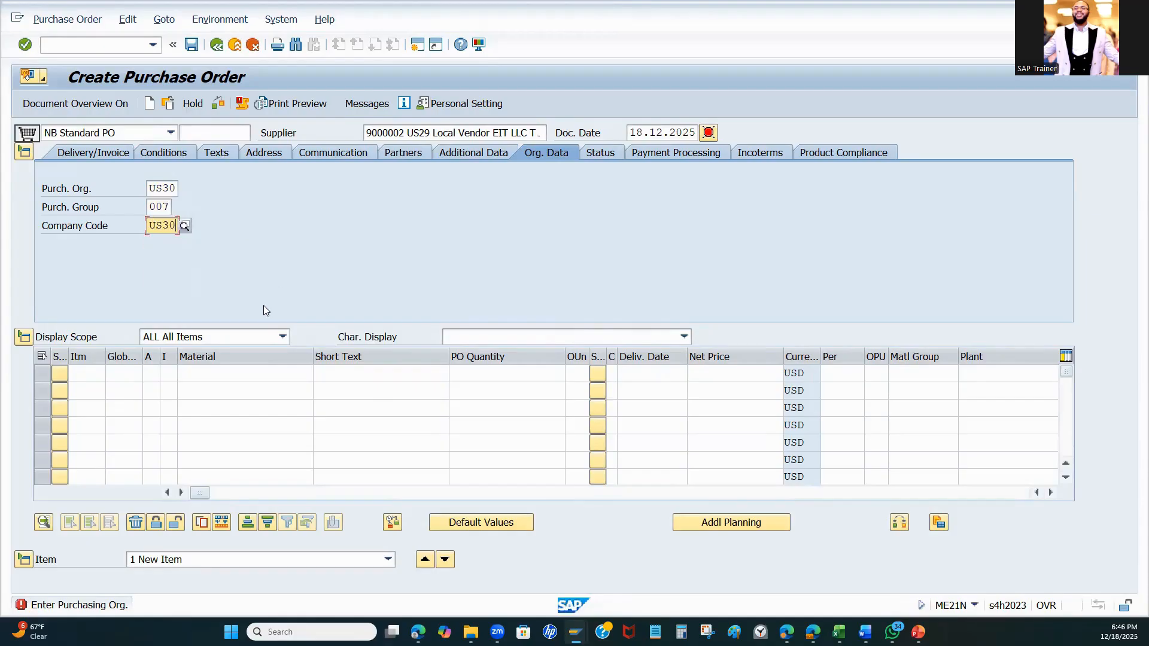
{"action": "left_click", "coordinate": [215, 378]}
{"action": "key", "text": "Return"}
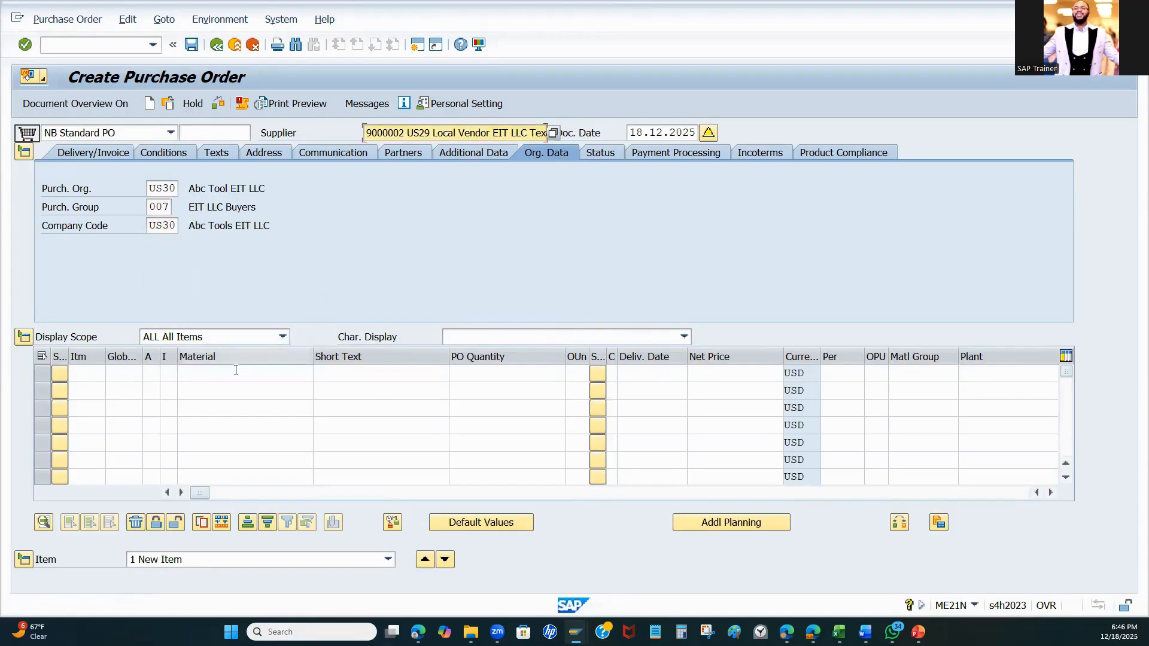
Enter material DRILL MACHINE 05 with a quantity of 12 in the first item row
{"action": "left_click", "coordinate": [230, 373]}
{"action": "left_click", "coordinate": [226, 389]}
{"action": "left_click", "coordinate": [477, 376]}
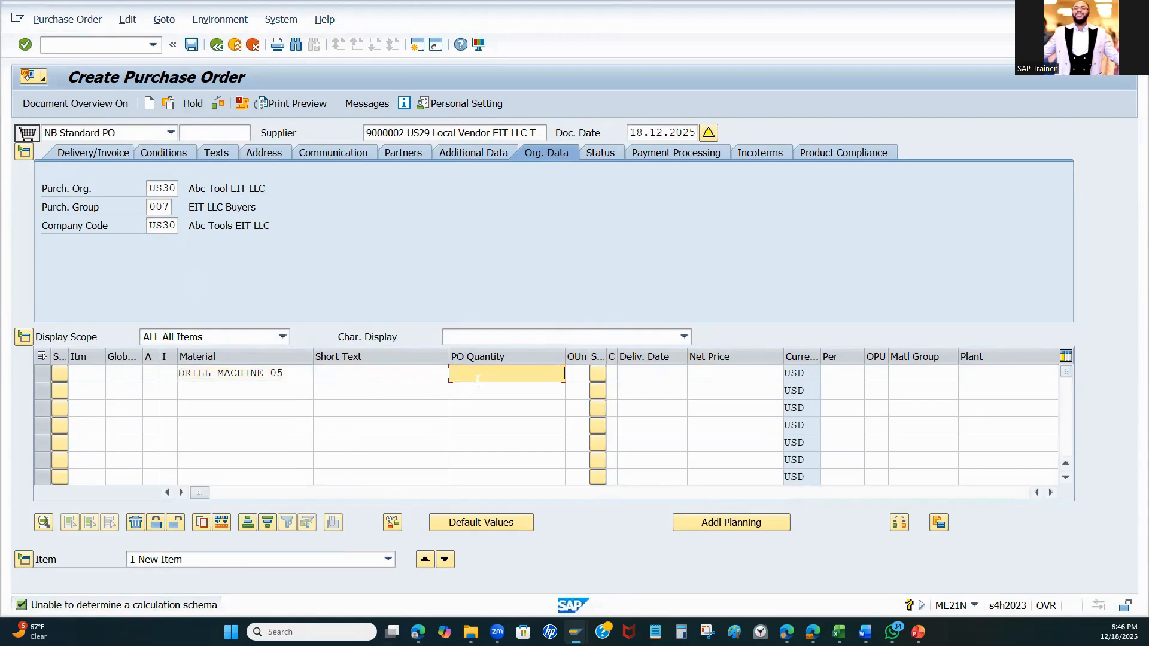
{"action": "type", "text": "12"}
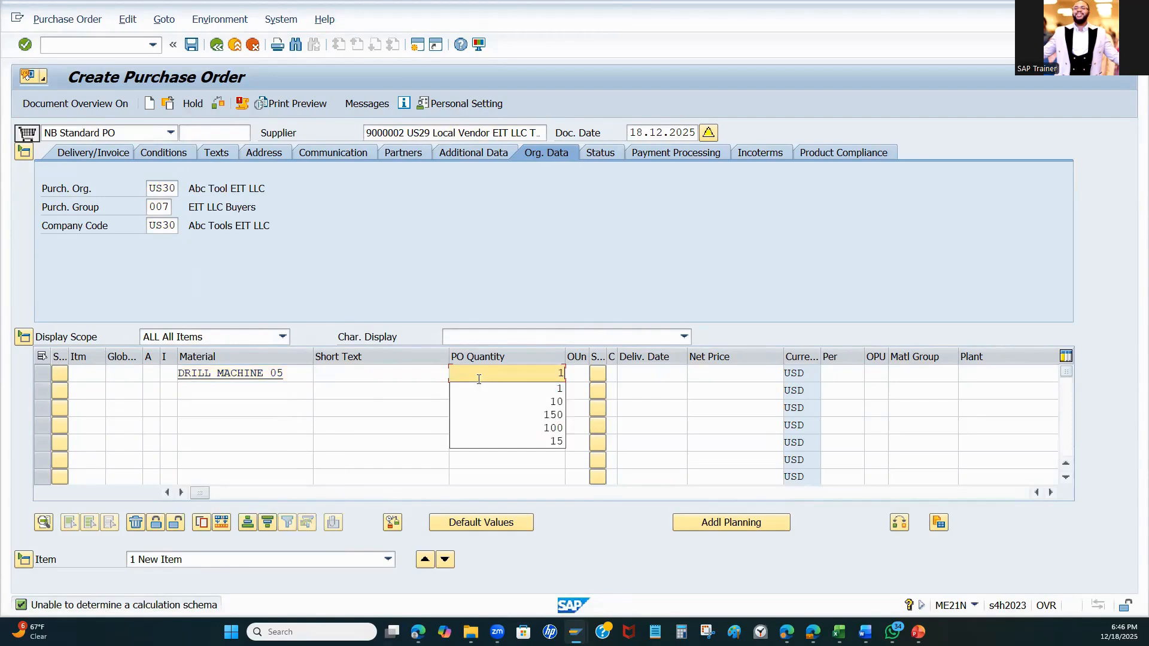
Give the drill machine item the delivery date 18.12.2025 and plant us30, and have the item validated
{"action": "left_click", "coordinate": [652, 374]}
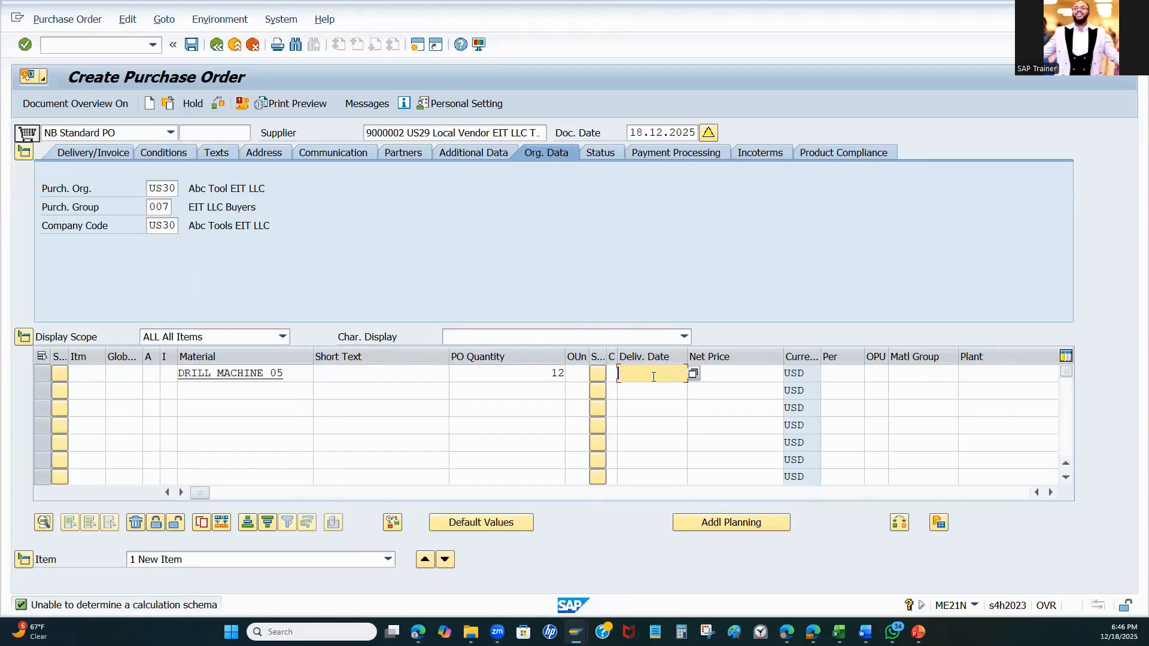
{"action": "left_click", "coordinate": [693, 375]}
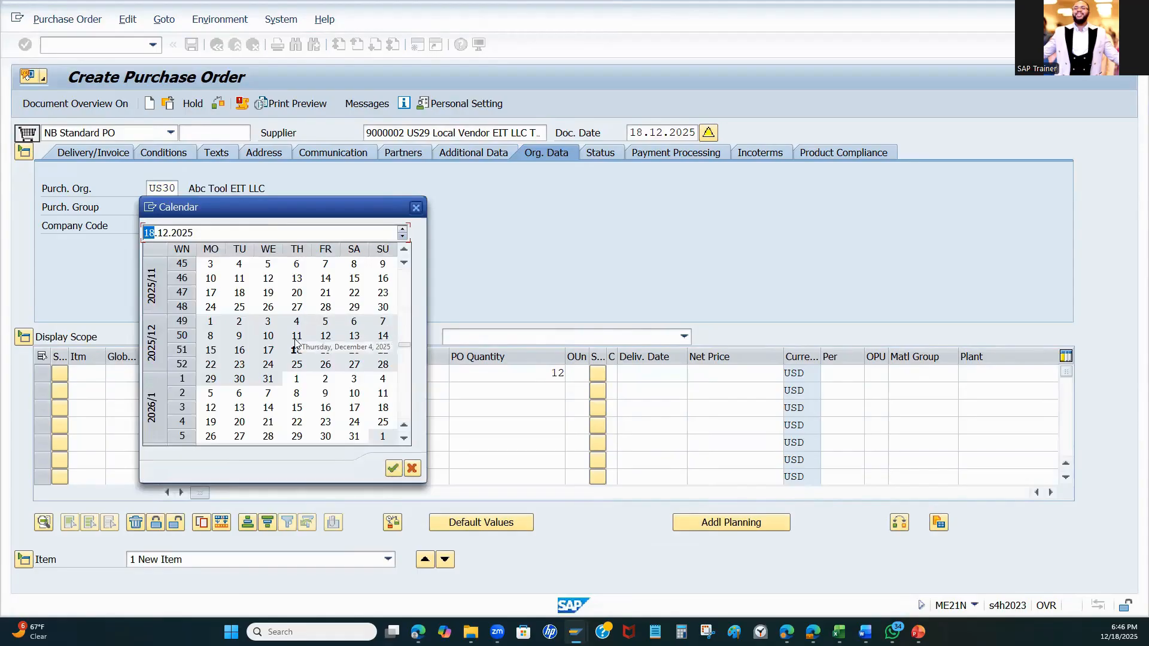
{"action": "double_click", "coordinate": [294, 349]}
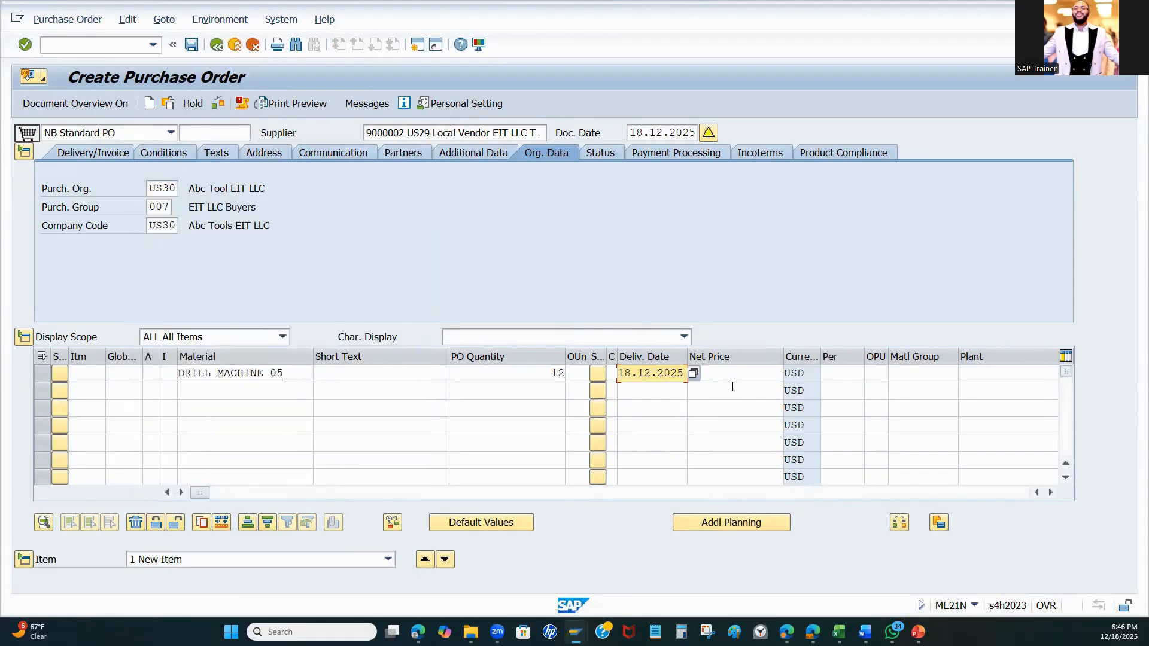
{"action": "left_click", "coordinate": [985, 375]}
{"action": "type", "text": "u"}
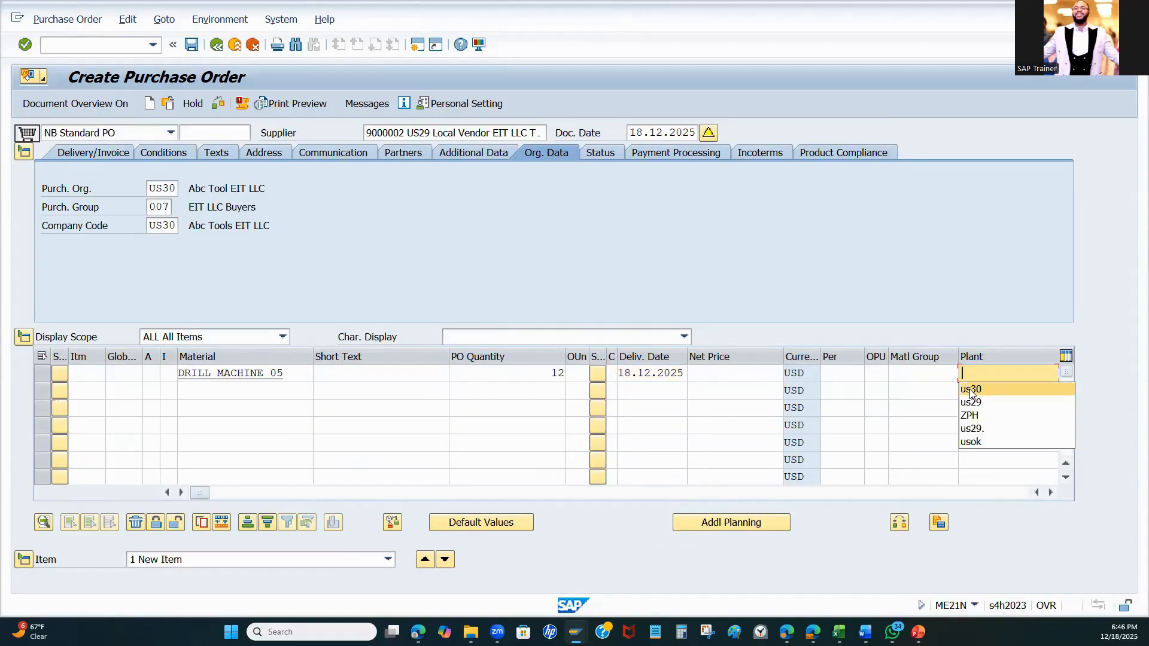
{"action": "left_click", "coordinate": [977, 390]}
{"action": "key", "text": "Return"}
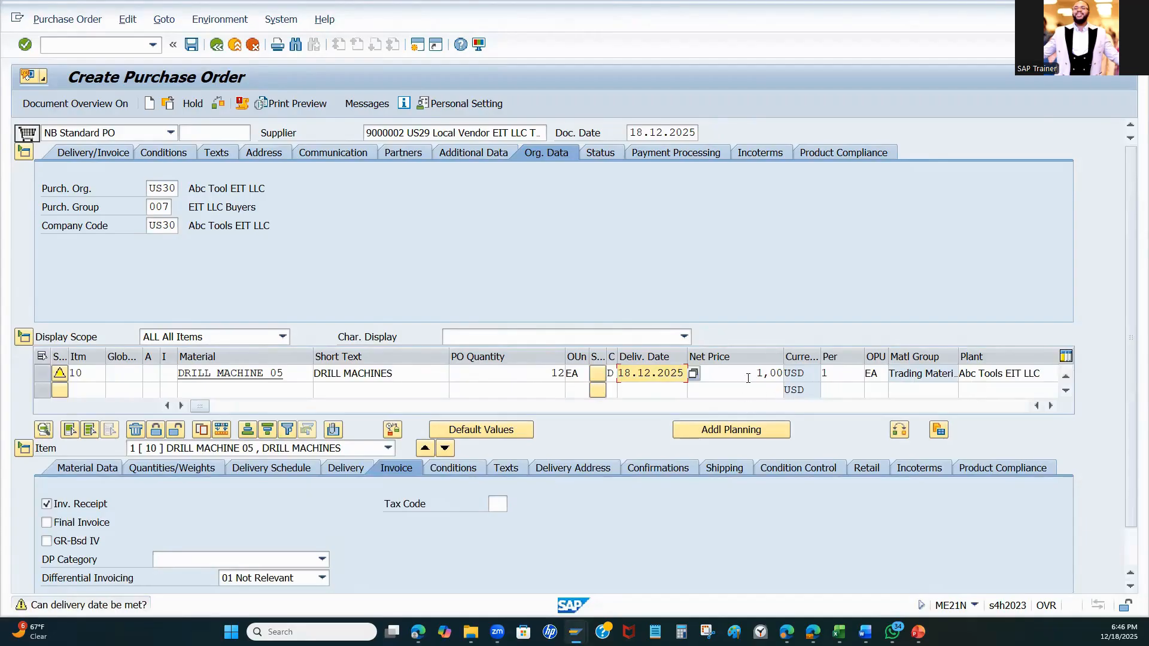
Examine the item's net price, its material data with the info update setting, and its info record entry
{"action": "left_click", "coordinate": [756, 372]}
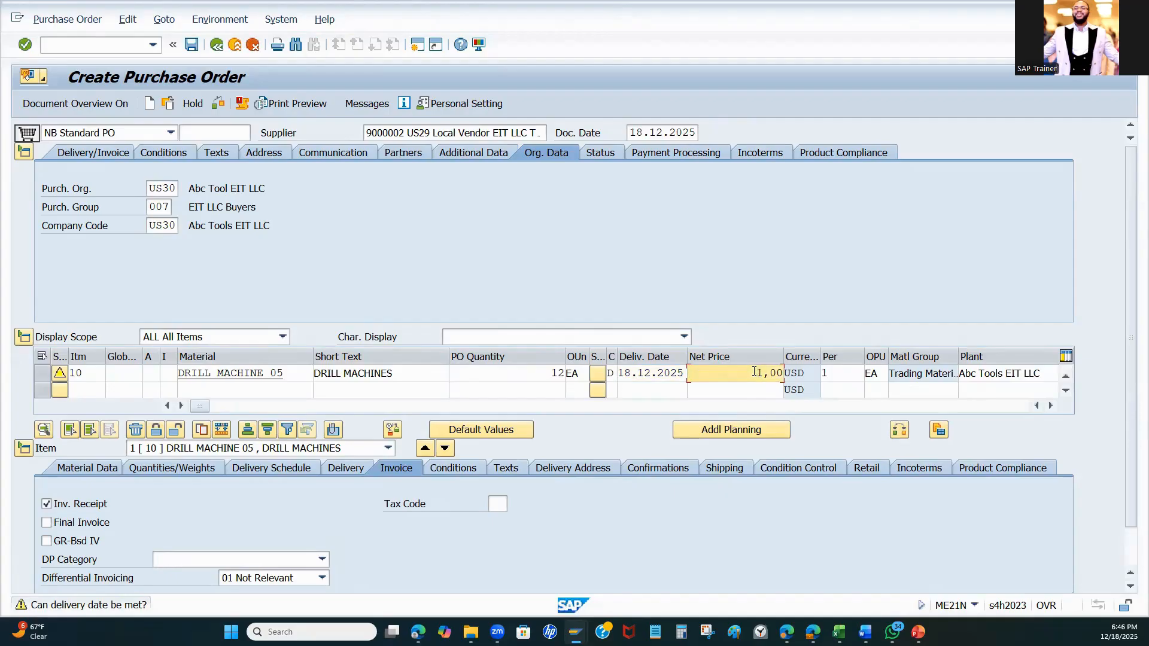
{"action": "left_click", "coordinate": [88, 469]}
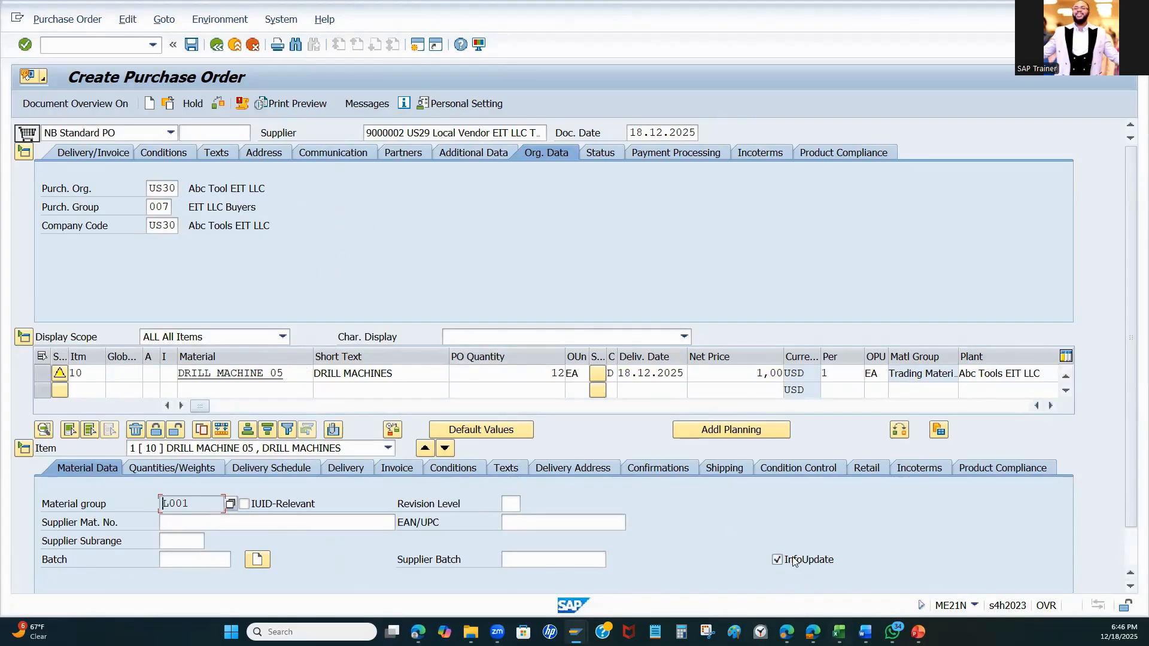
{"action": "left_click_drag", "start_coordinate": [200, 405], "coordinate": [576, 430]}
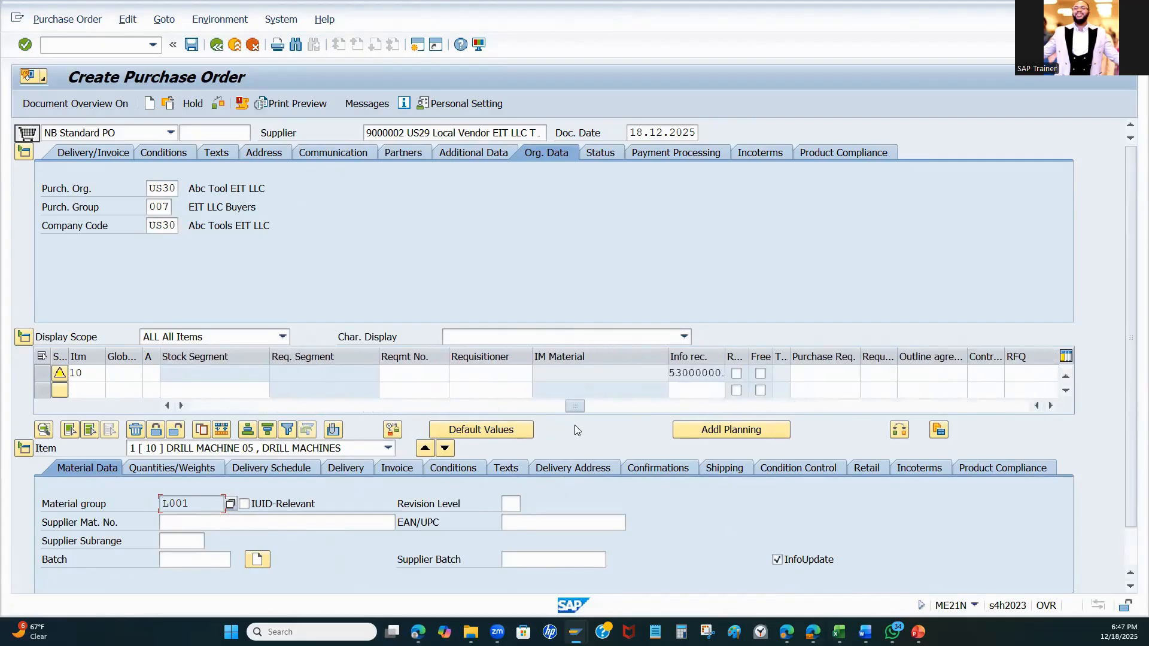
{"action": "left_click", "coordinate": [703, 373]}
{"action": "left_click_drag", "start_coordinate": [572, 409], "coordinate": [179, 410]}
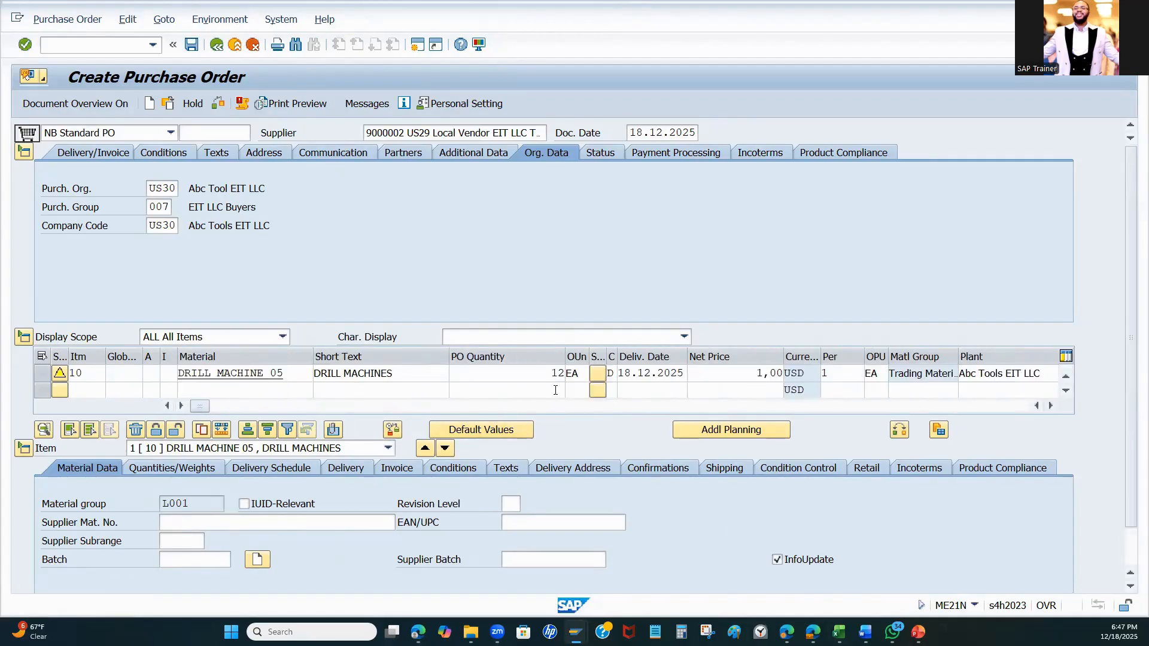
Set the drill machine item's net price to 5,00 USD
{"action": "left_click", "coordinate": [731, 377]}
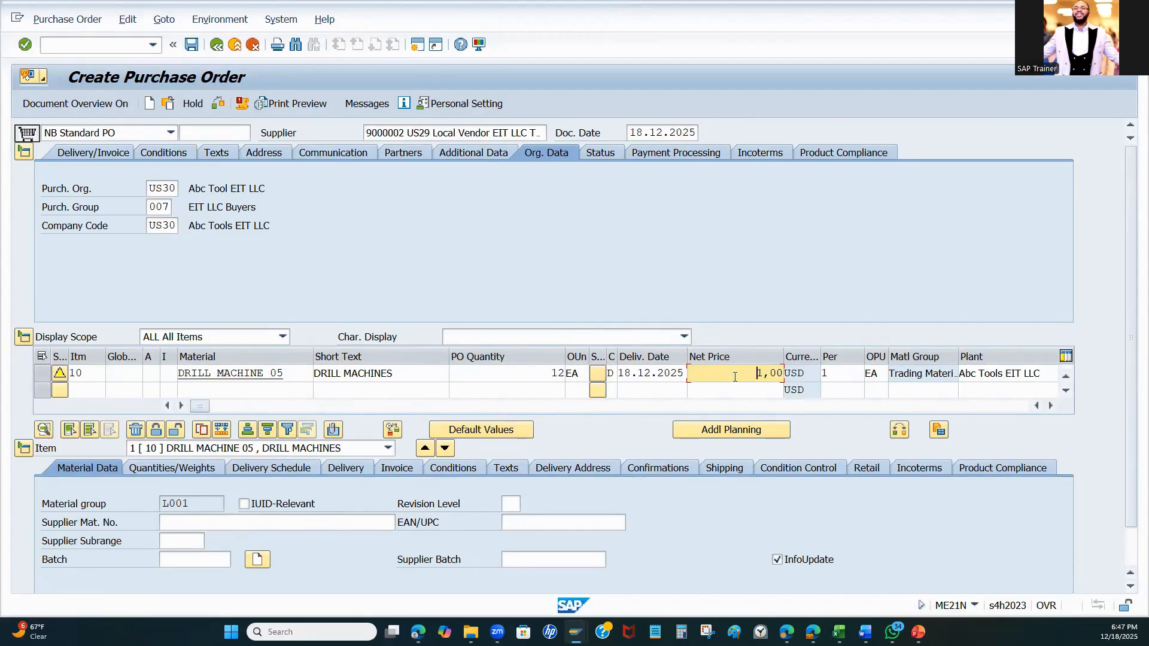
{"action": "left_click_drag", "start_coordinate": [734, 377], "coordinate": [782, 376]}
{"action": "type", "text": "5"}
{"action": "key", "text": "Return"}
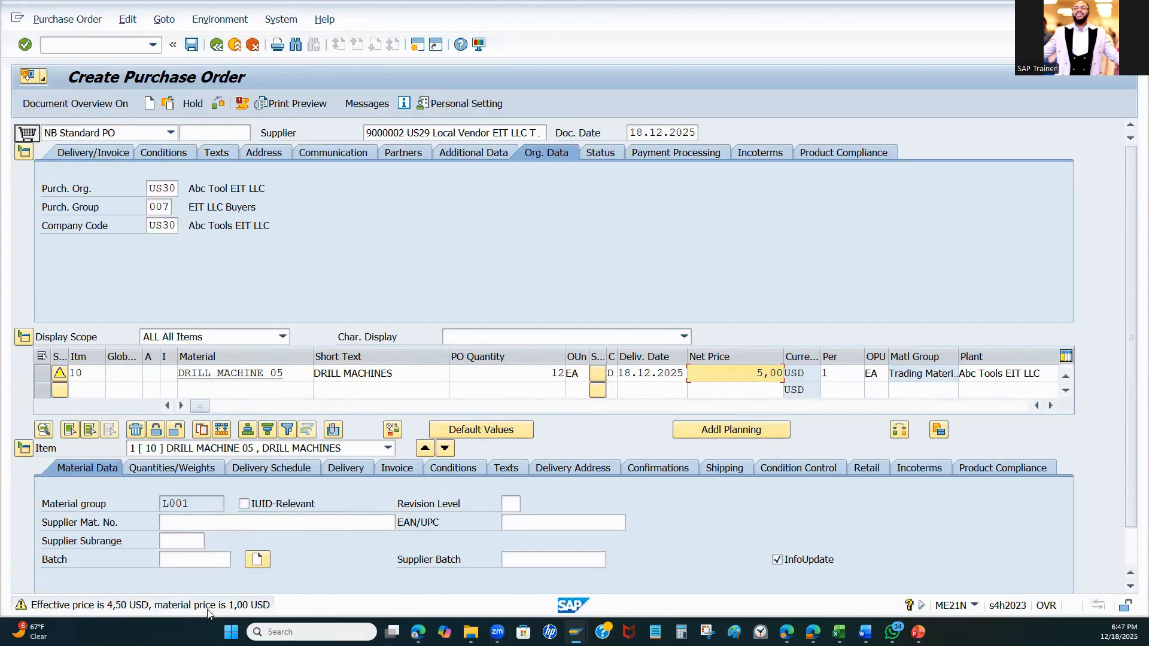
{"action": "double_click", "coordinate": [766, 372]}
Display the item's full shipping data and capture that area as a screenshot with Snipping Tool, keeping the capture minimized
{"action": "left_click", "coordinate": [740, 475]}
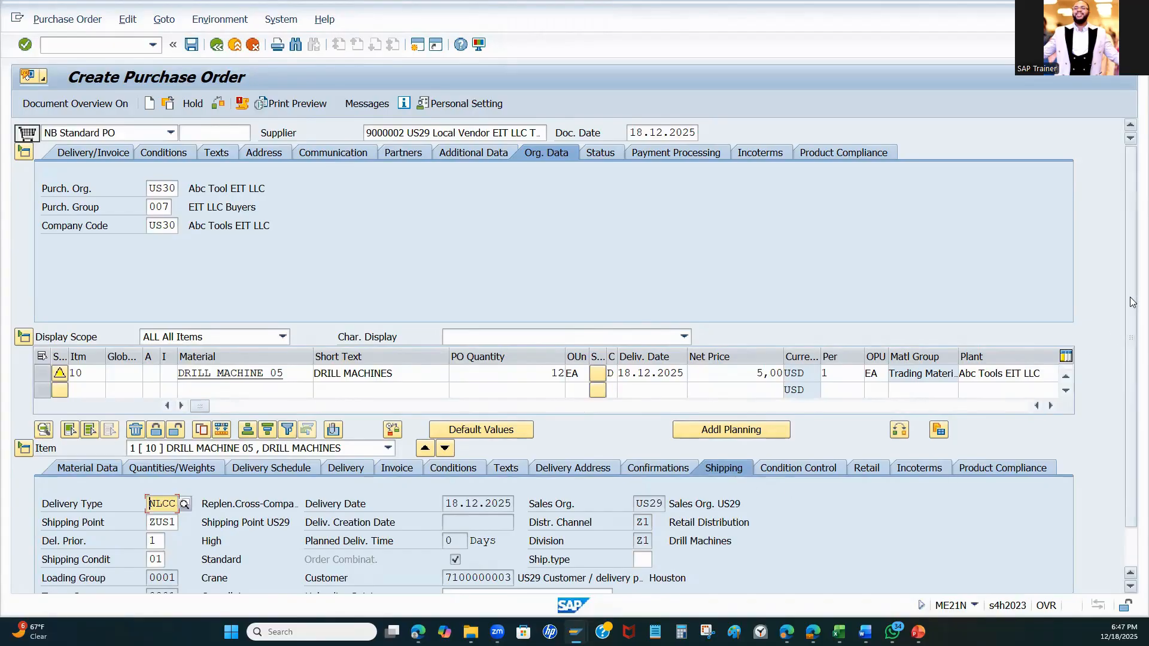
{"action": "scroll", "coordinate": [1130, 287], "scroll_direction": "down", "scroll_amount": 2}
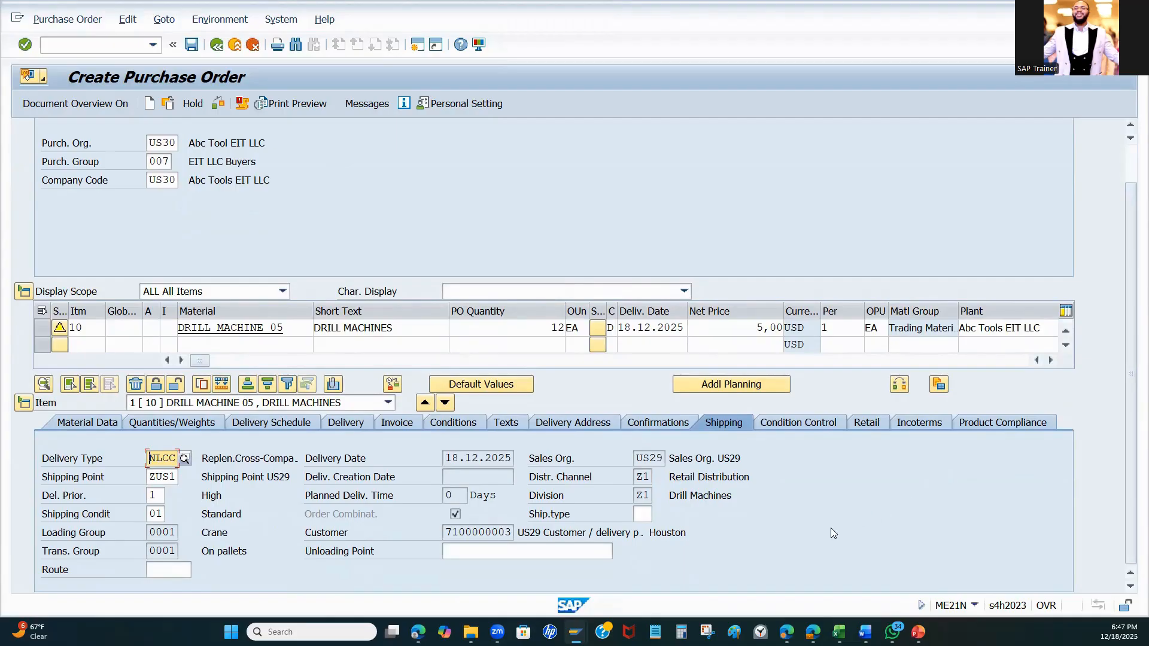
{"action": "left_click", "coordinate": [708, 632]}
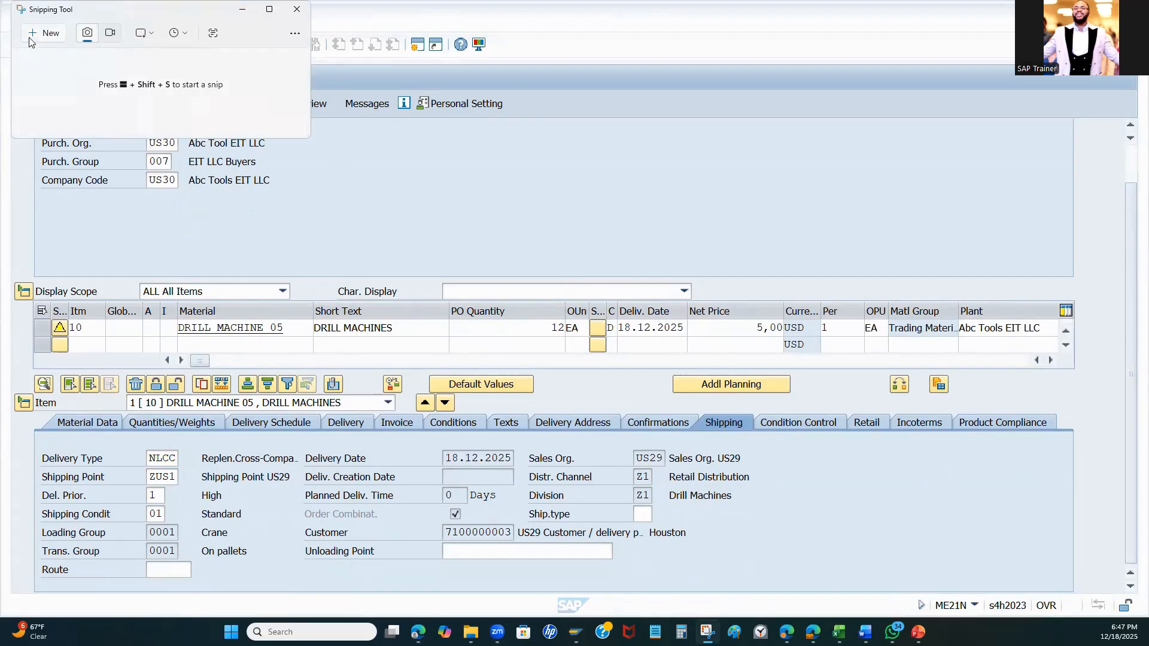
{"action": "left_click", "coordinate": [30, 41]}
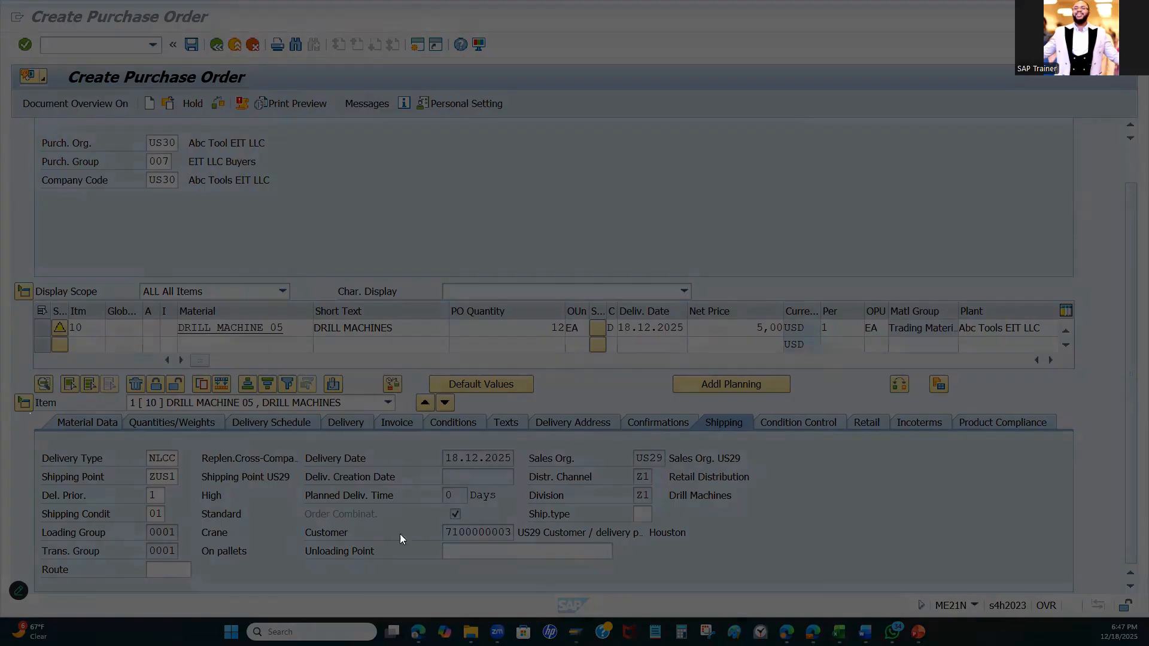
{"action": "left_click_drag", "start_coordinate": [29, 411], "coordinate": [1079, 612]}
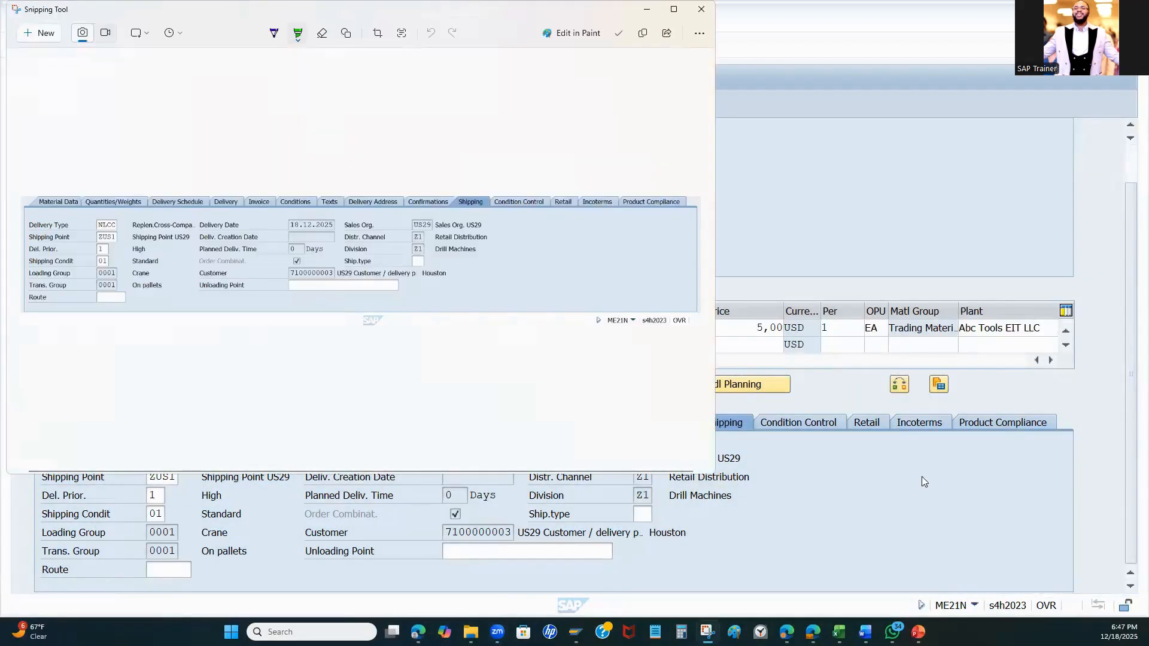
{"action": "left_click", "coordinate": [646, 9]}
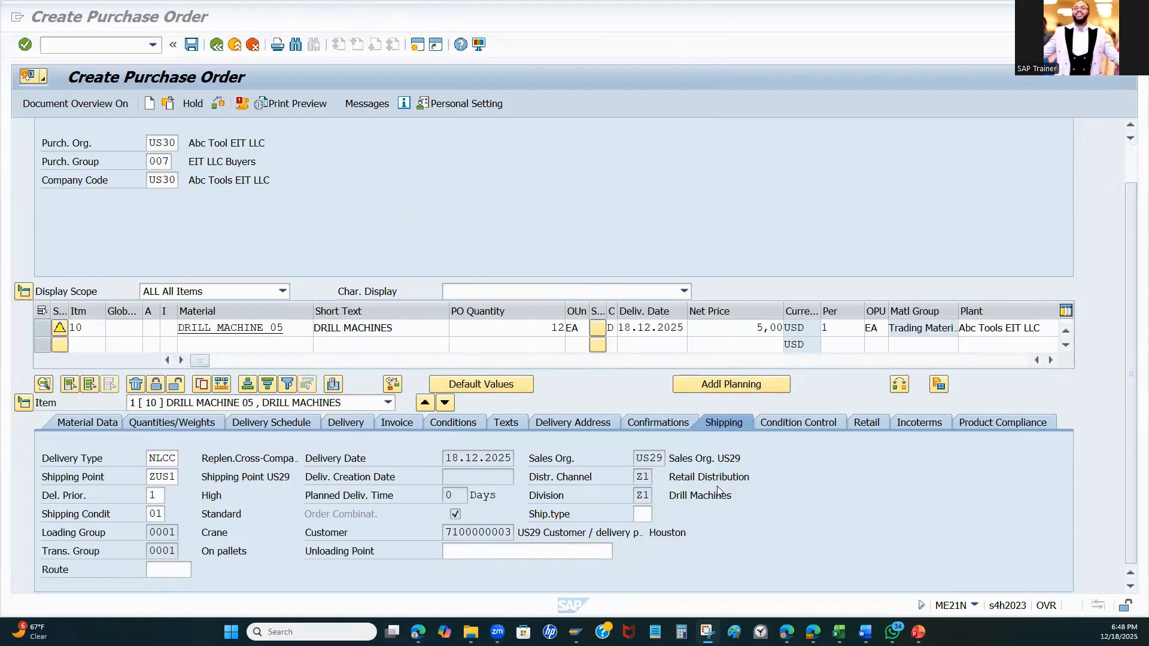
Check the purchase order for errors and save it
{"action": "scroll", "coordinate": [777, 230], "scroll_direction": "up", "scroll_amount": 1}
{"action": "scroll", "coordinate": [784, 239], "scroll_direction": "up", "scroll_amount": 1}
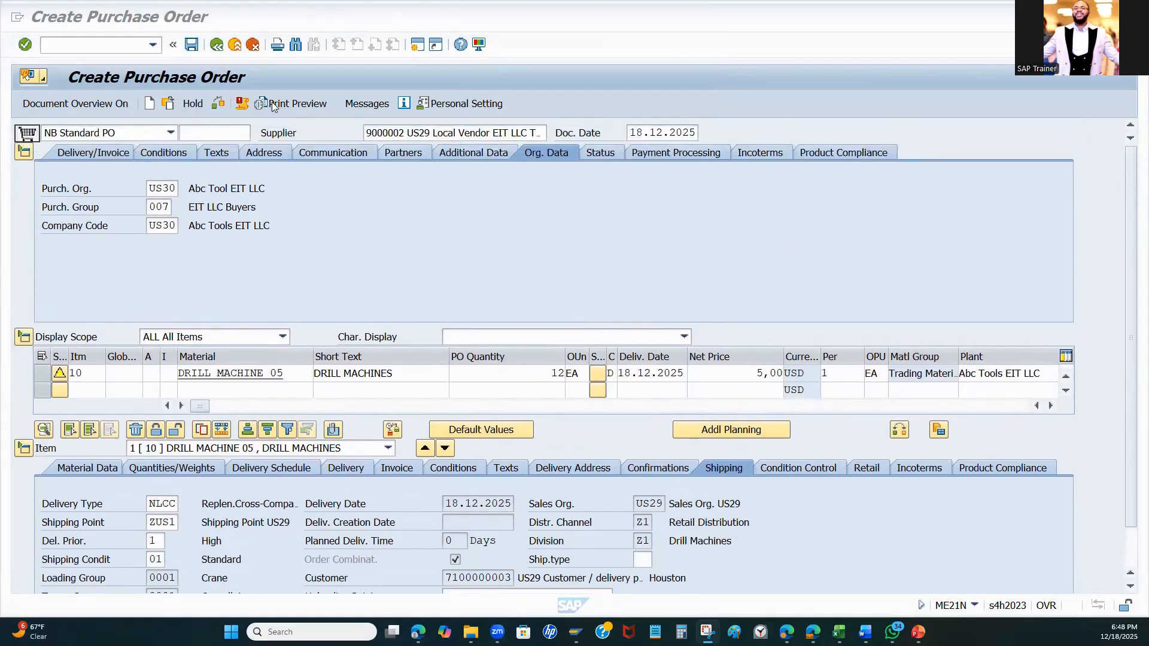
{"action": "left_click", "coordinate": [219, 104]}
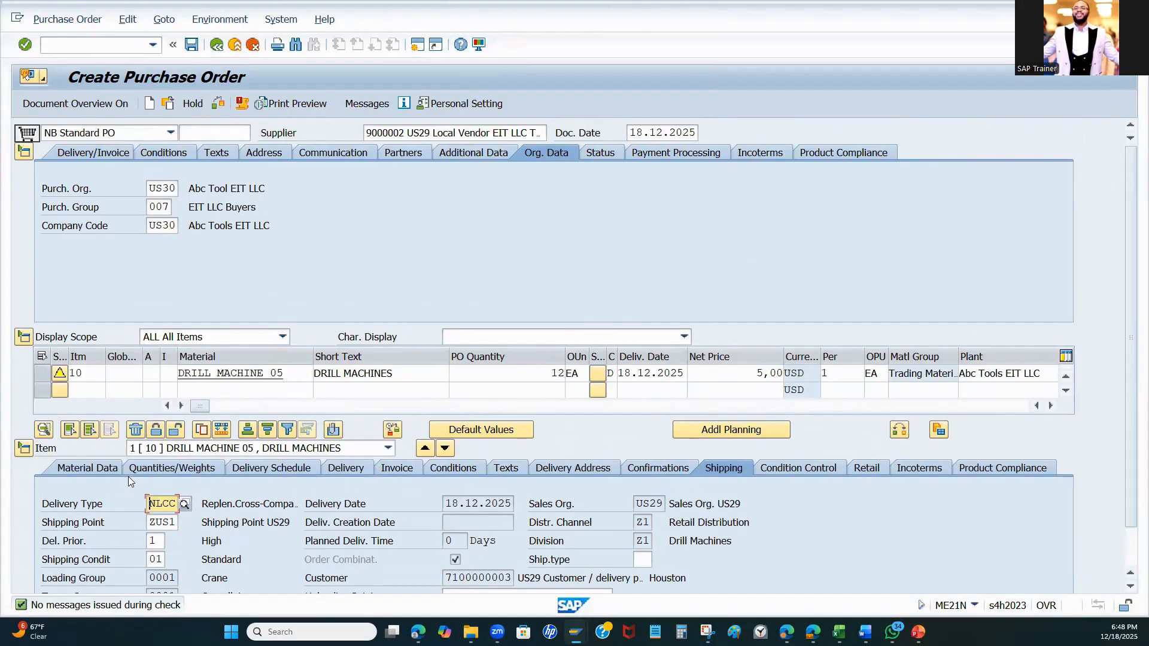
{"action": "left_click", "coordinate": [191, 46]}
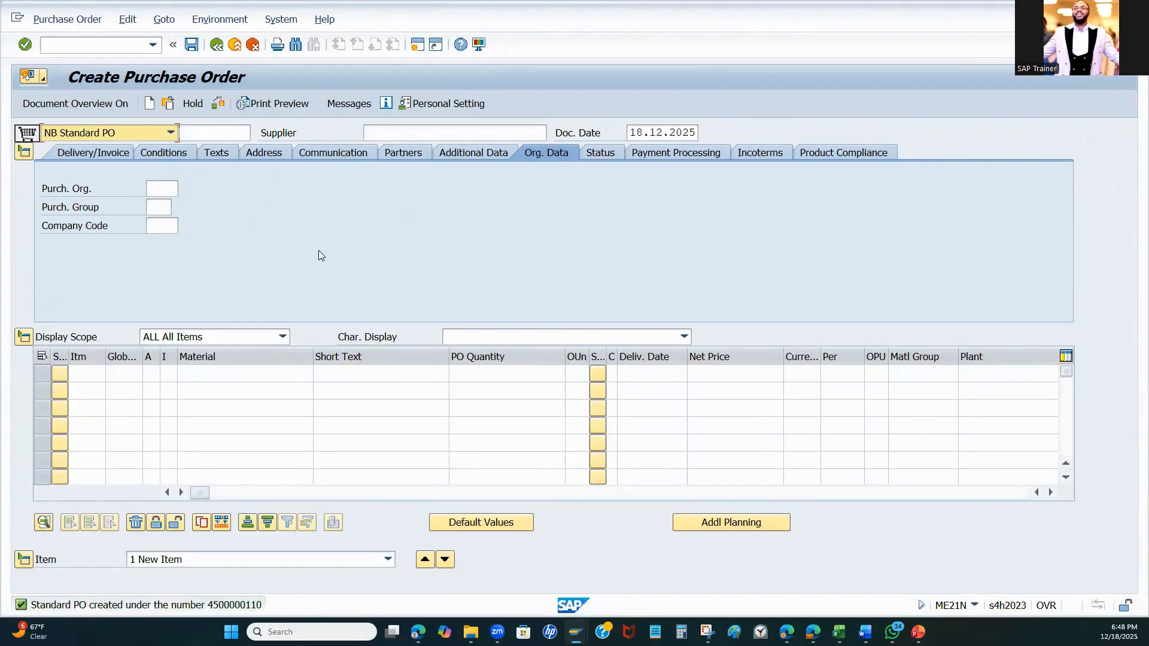
Reopen the newly saved standard purchase order and display its DRILL MACHINE 05 item with the shipping data
{"action": "left_click", "coordinate": [172, 104]}
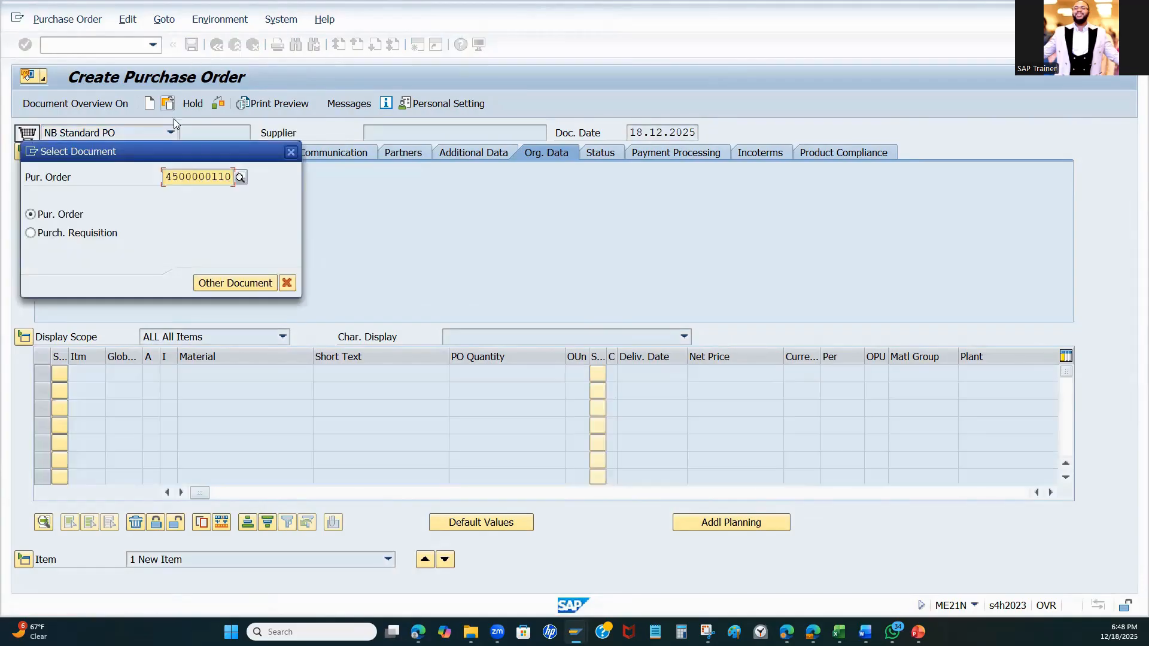
{"action": "left_click_drag", "start_coordinate": [165, 179], "coordinate": [271, 182]}
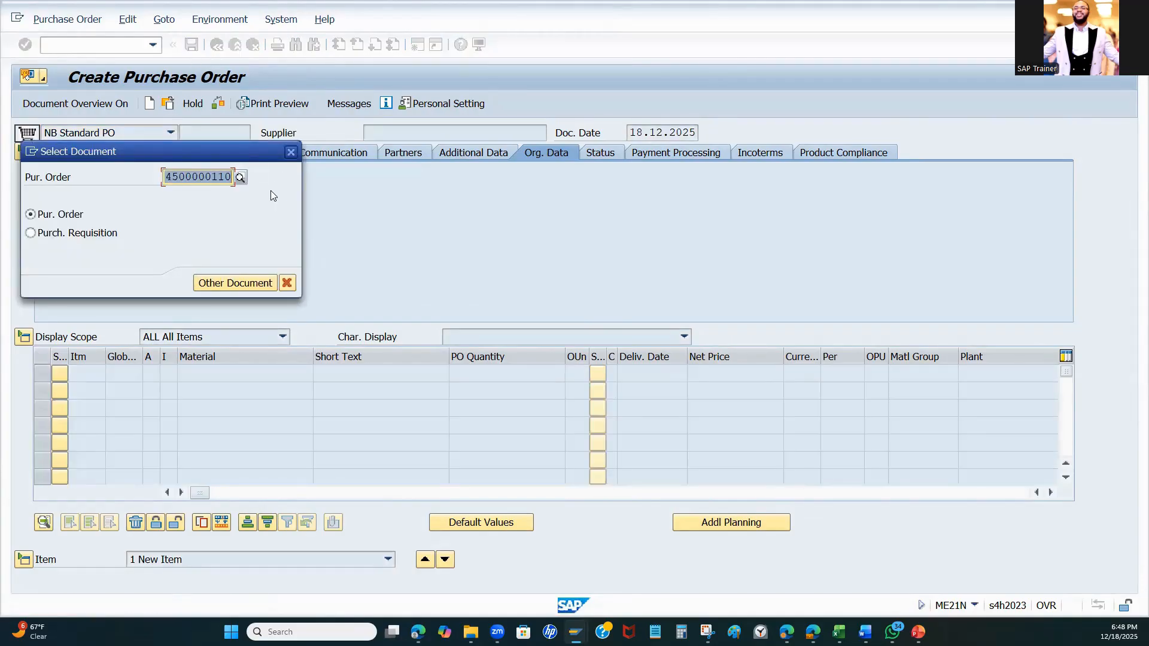
{"action": "left_click", "coordinate": [270, 204]}
{"action": "left_click", "coordinate": [225, 280]}
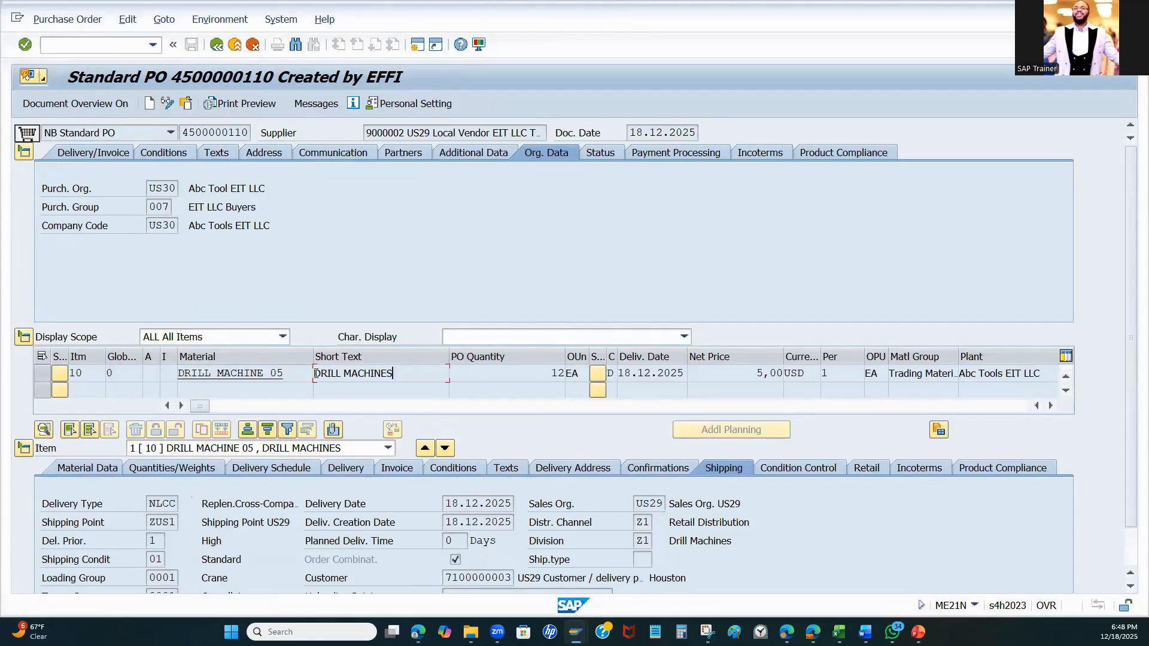
{"action": "left_click", "coordinate": [296, 384]}
{"action": "left_click", "coordinate": [392, 373]}
In a new session, display the MMBE stock overview for DRILL MACHINE 05 in plant US29 and widen the unrestricted-use column
{"action": "left_click", "coordinate": [414, 47]}
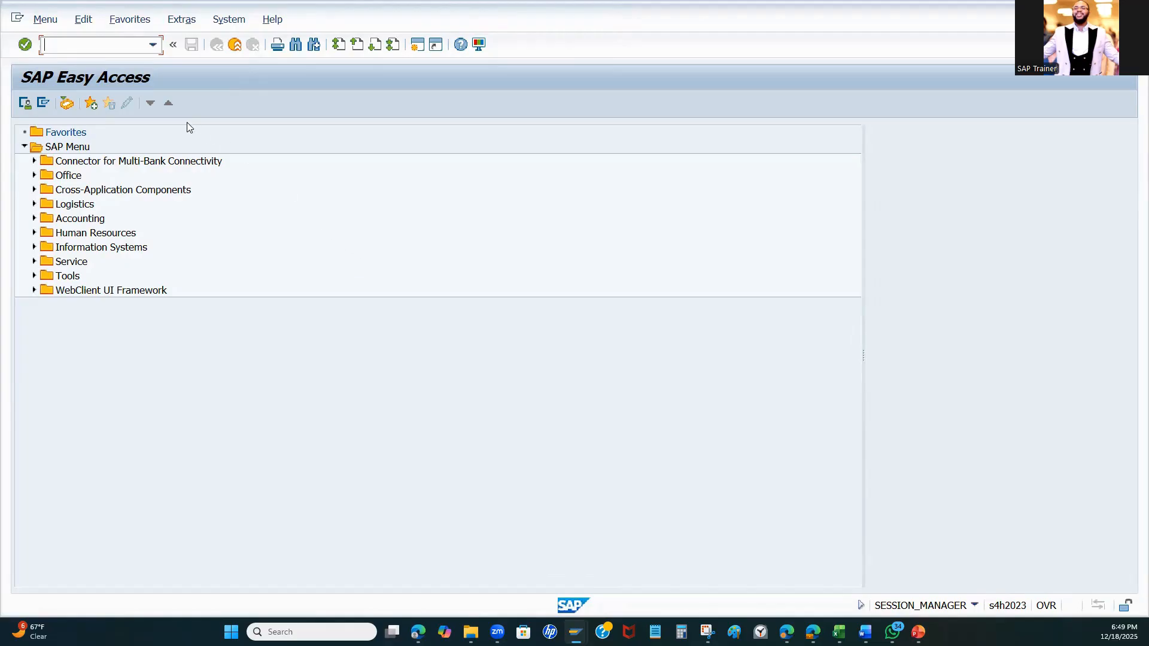
{"action": "type", "text": "mmbe"}
{"action": "key", "text": "Return"}
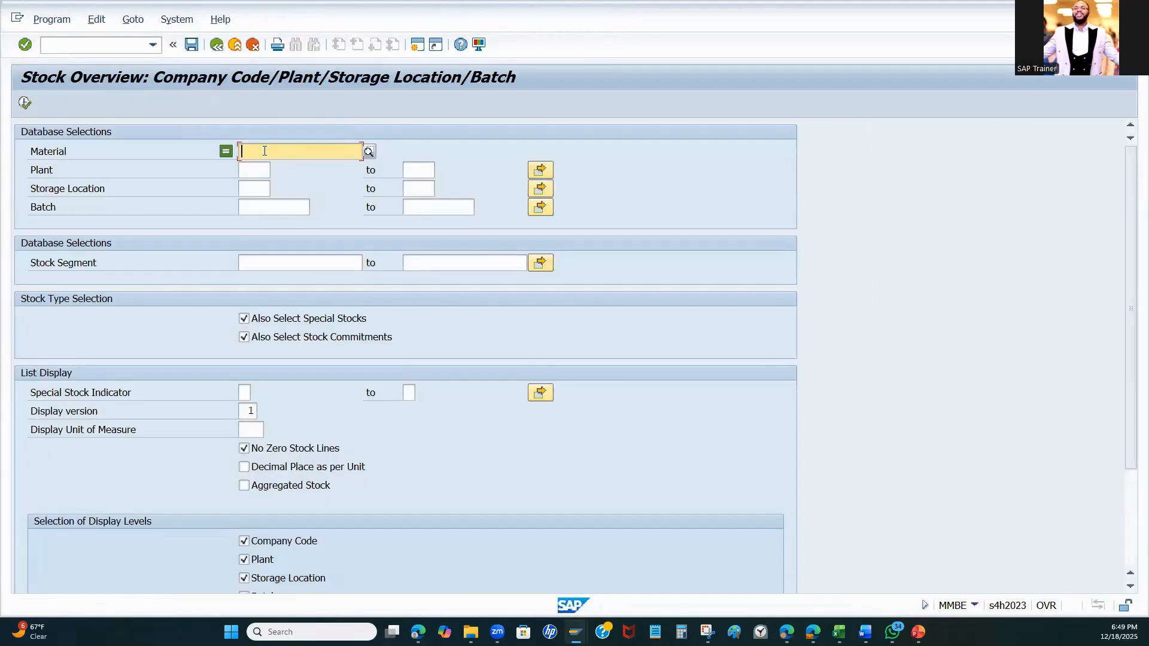
{"action": "left_click", "coordinate": [264, 151]}
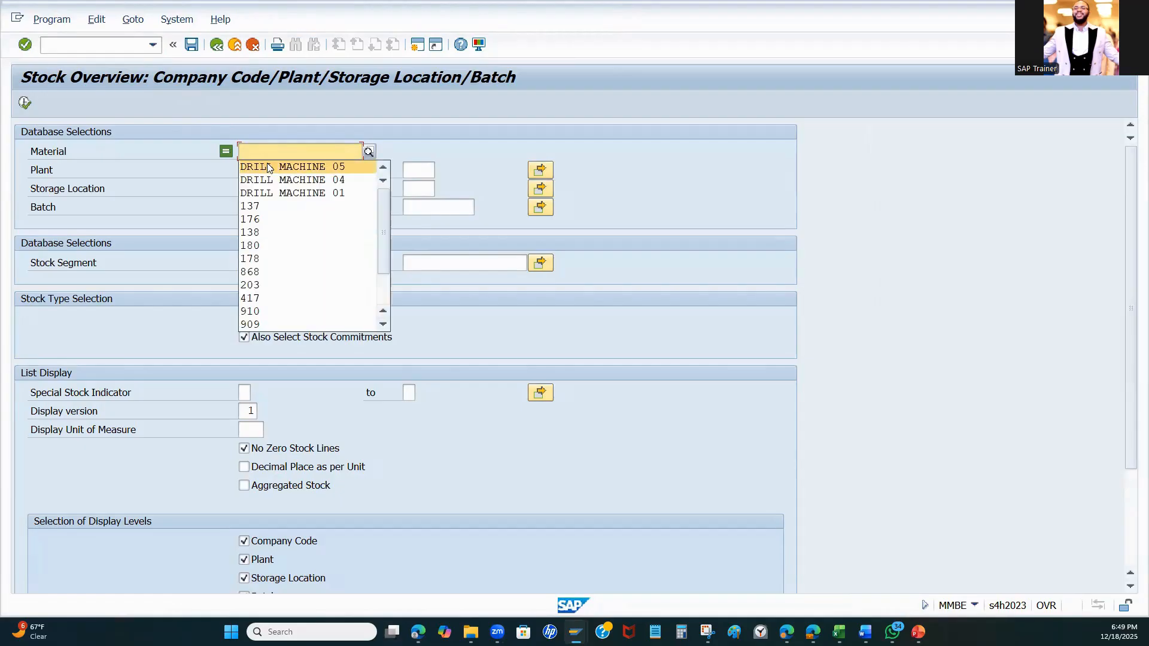
{"action": "left_click", "coordinate": [276, 166]}
{"action": "left_click", "coordinate": [254, 170]}
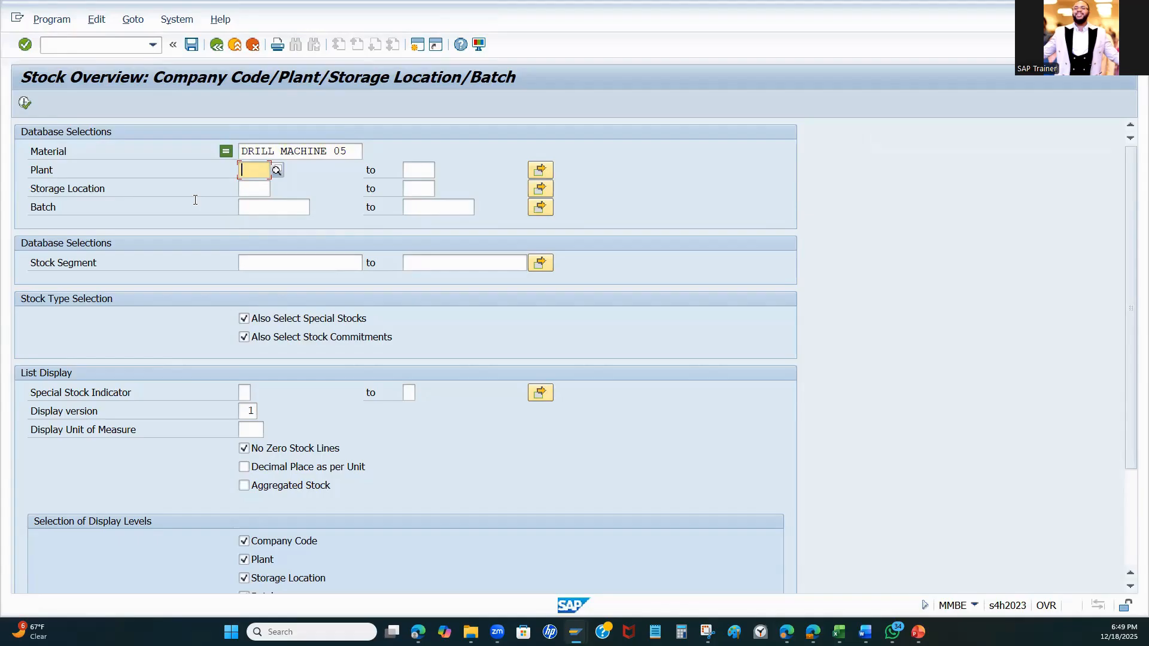
{"action": "type", "text": "us29"}
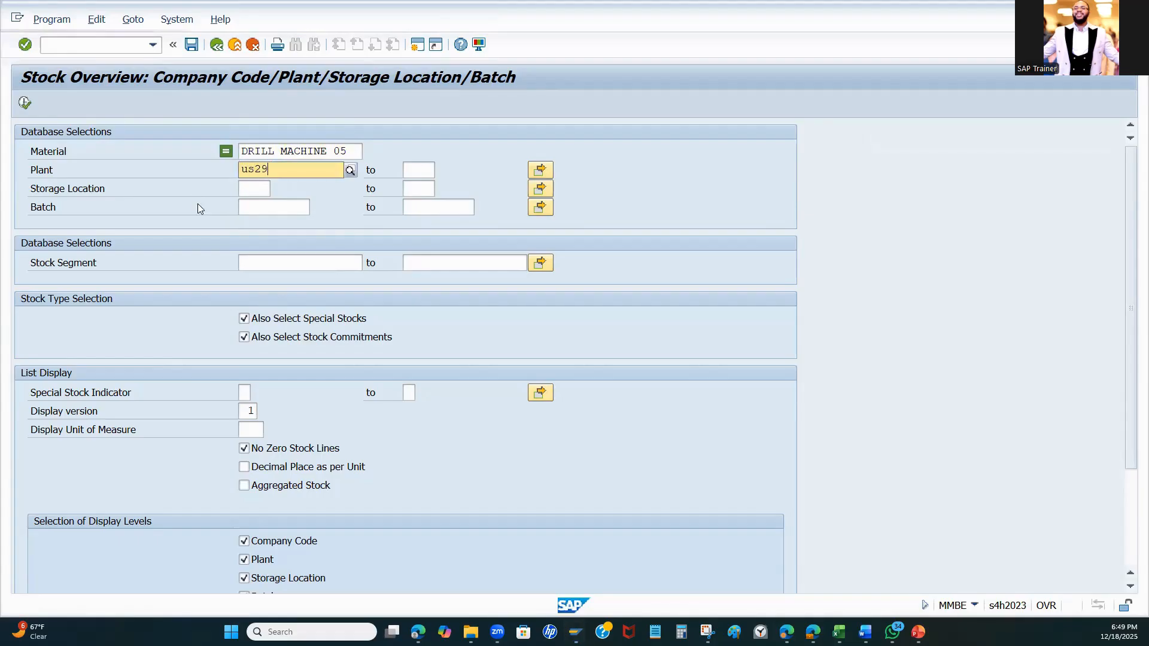
{"action": "left_click", "coordinate": [264, 202]}
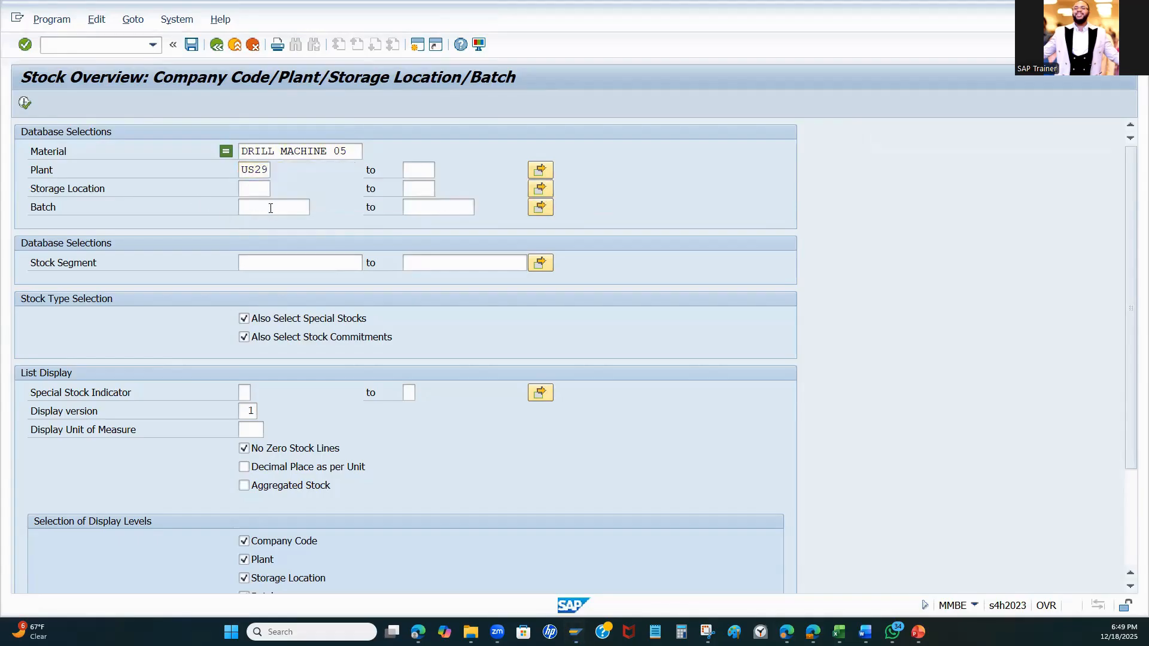
{"action": "left_click", "coordinate": [24, 103]}
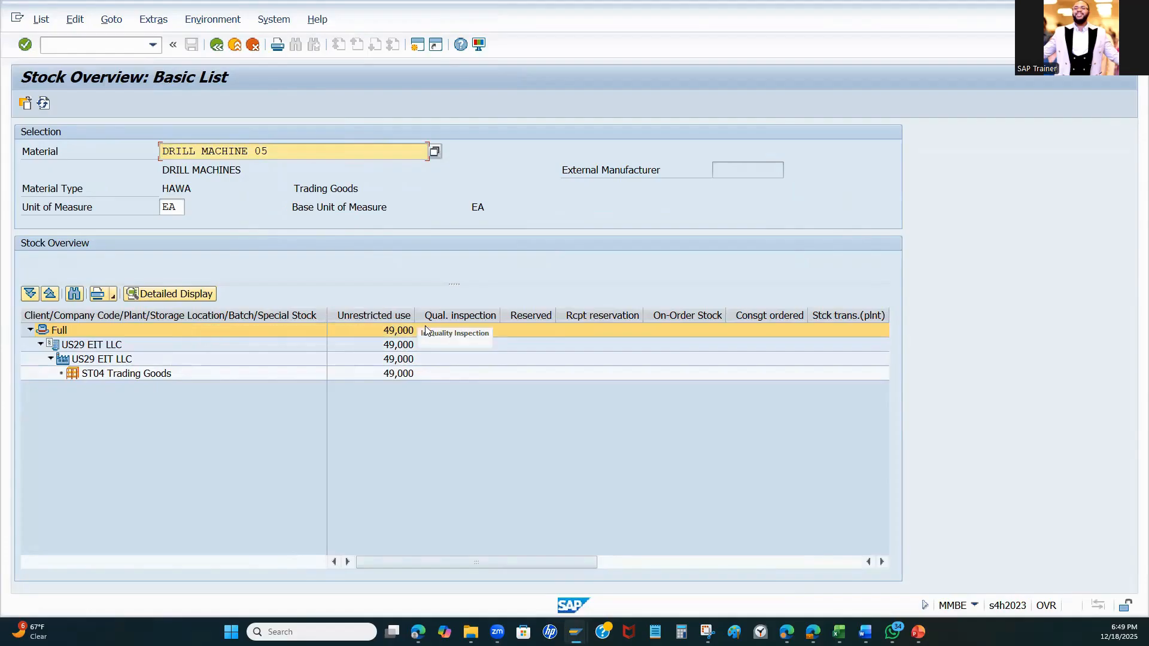
{"action": "left_click_drag", "start_coordinate": [410, 309], "coordinate": [422, 309]}
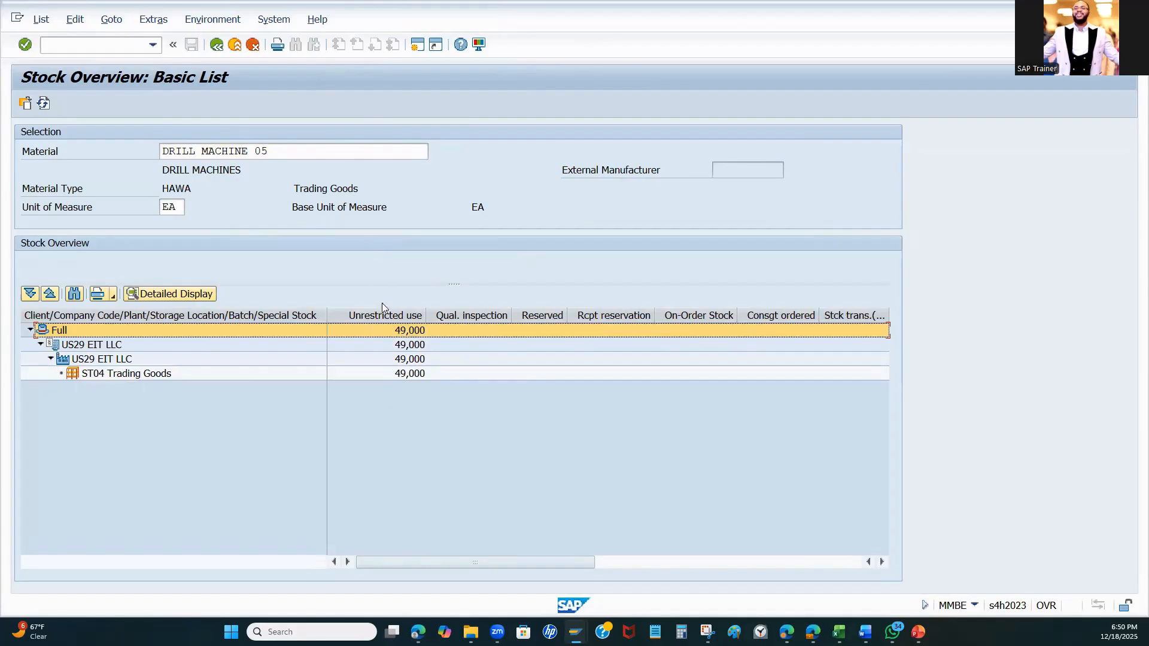
In another new session, expand Logistics, Sales and Distribution, Shipping and Transportation down to the Outbound Delivery Create folder
{"action": "left_click", "coordinate": [417, 50]}
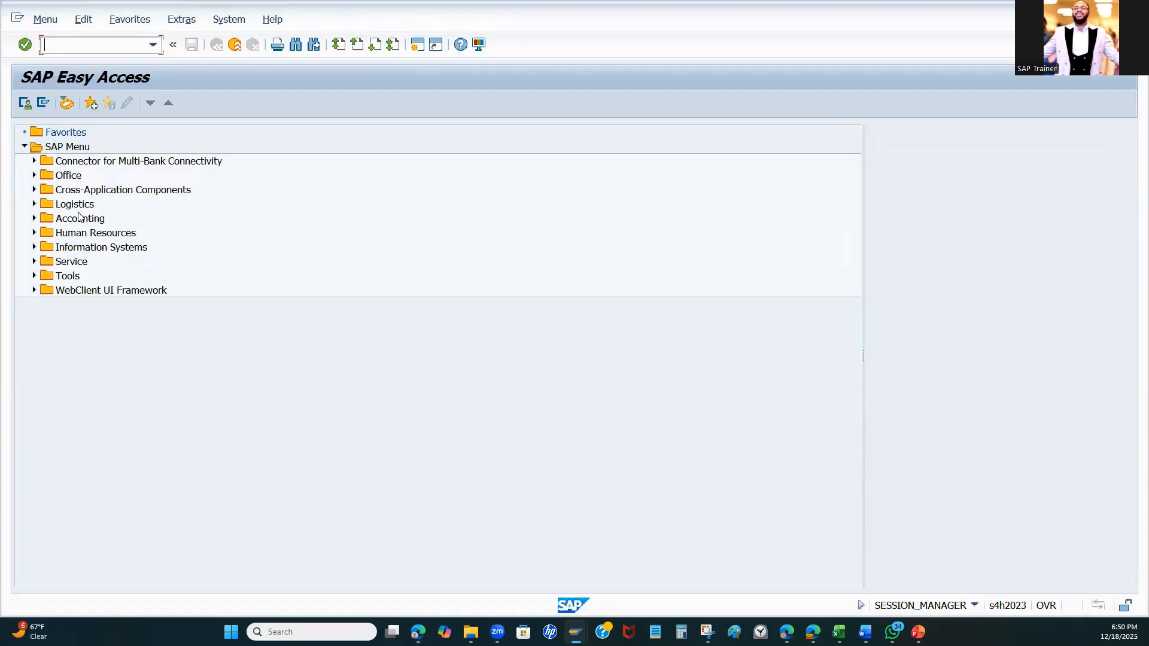
{"action": "left_click", "coordinate": [33, 205]}
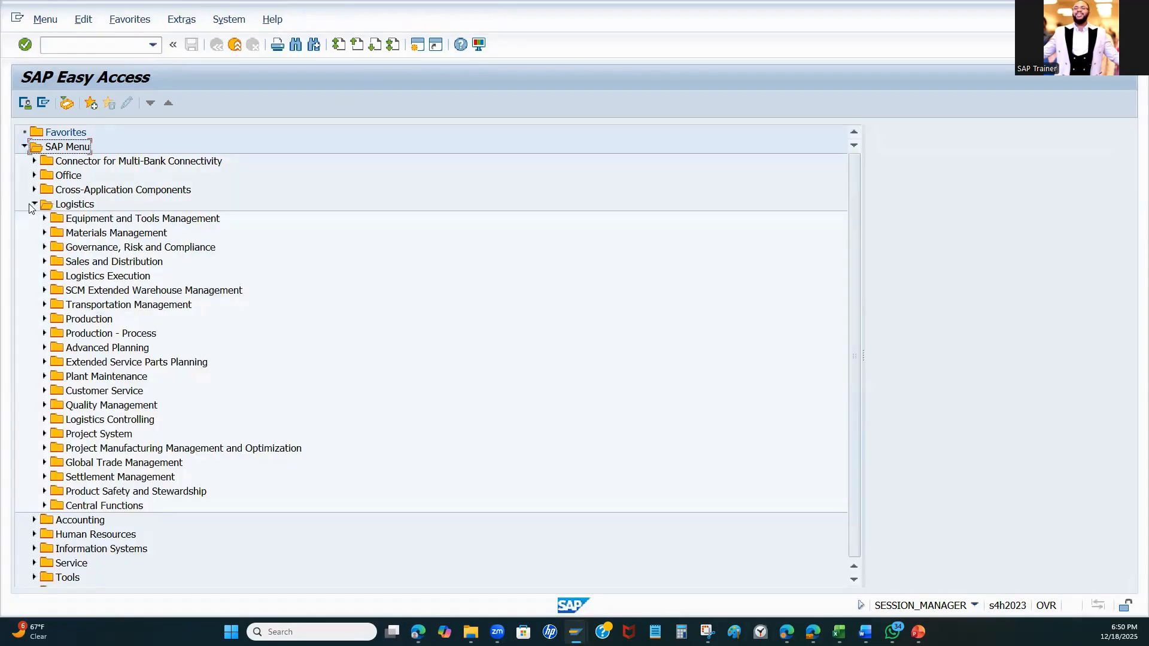
{"action": "left_click", "coordinate": [44, 262]}
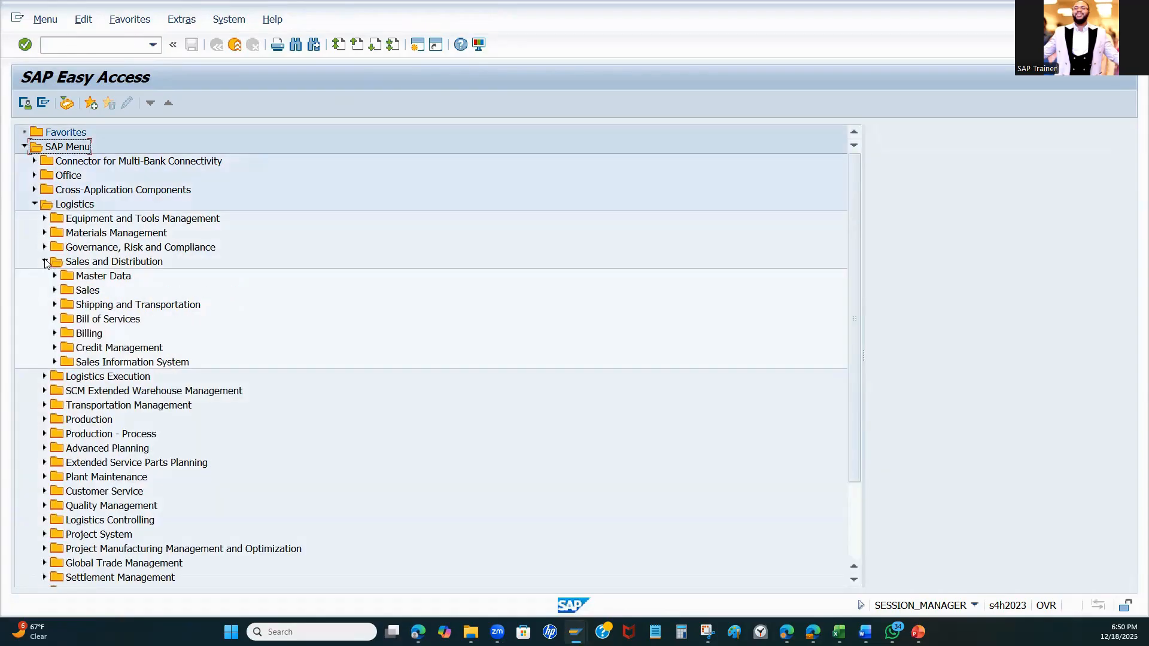
{"action": "left_click", "coordinate": [53, 305]}
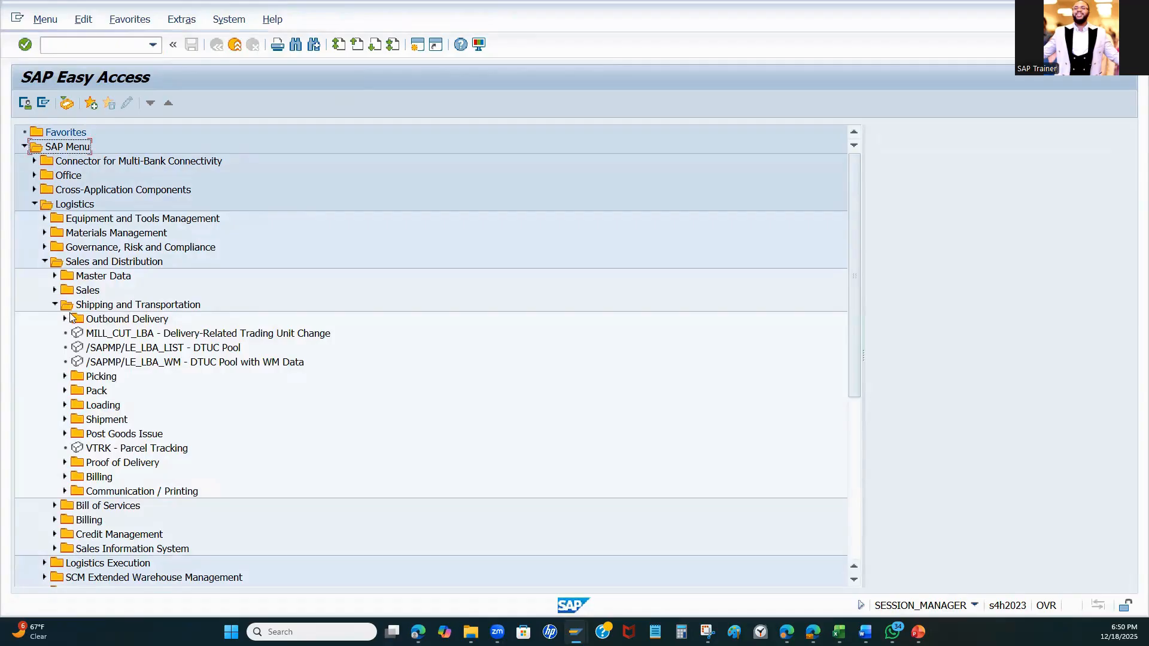
{"action": "left_click", "coordinate": [65, 319]}
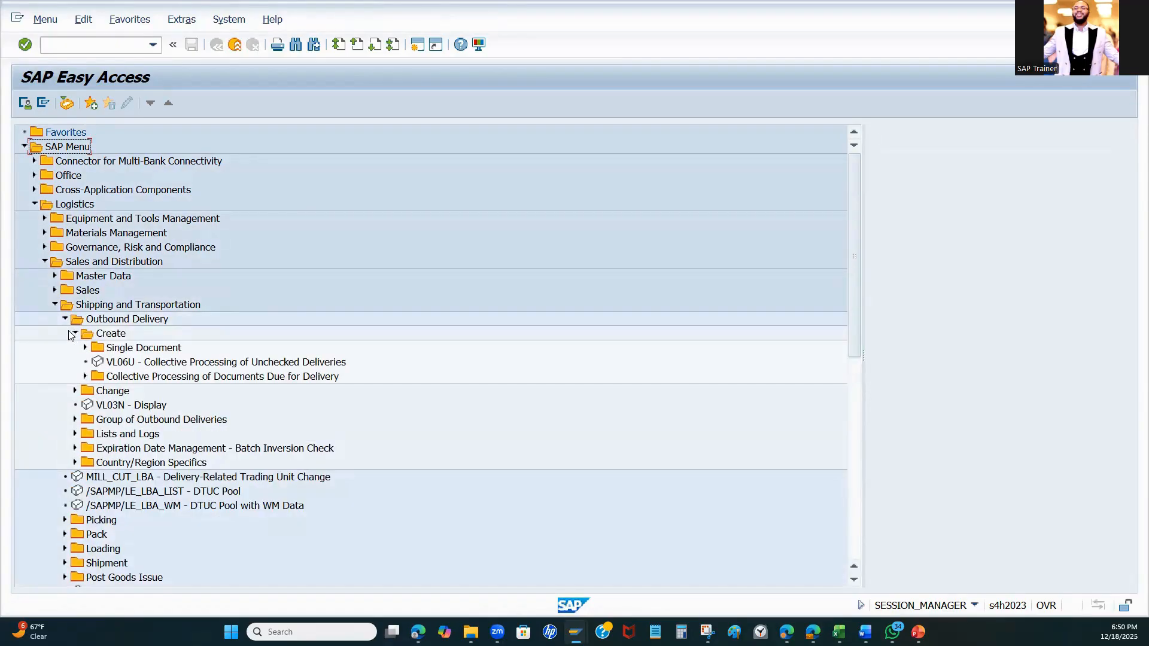
{"action": "left_click", "coordinate": [75, 333]}
Start VL10B - Purchase Orders from the collective processing of documents due for delivery
{"action": "left_click", "coordinate": [84, 348]}
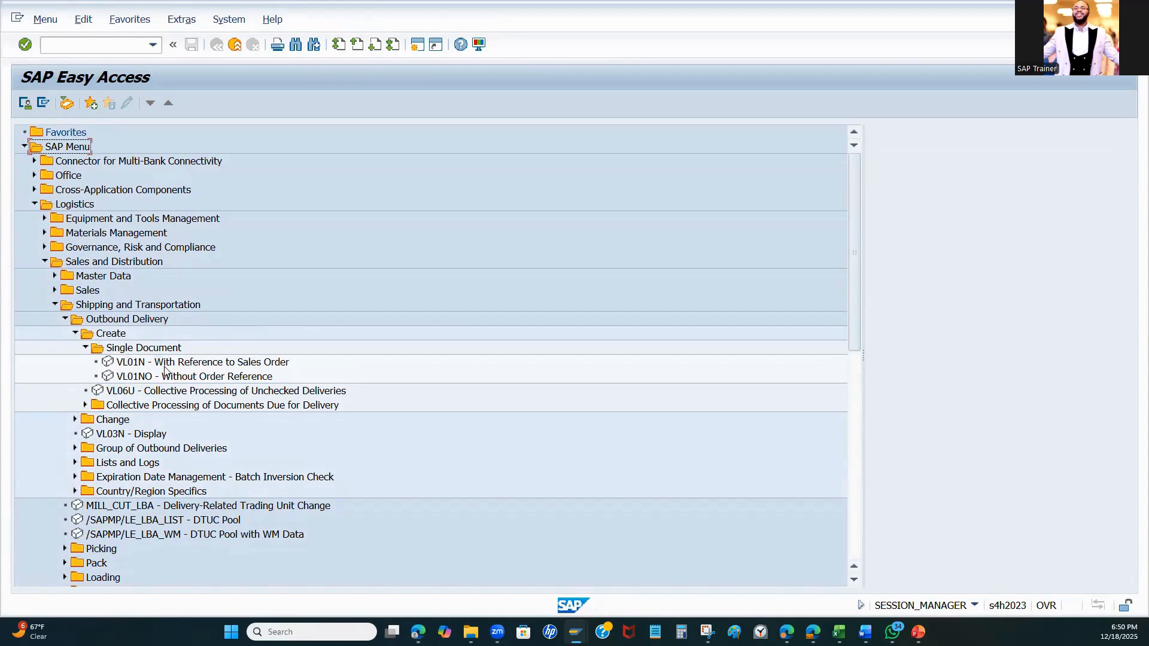
{"action": "left_click", "coordinate": [85, 348]}
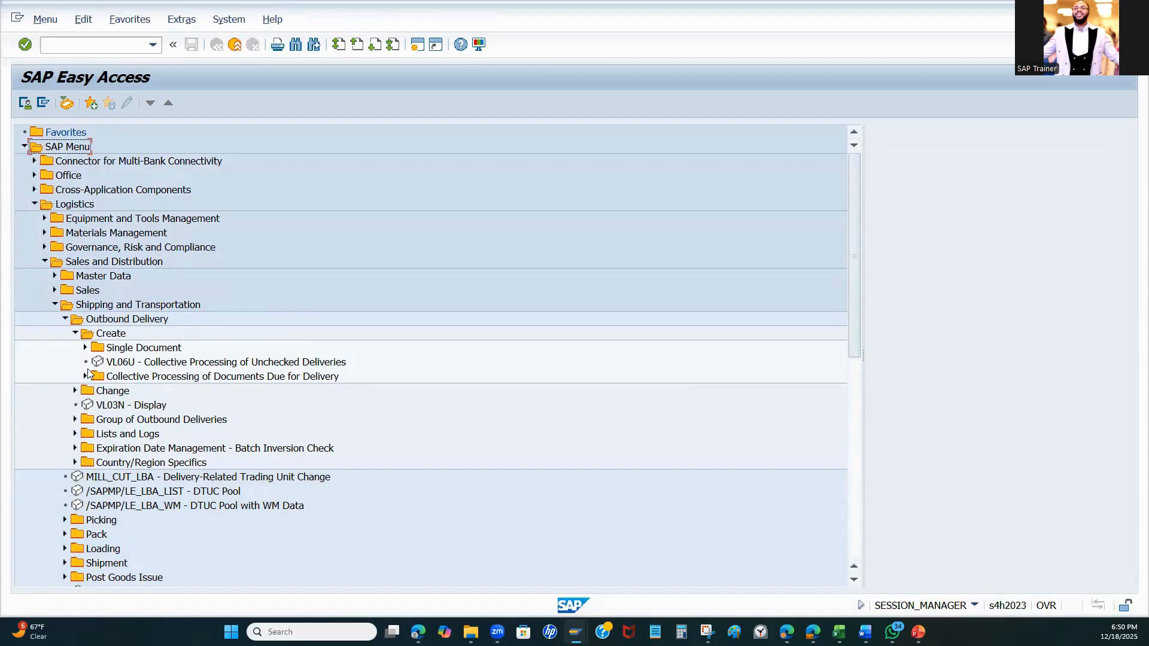
{"action": "left_click", "coordinate": [85, 377]}
{"action": "left_click", "coordinate": [148, 421]}
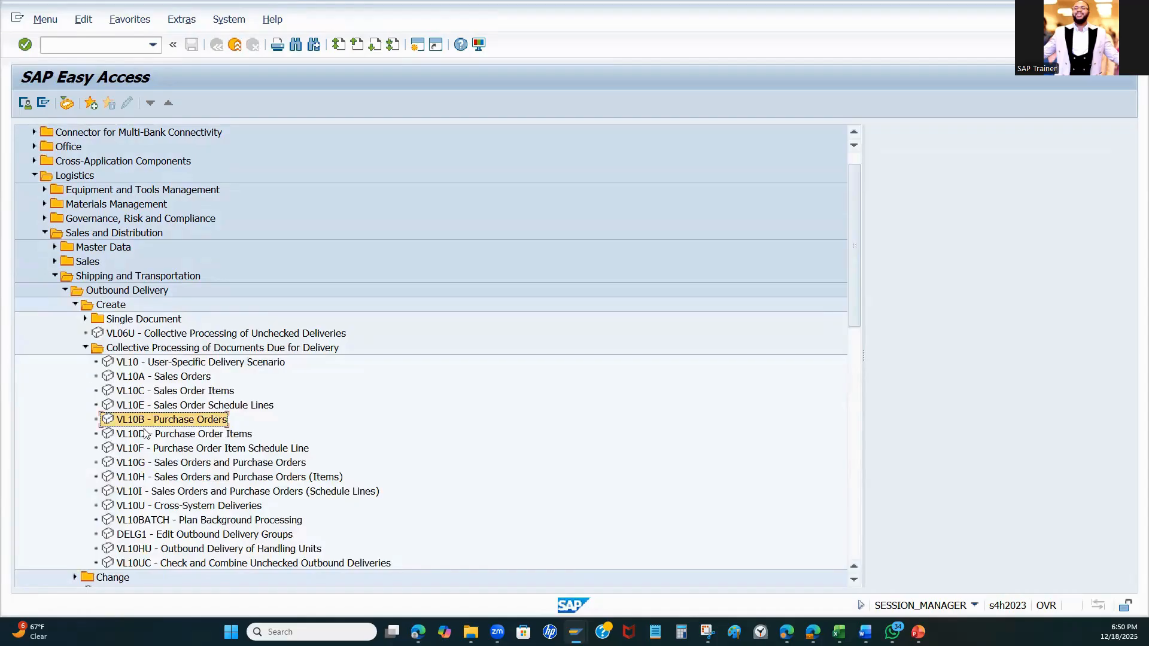
{"action": "left_click", "coordinate": [145, 433]}
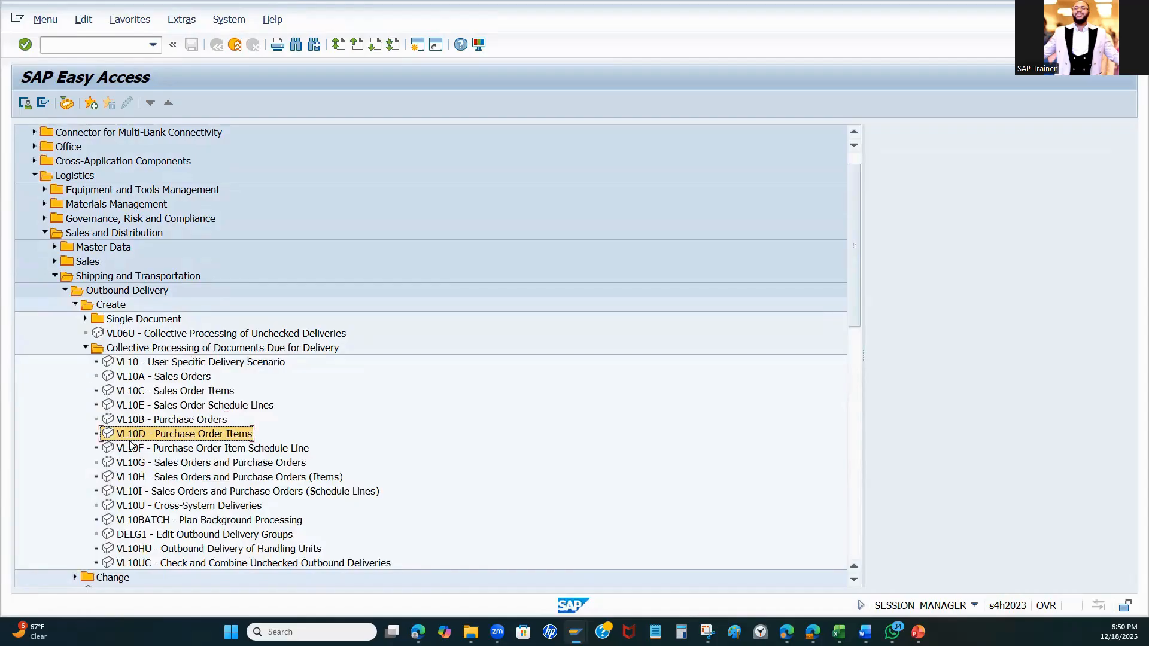
{"action": "left_click", "coordinate": [187, 423]}
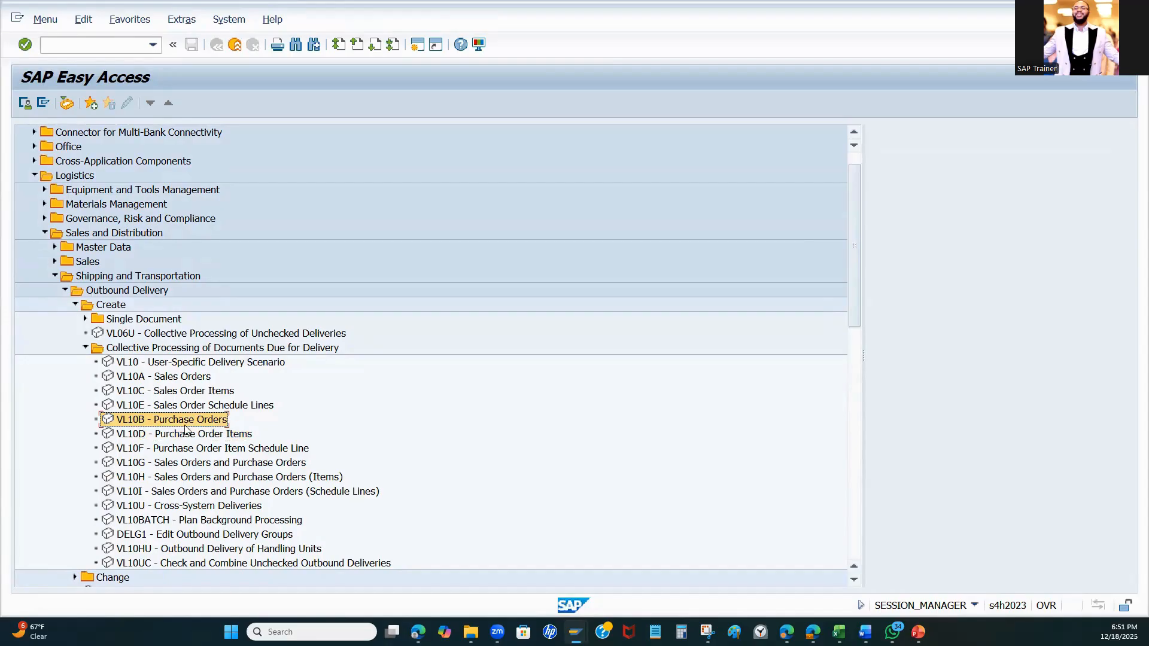
{"action": "double_click", "coordinate": [153, 421]}
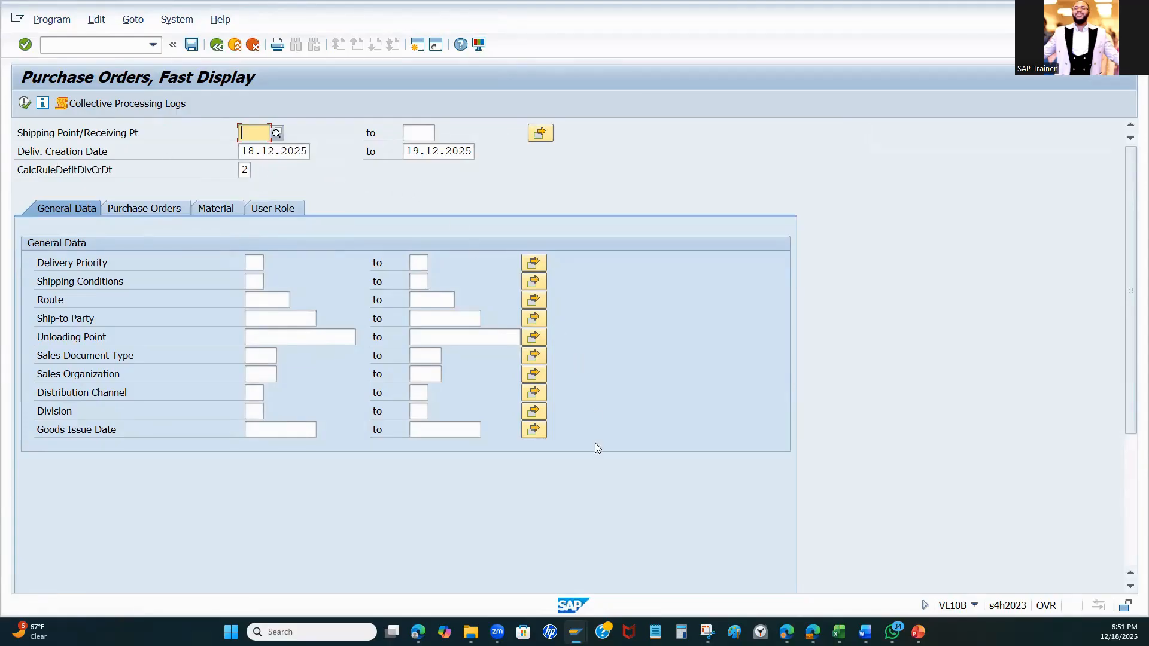
Check the delivery creation date in the purchase order, and set the end of the VL10B delivery creation date range to 18.12.2025
{"action": "left_click", "coordinate": [576, 632]}
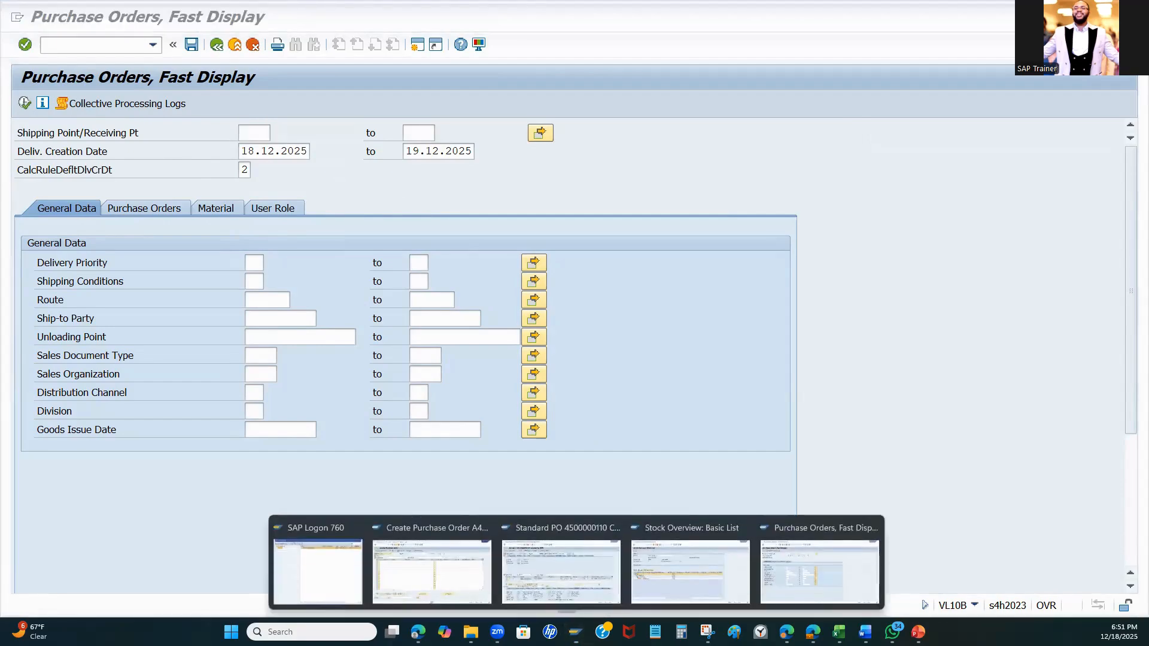
{"action": "left_click", "coordinate": [555, 567]}
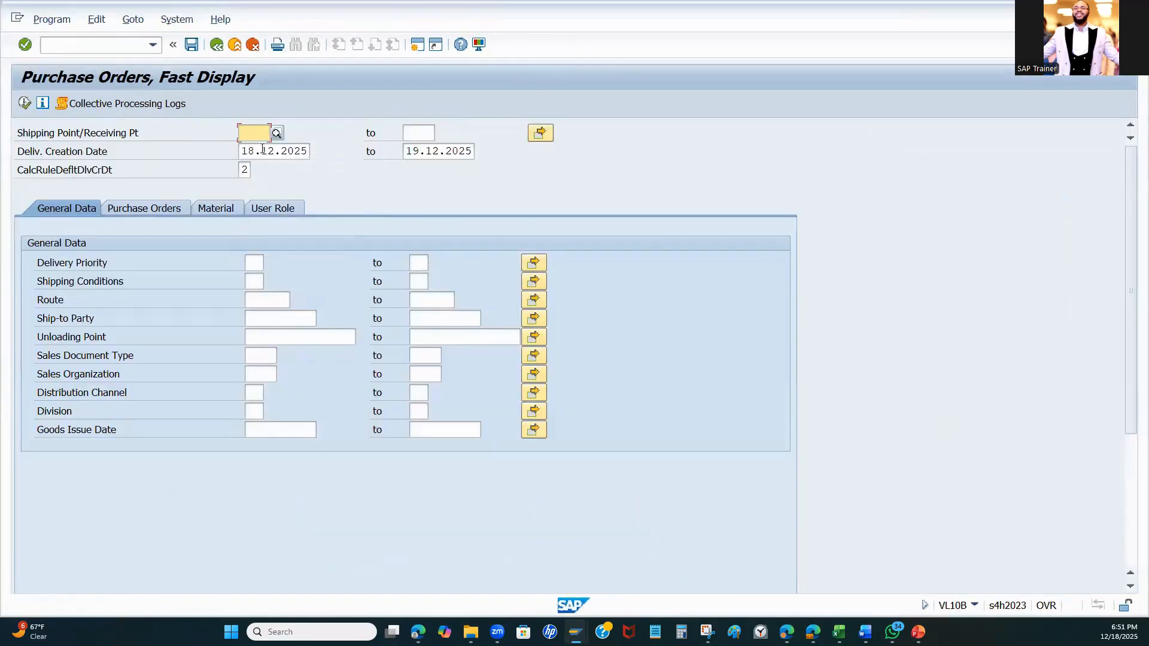
{"action": "double_click", "coordinate": [247, 153]}
{"action": "key", "text": "ctrl+c"}
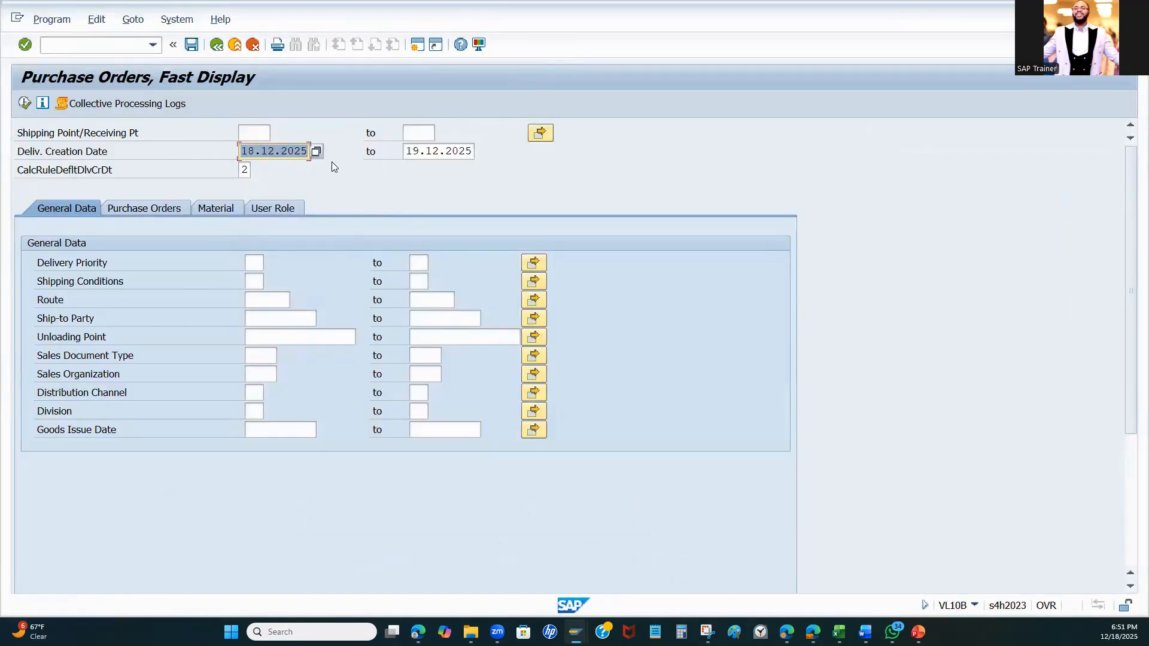
{"action": "left_click", "coordinate": [326, 167]}
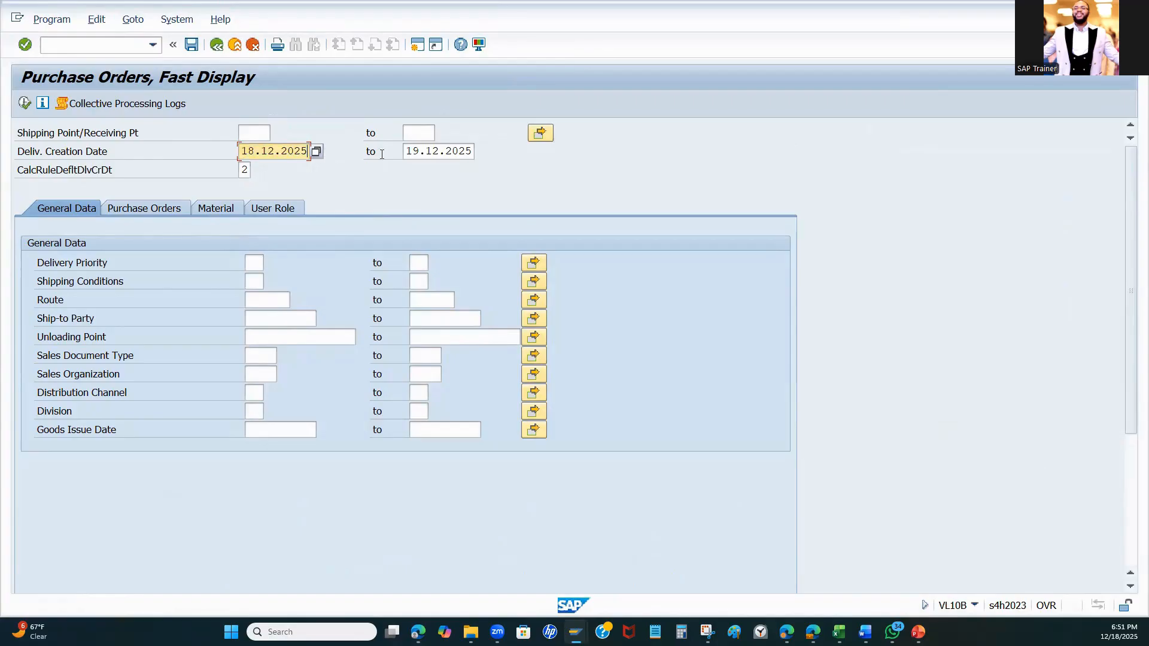
{"action": "left_click", "coordinate": [409, 151]}
{"action": "left_click_drag", "start_coordinate": [410, 152], "coordinate": [488, 164]}
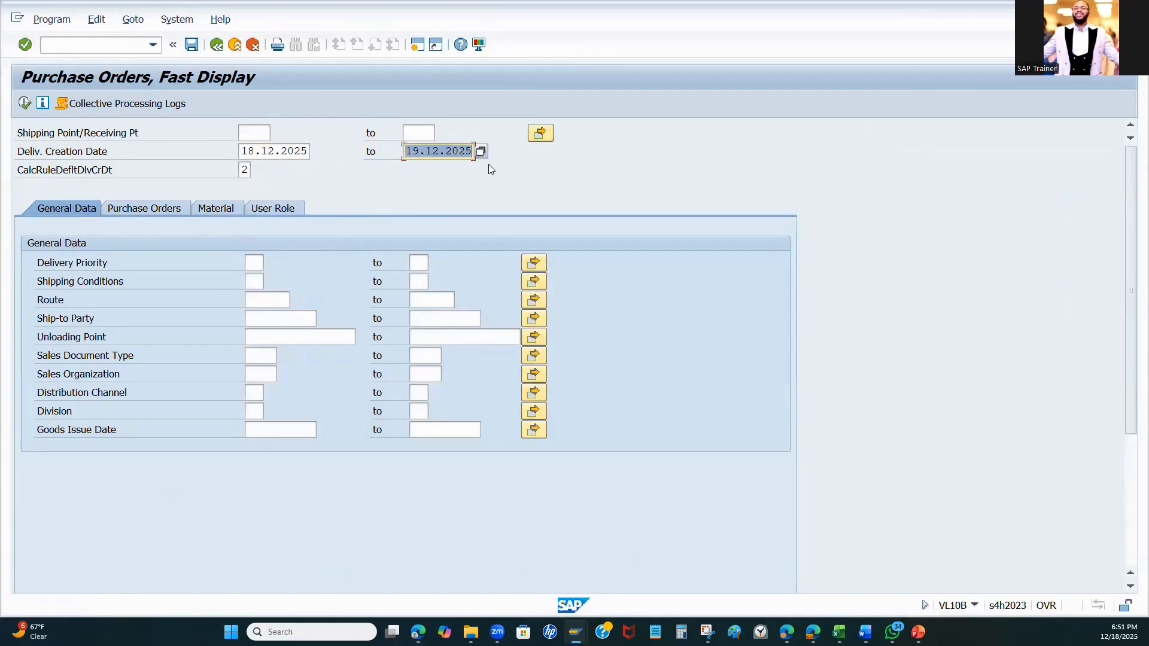
{"action": "key", "text": "ctrl+v"}
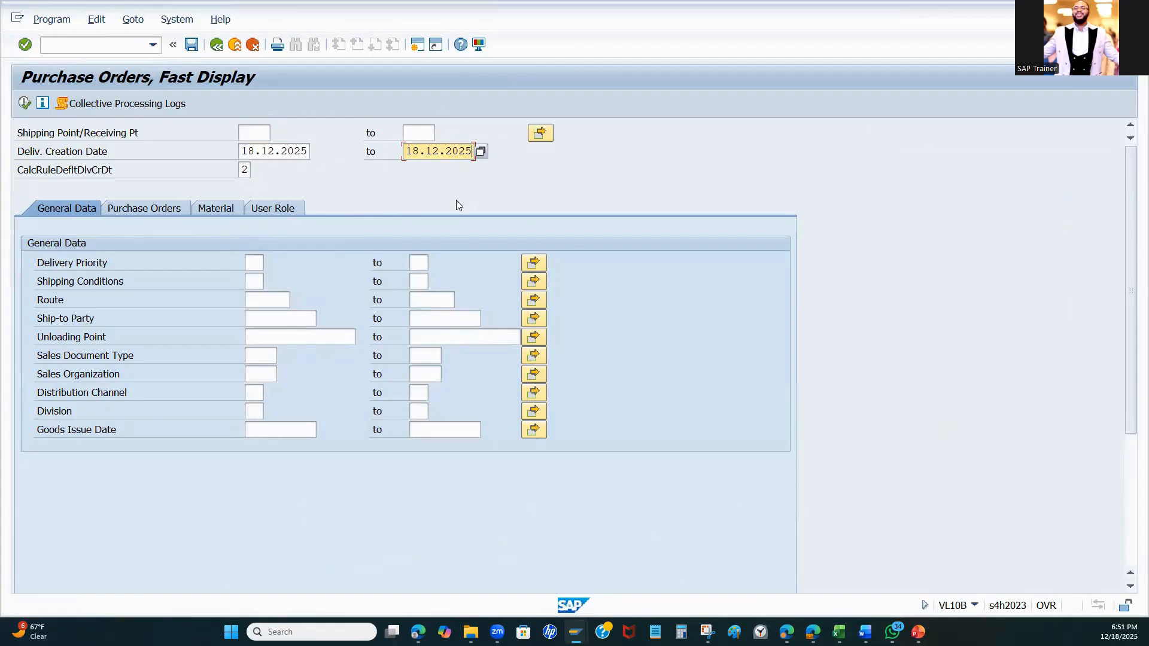
Set the shipping point to ZUS1, Shipping Point US29, from the list of available values
{"action": "left_click", "coordinate": [255, 133]}
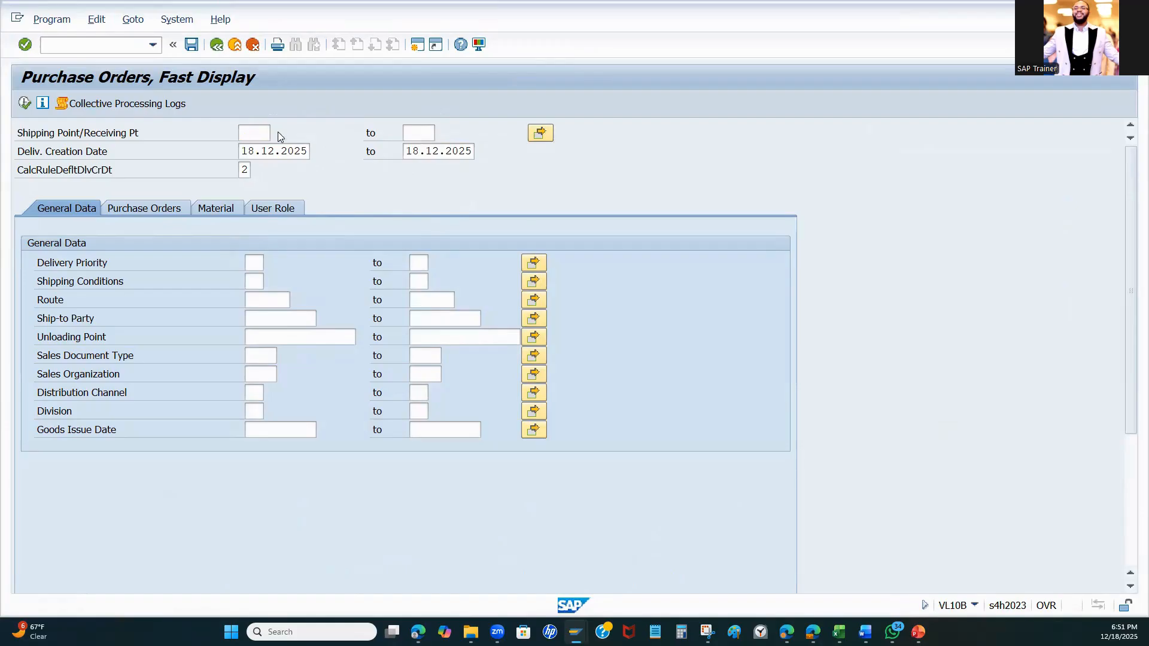
{"action": "left_click", "coordinate": [277, 133]}
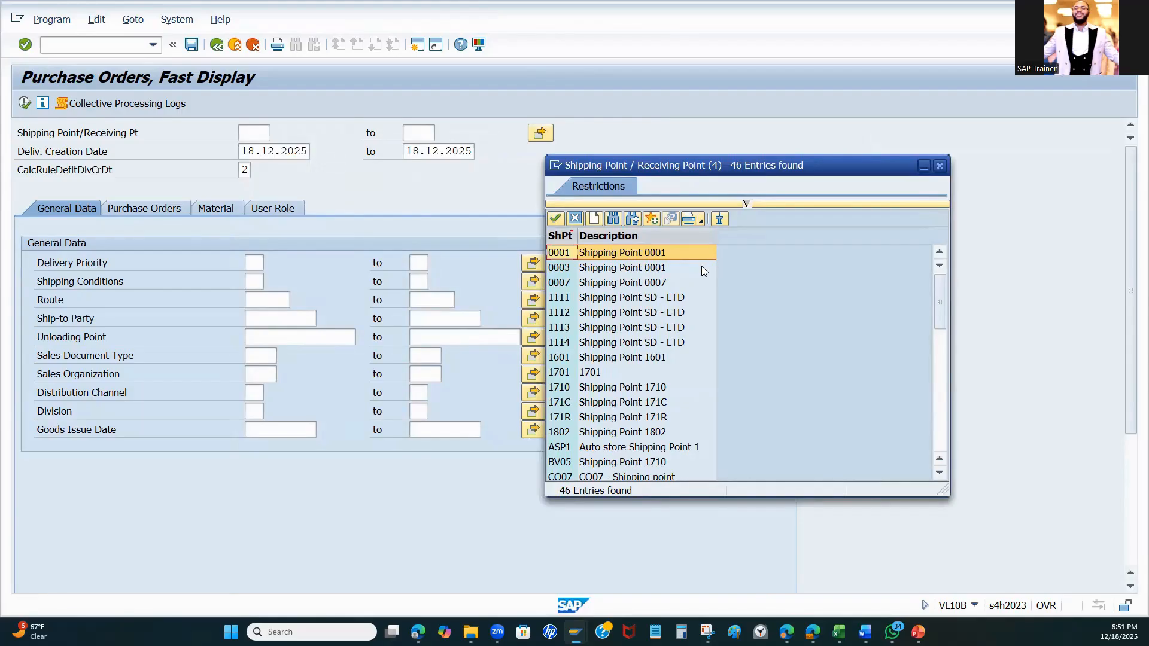
{"action": "left_click_drag", "start_coordinate": [940, 297], "coordinate": [936, 417]}
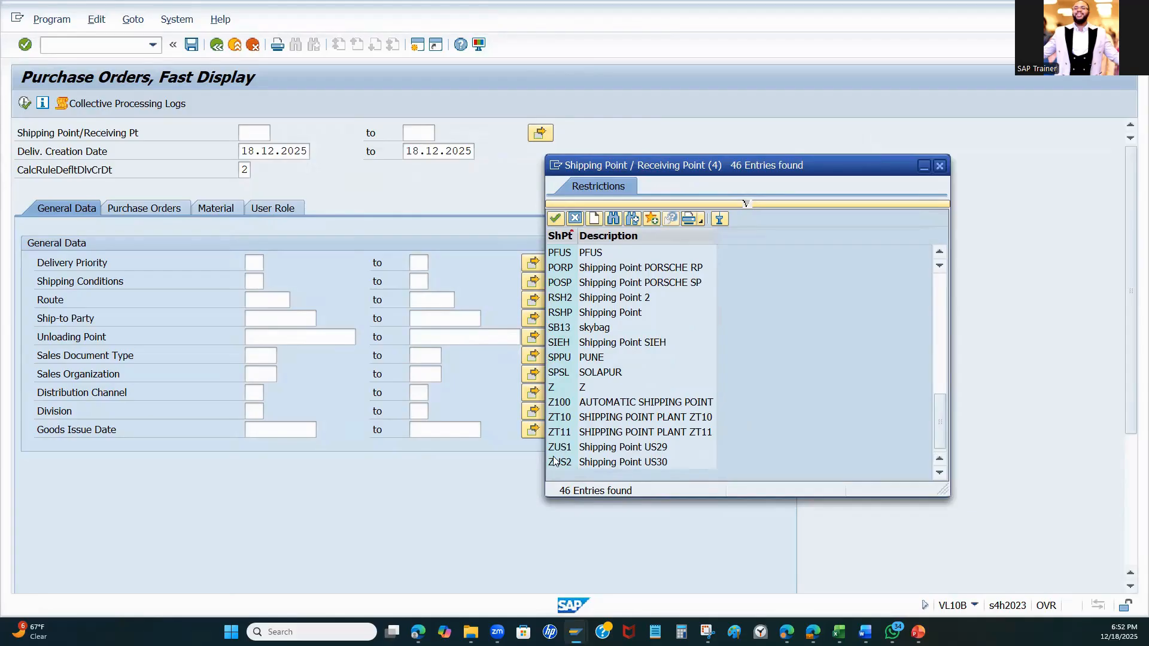
{"action": "double_click", "coordinate": [601, 448]}
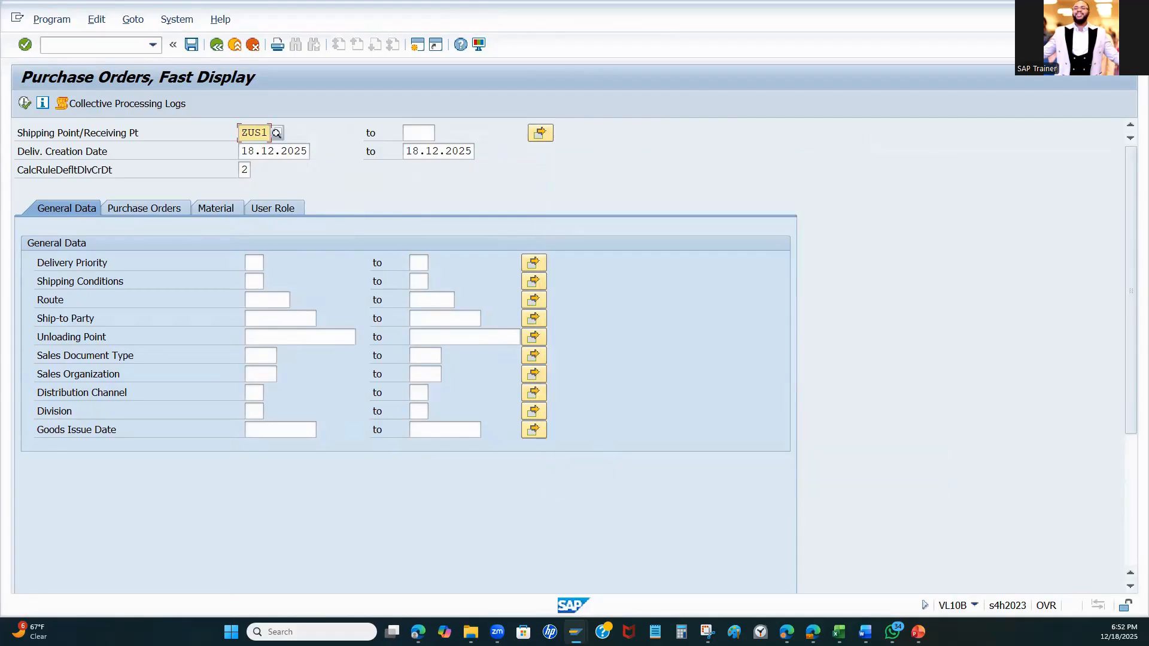
Return to the purchase order and check the shipping point in the item's shipping data
{"action": "mouse_move", "coordinate": [575, 632]}
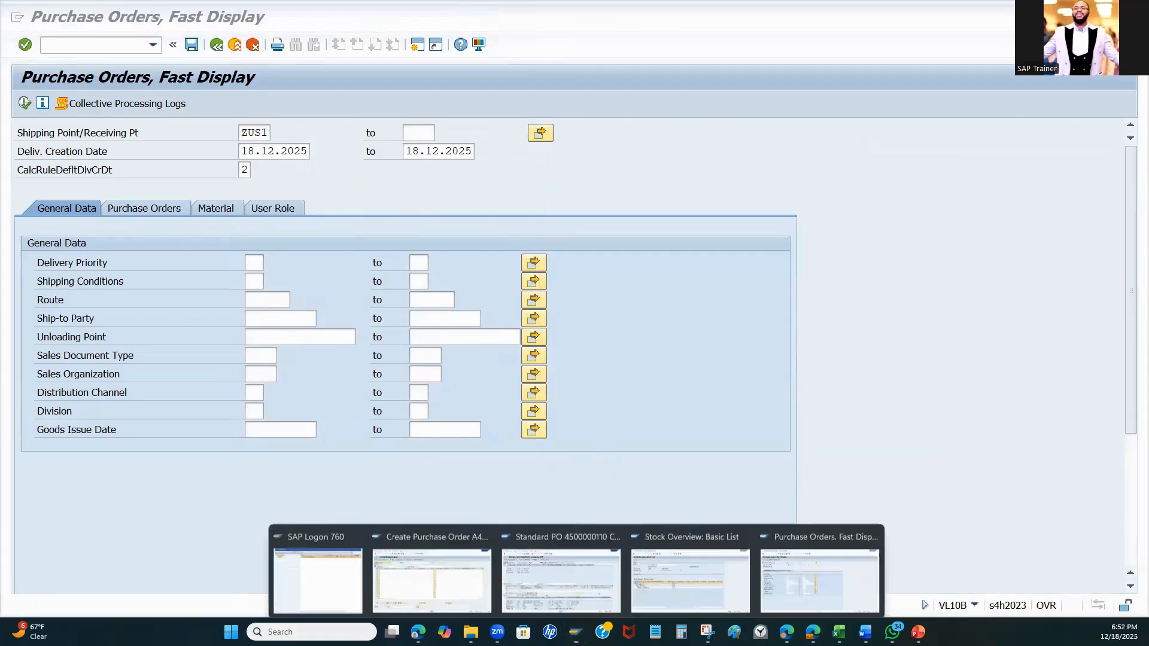
{"action": "left_click", "coordinate": [537, 589]}
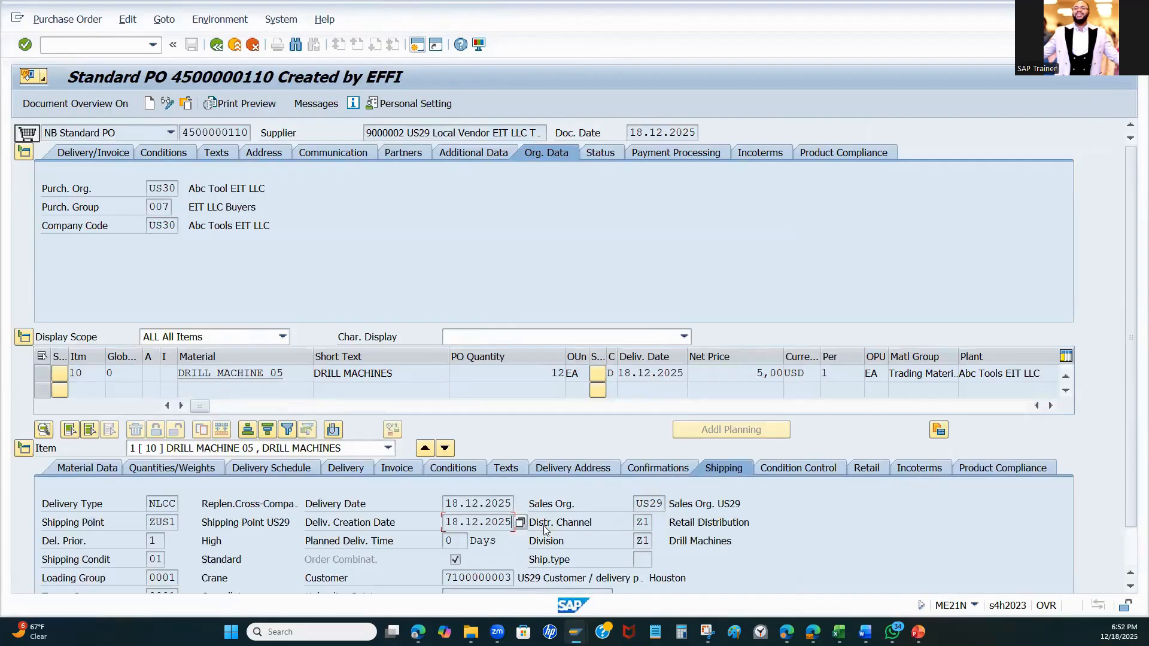
{"action": "scroll", "coordinate": [552, 546], "scroll_direction": "down", "scroll_amount": 1}
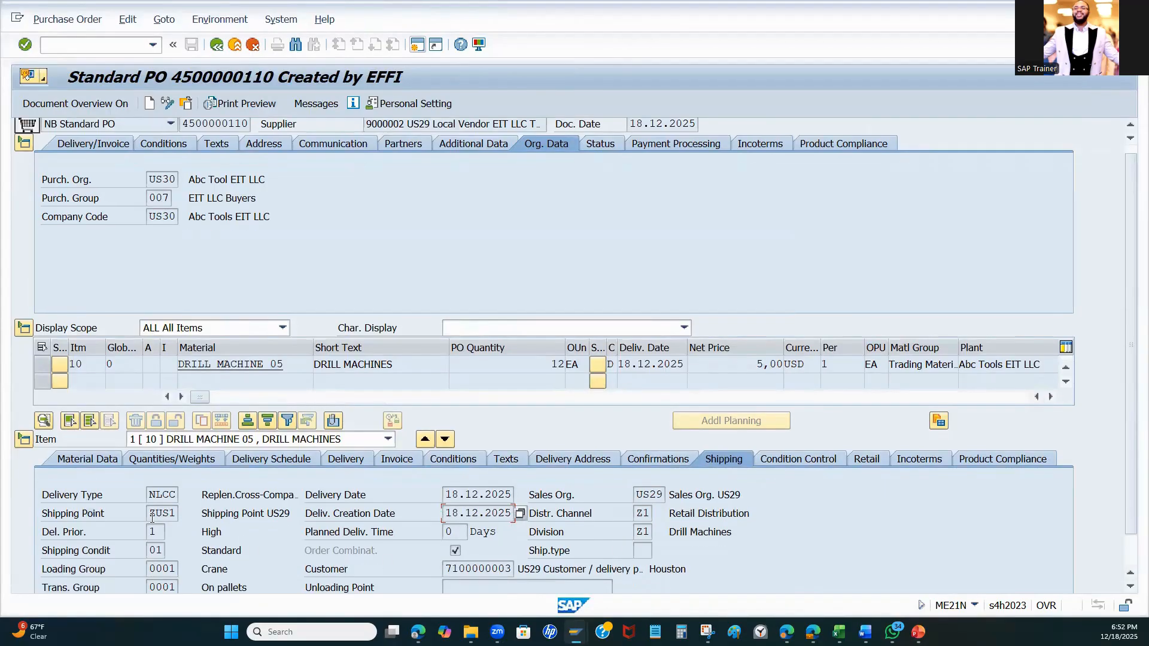
List the purchase orders due for shipping from shipping point ZUS1 and create the drill machine order's delivery in background
{"action": "left_click_drag", "start_coordinate": [150, 515], "coordinate": [219, 516]}
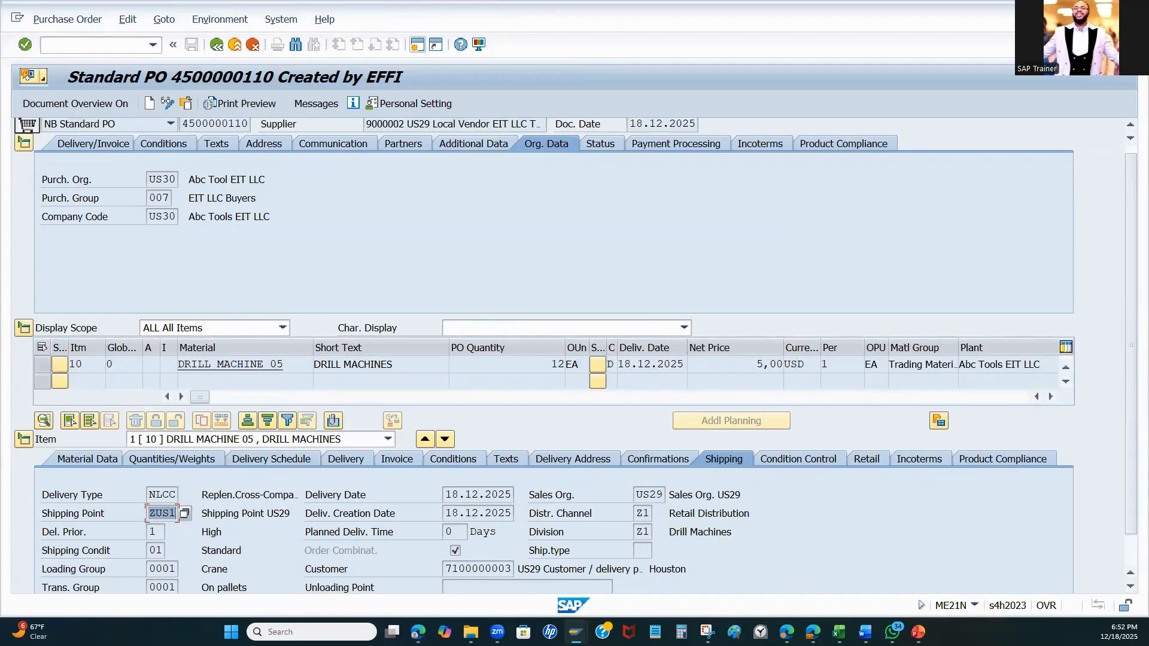
{"action": "left_click", "coordinate": [1077, 9]}
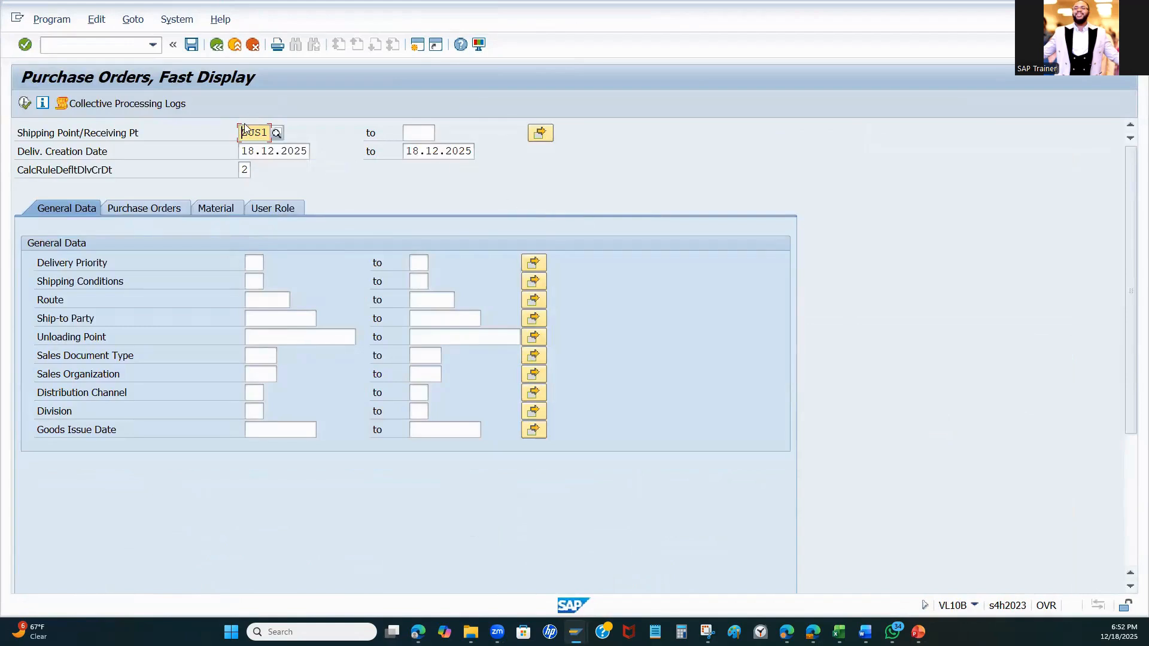
{"action": "left_click", "coordinate": [24, 103]}
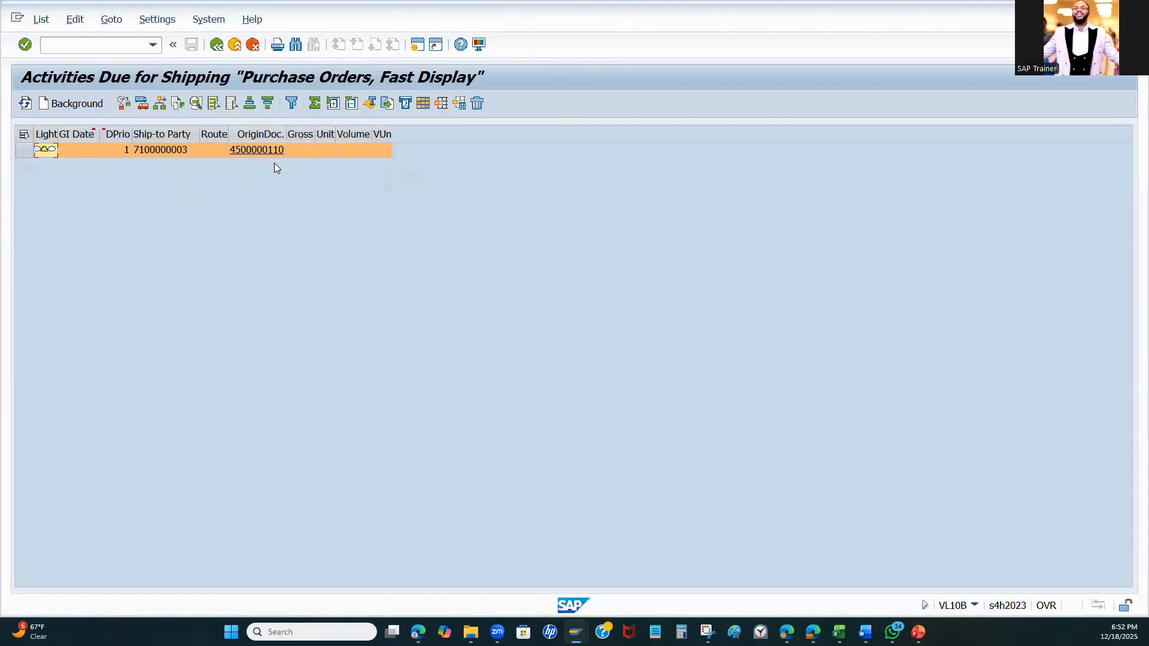
{"action": "left_click", "coordinate": [24, 150]}
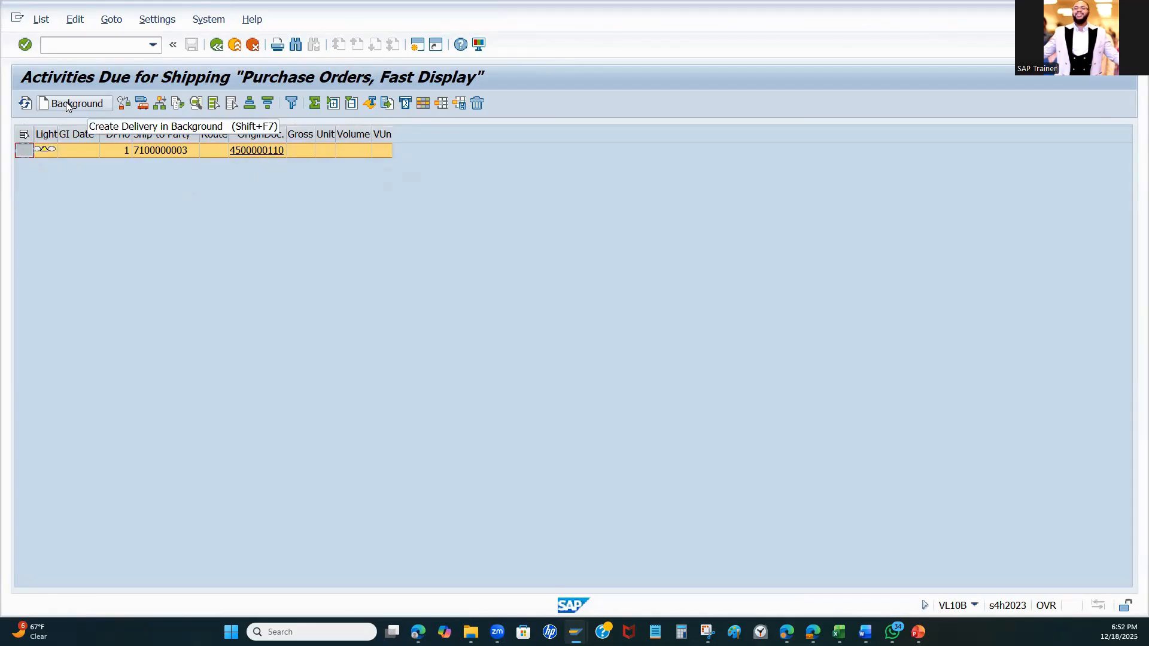
{"action": "left_click", "coordinate": [67, 104]}
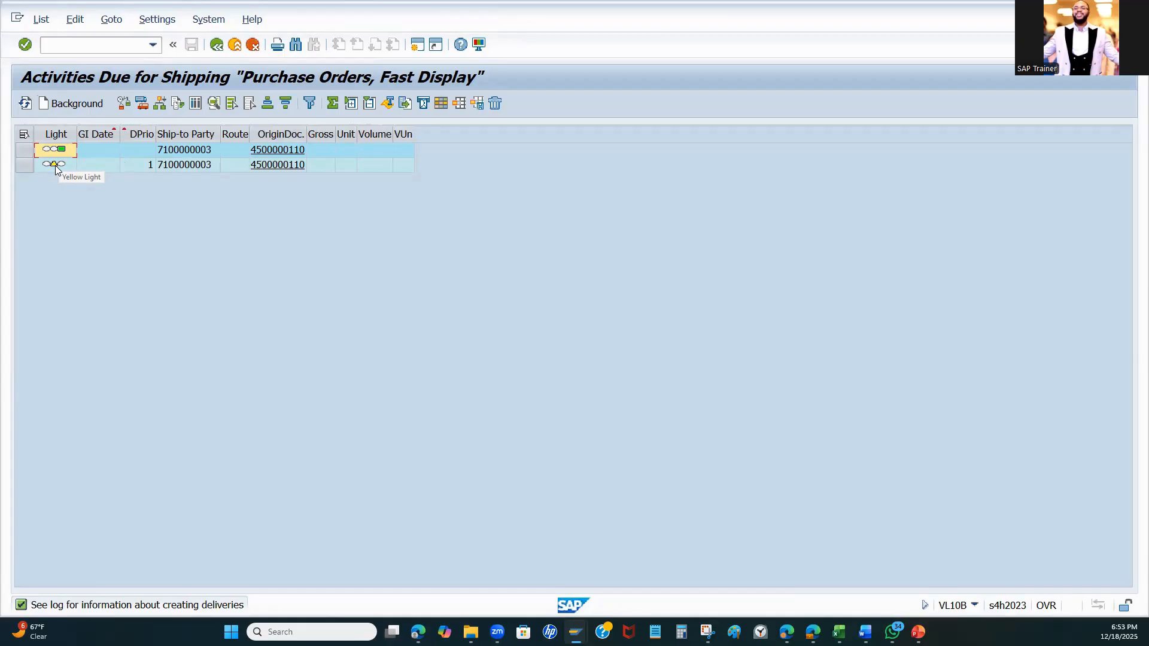
Show the delivery created for the yellow-light entry and widen the SD Document column
{"action": "left_click", "coordinate": [27, 169]}
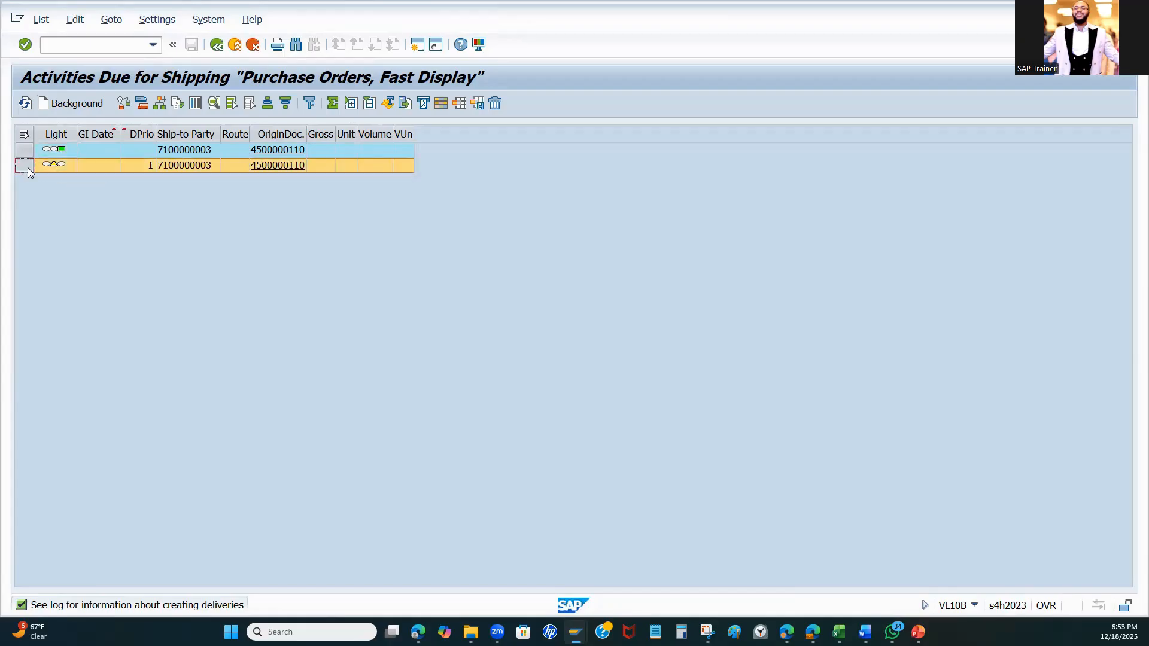
{"action": "left_click", "coordinate": [143, 102]}
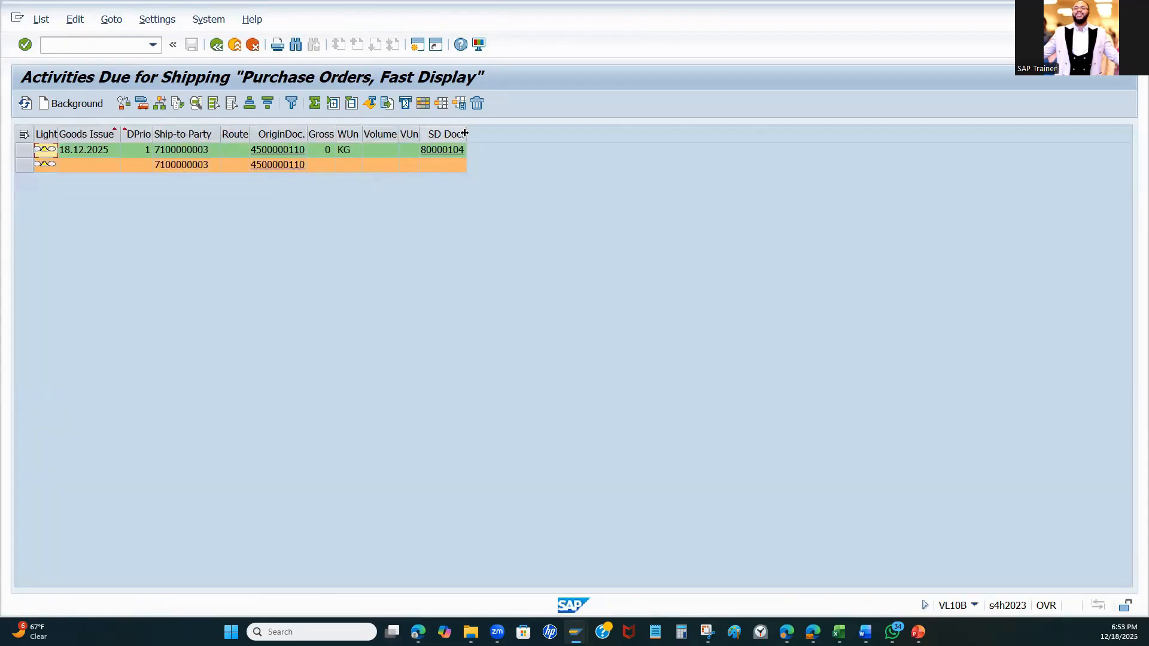
{"action": "left_click_drag", "start_coordinate": [467, 136], "coordinate": [545, 135]}
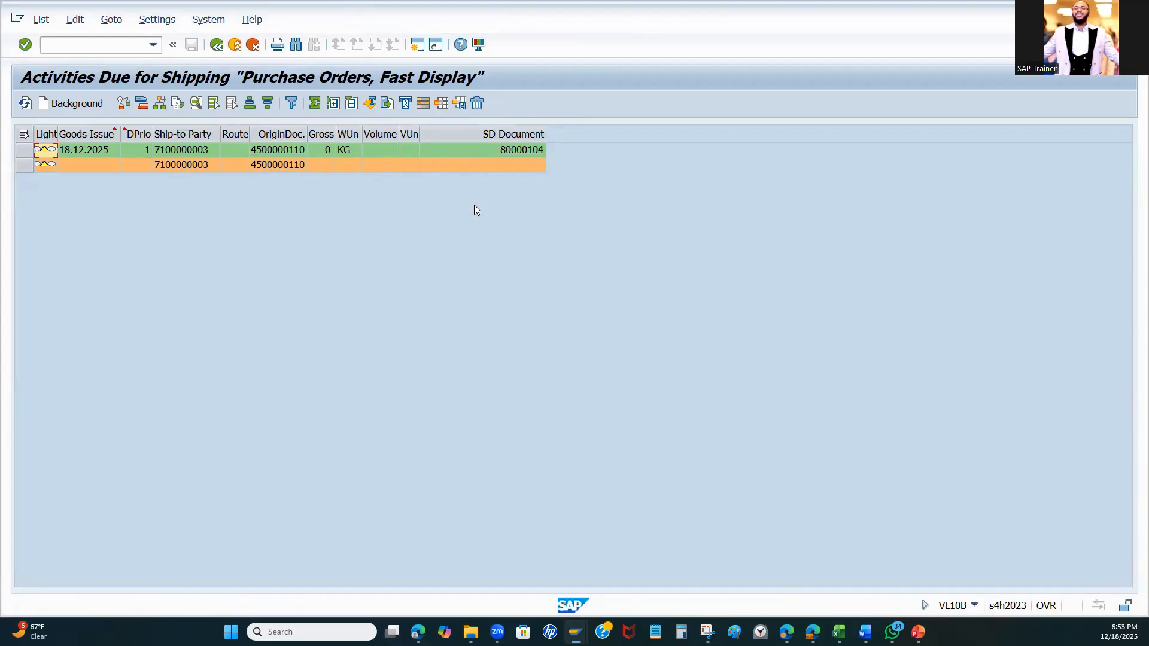
Open the created delivery from the SD Document column, check its outbound delivery number, and return to the shipping list
{"action": "left_click", "coordinate": [529, 150]}
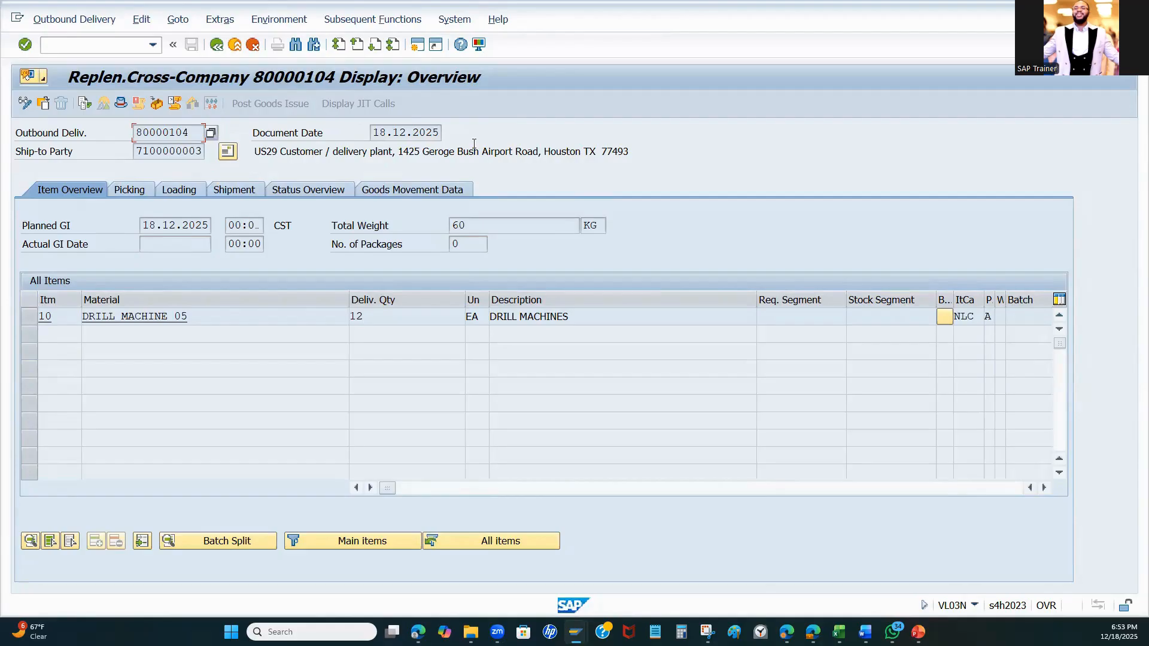
{"action": "left_click_drag", "start_coordinate": [186, 137], "coordinate": [97, 124]}
{"action": "left_click", "coordinate": [97, 119]}
{"action": "left_click", "coordinate": [216, 45]}
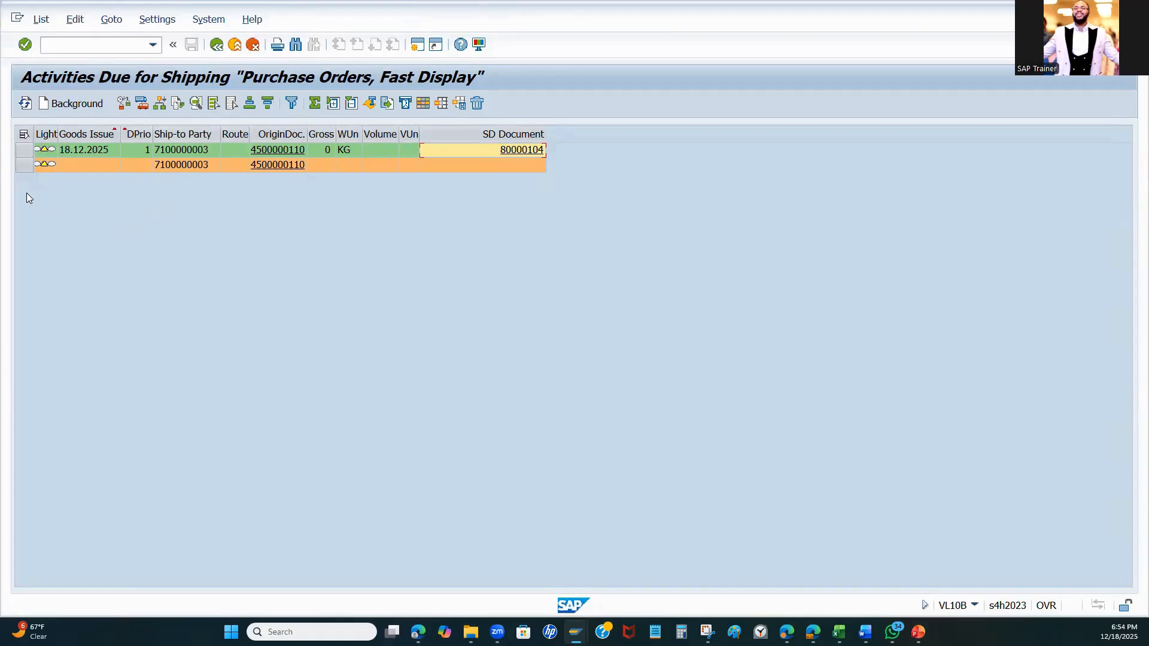
Refresh the list of activities due for shipping and return to the VL10B selection screen
{"action": "left_click", "coordinate": [24, 150]}
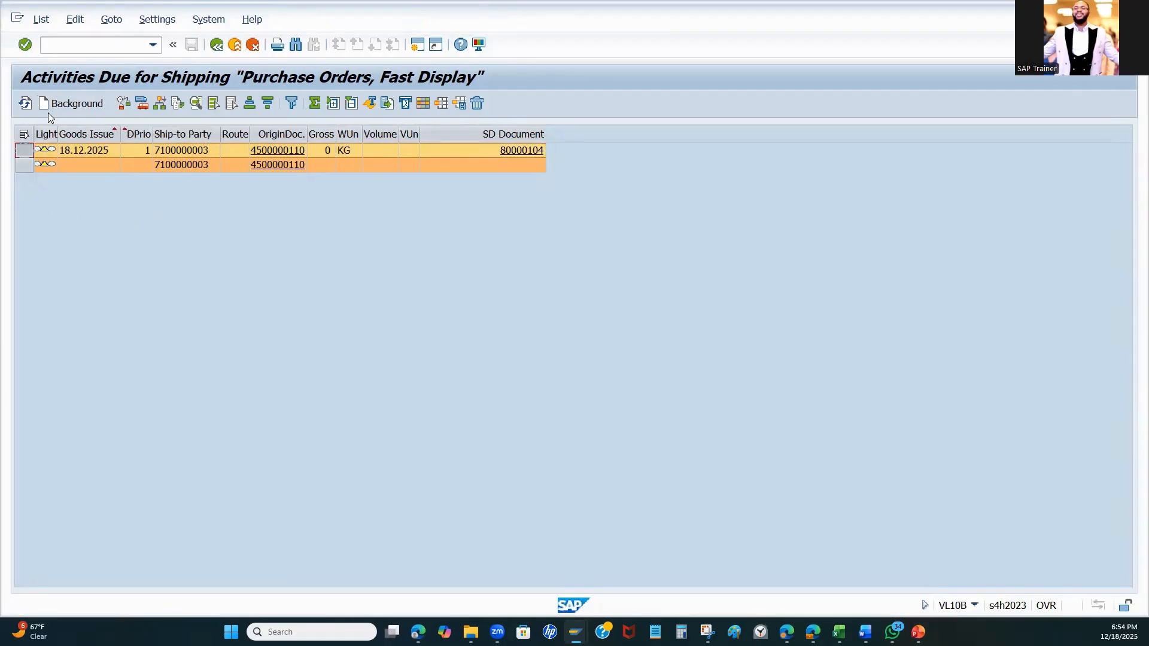
{"action": "left_click", "coordinate": [26, 104]}
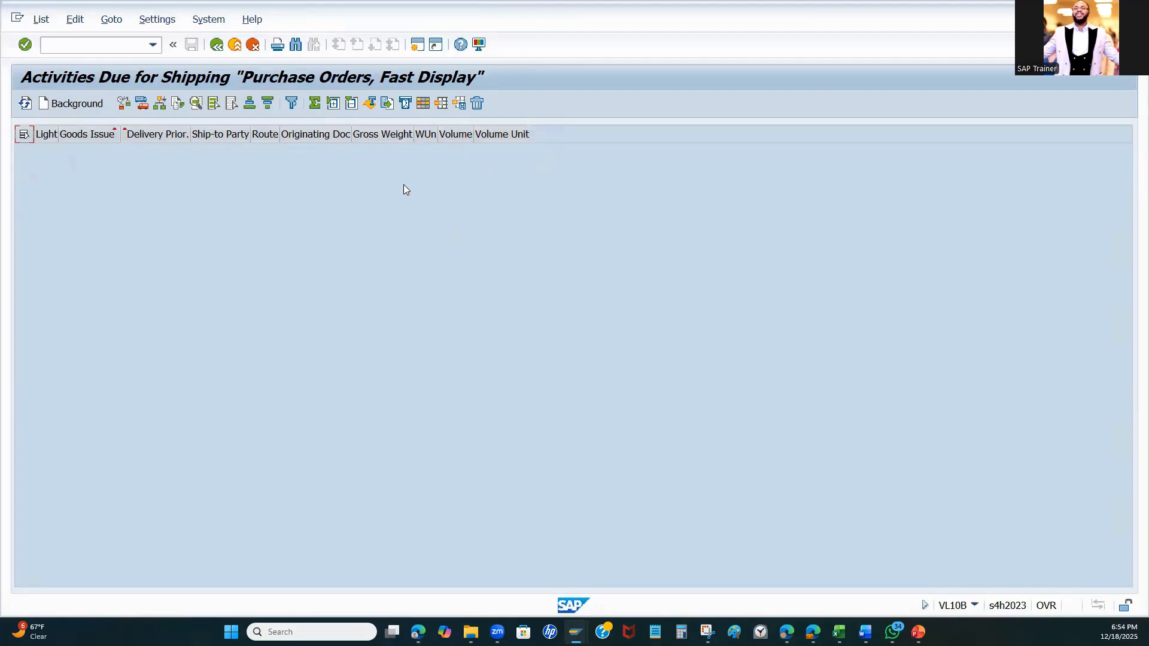
{"action": "left_click", "coordinate": [215, 46]}
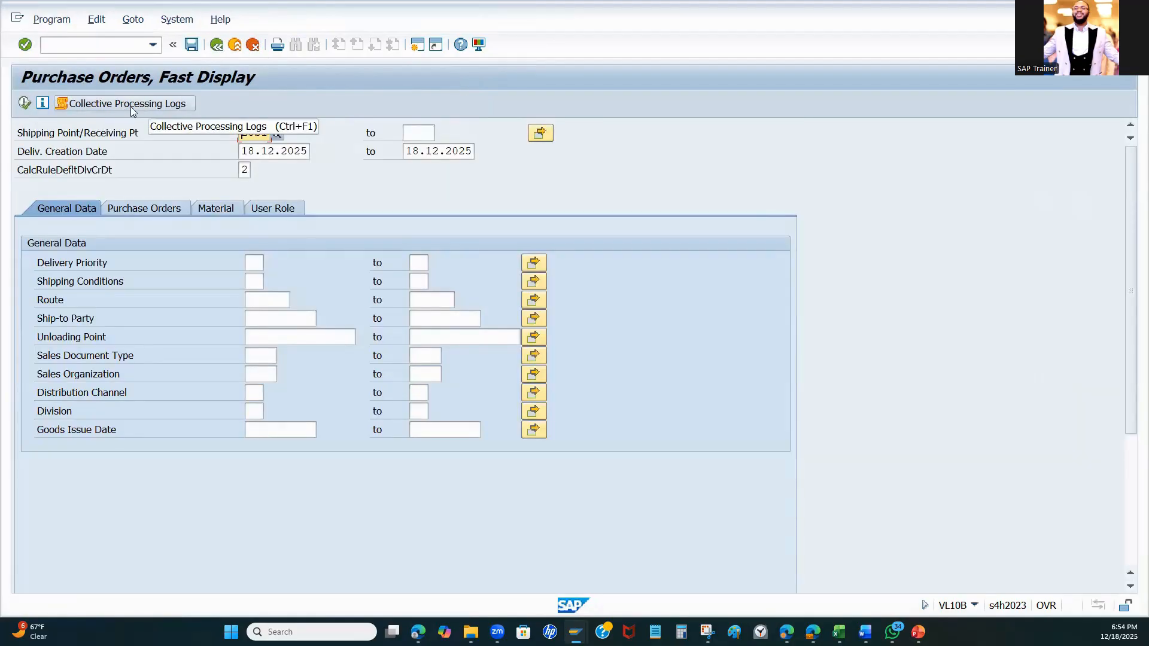
Run the collective processing log for the current user and list the documents of group 40, created on 18.12.2025
{"action": "left_click", "coordinate": [116, 105]}
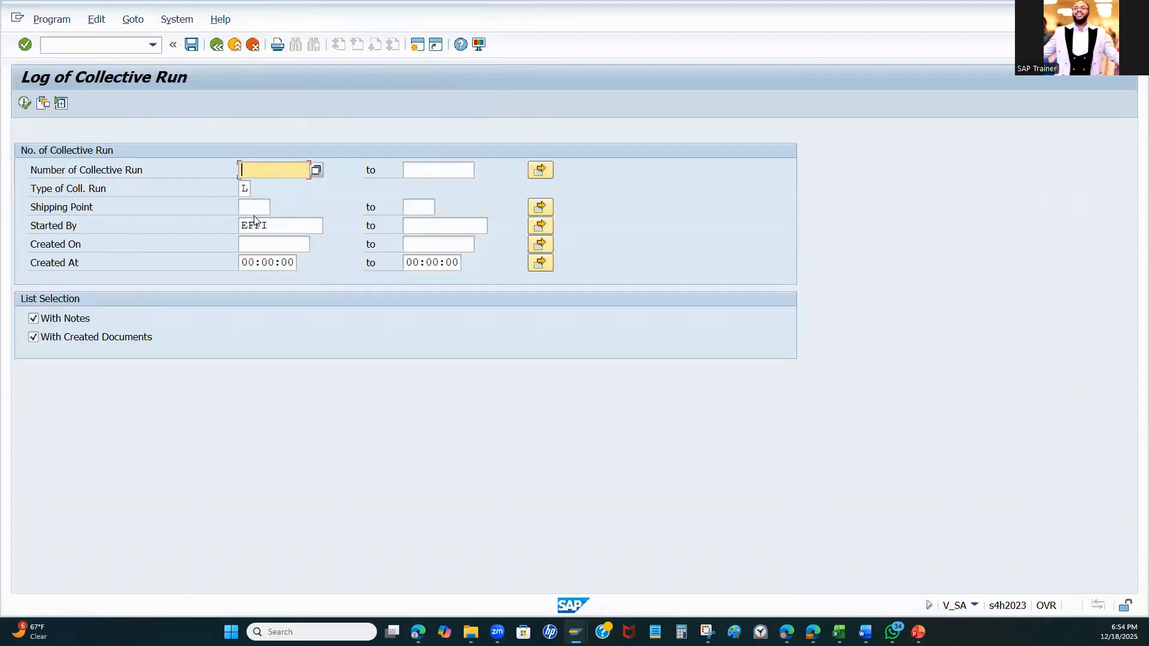
{"action": "left_click_drag", "start_coordinate": [275, 226], "coordinate": [203, 215]}
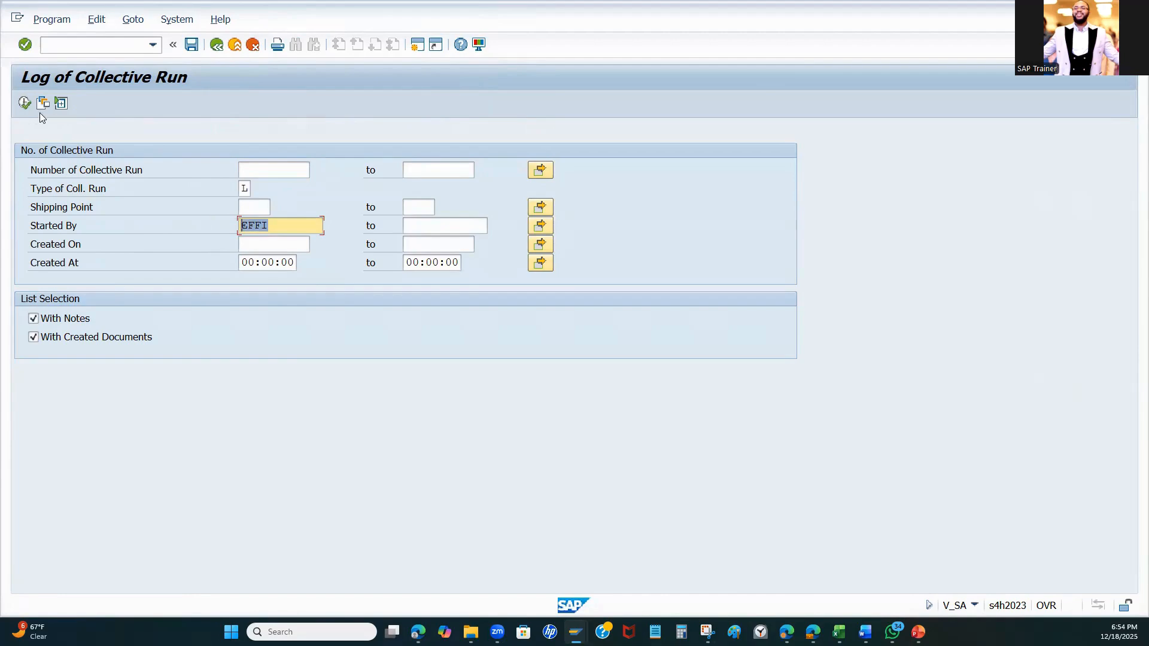
{"action": "left_click", "coordinate": [24, 103]}
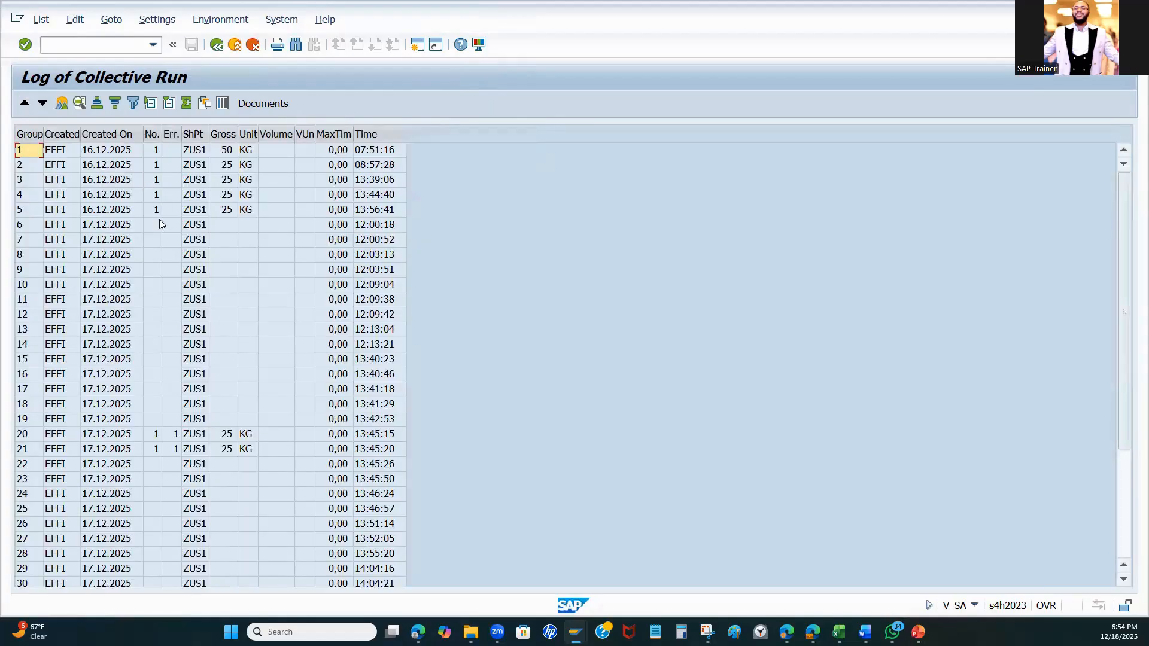
{"action": "left_click_drag", "start_coordinate": [1122, 218], "coordinate": [1123, 323]}
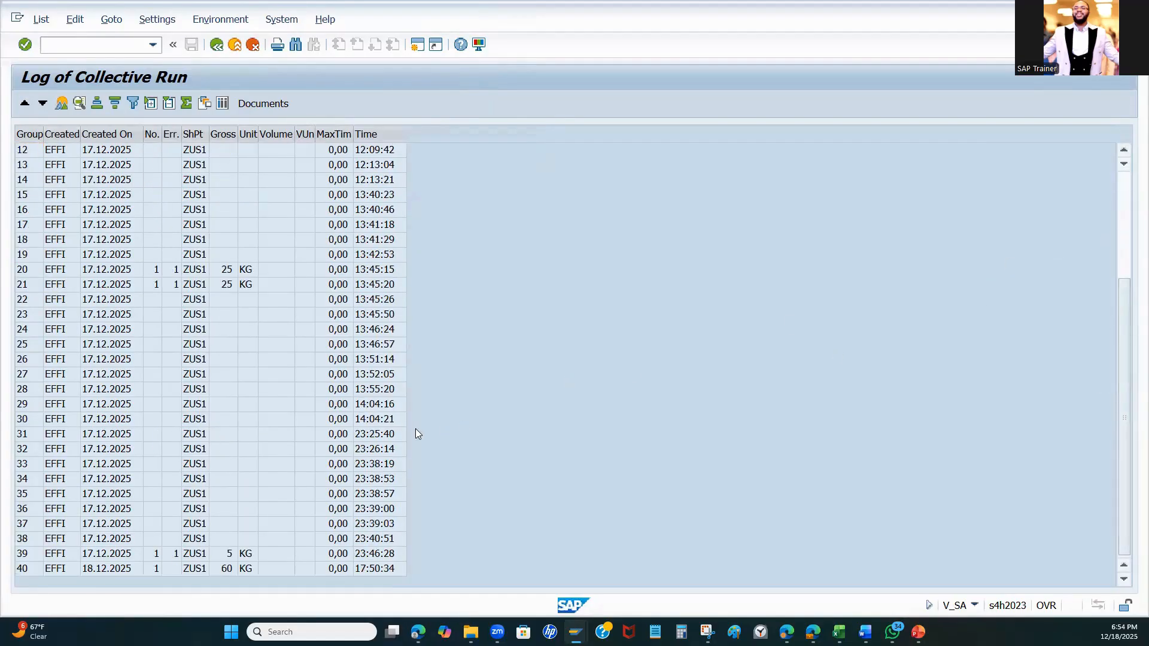
{"action": "left_click", "coordinate": [30, 573]}
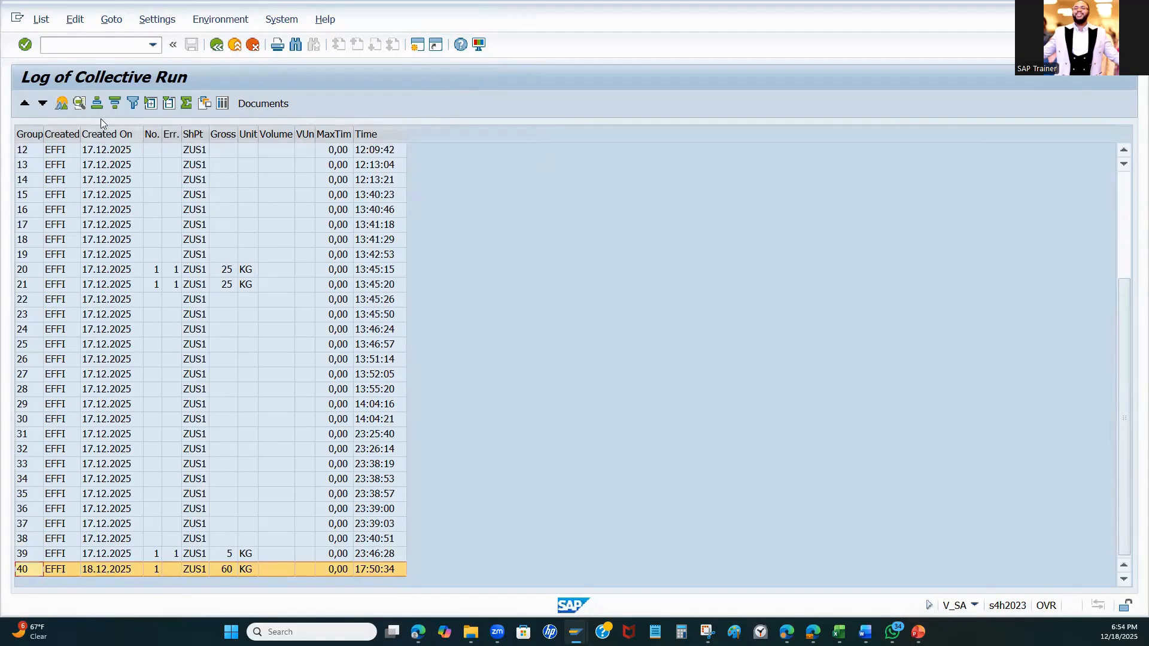
{"action": "left_click", "coordinate": [251, 104]}
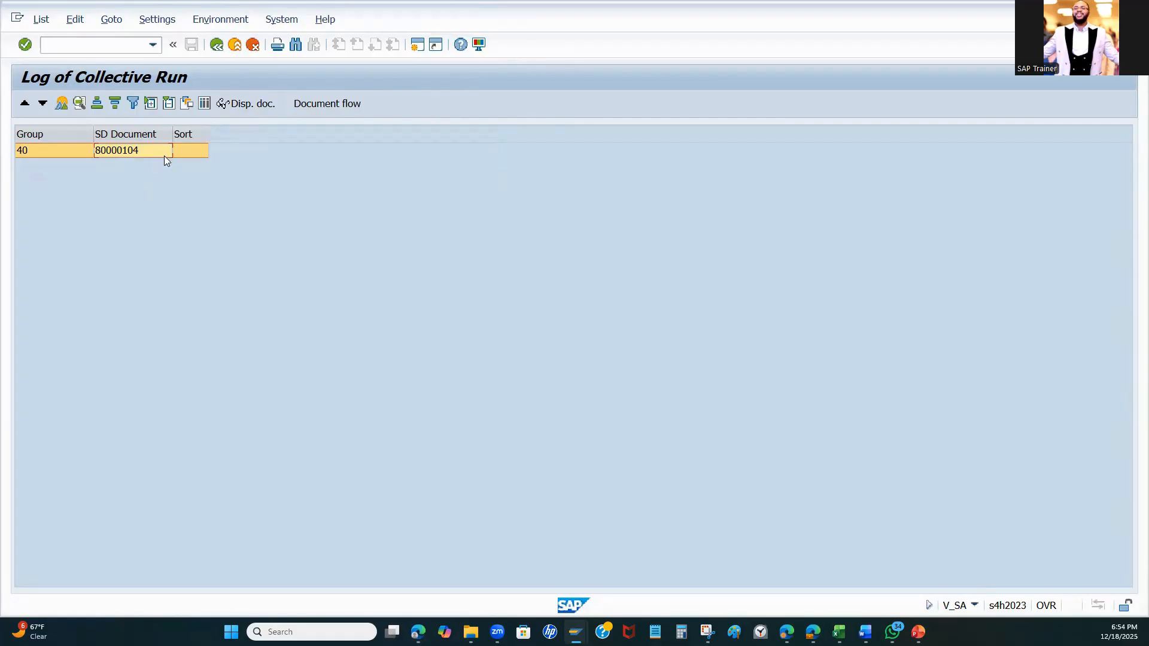
Reopen the document list of group 40 and display its outbound delivery
{"action": "left_click", "coordinate": [131, 149]}
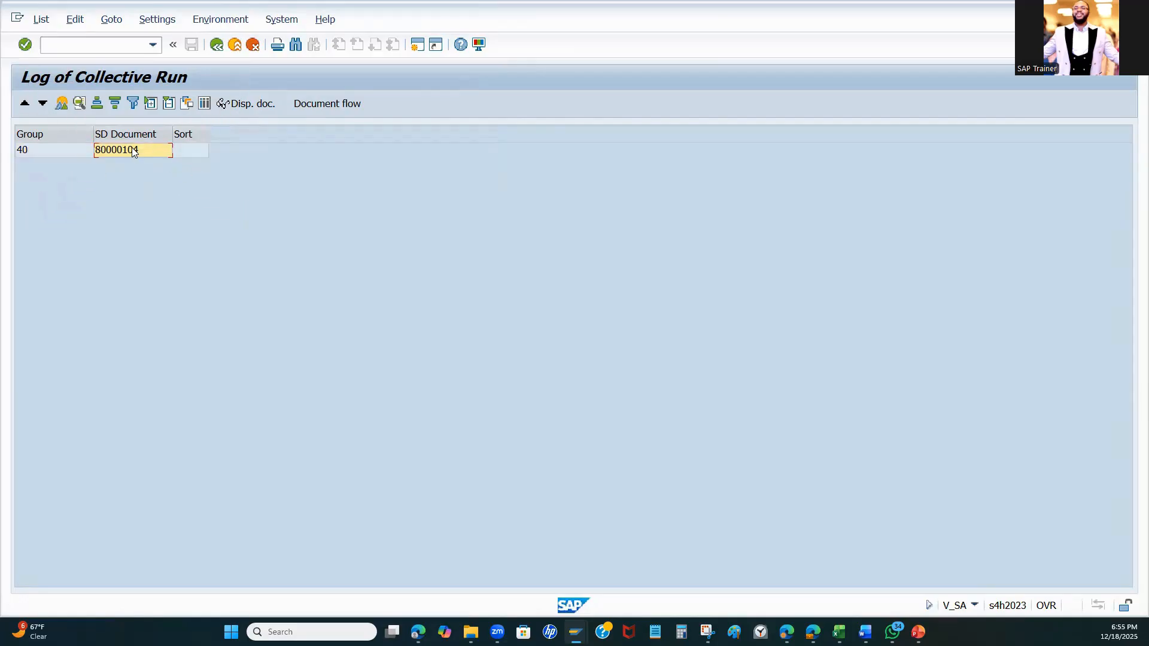
{"action": "left_click", "coordinate": [137, 150]}
{"action": "left_click", "coordinate": [218, 45]}
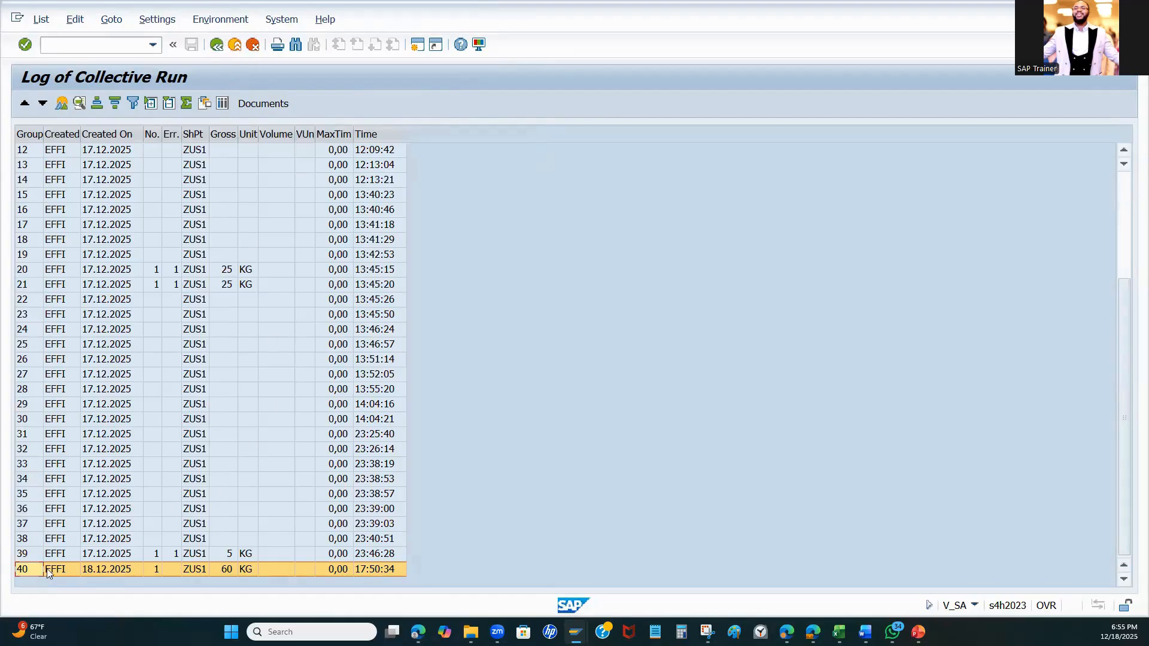
{"action": "left_click", "coordinate": [267, 107]}
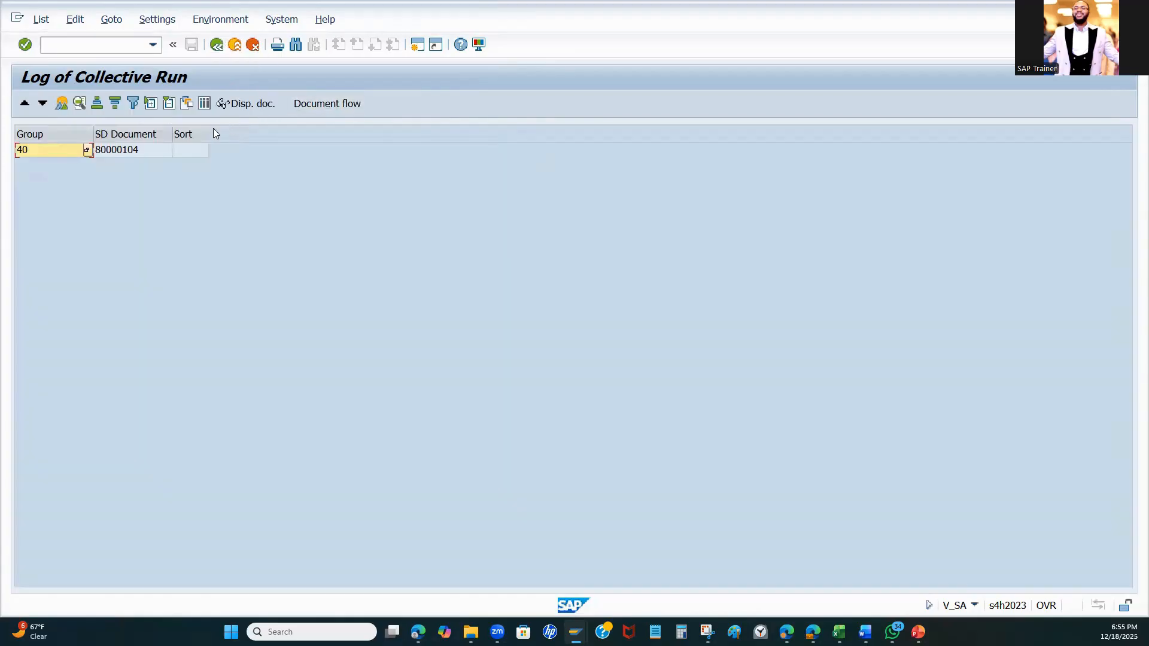
{"action": "left_click", "coordinate": [100, 152]}
{"action": "left_click", "coordinate": [253, 102]}
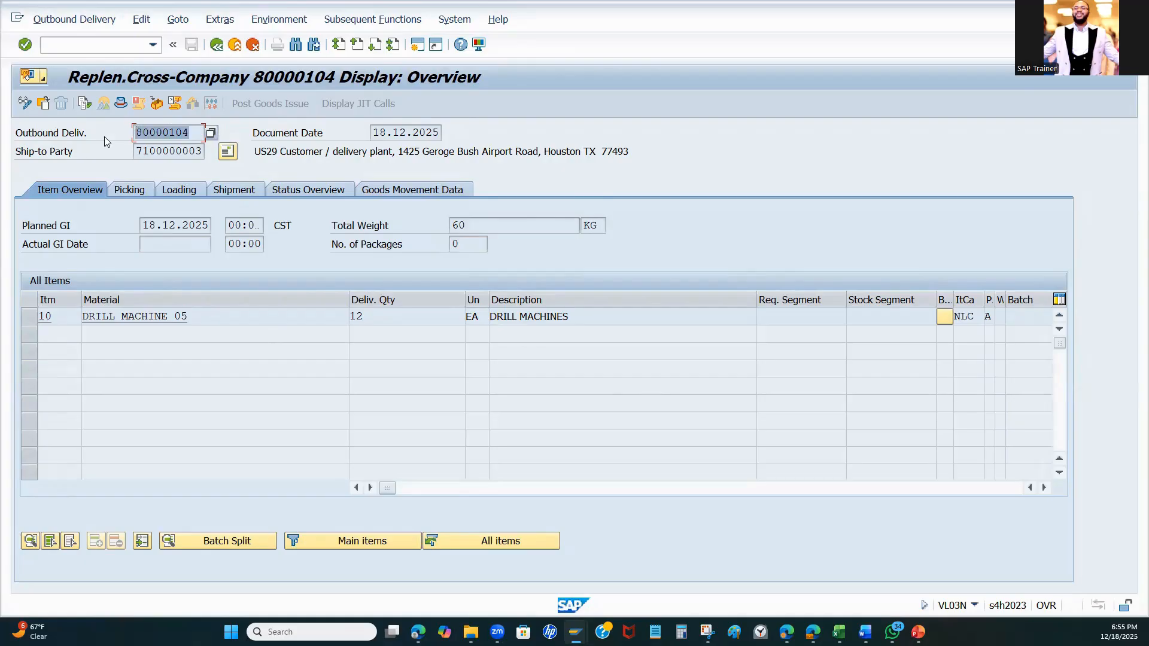
Leave the delivery display, the collective run log and VL10B to return to the SAP Easy Access menu
{"action": "left_click", "coordinate": [216, 45]}
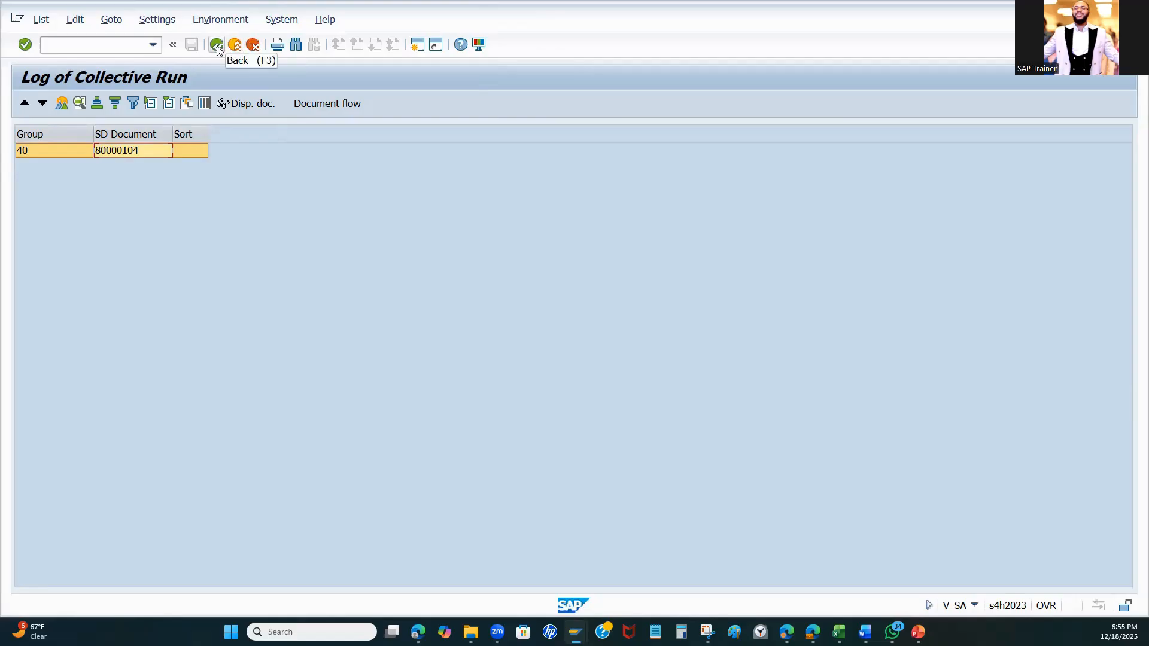
{"action": "left_click", "coordinate": [217, 45]}
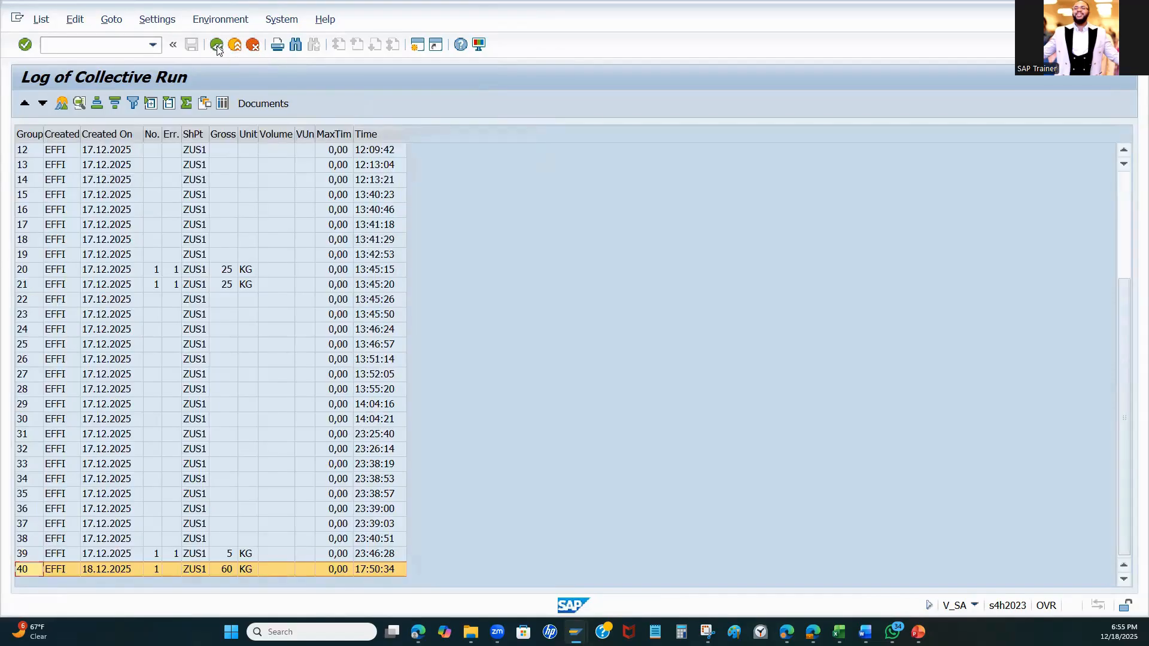
{"action": "left_click", "coordinate": [217, 48]}
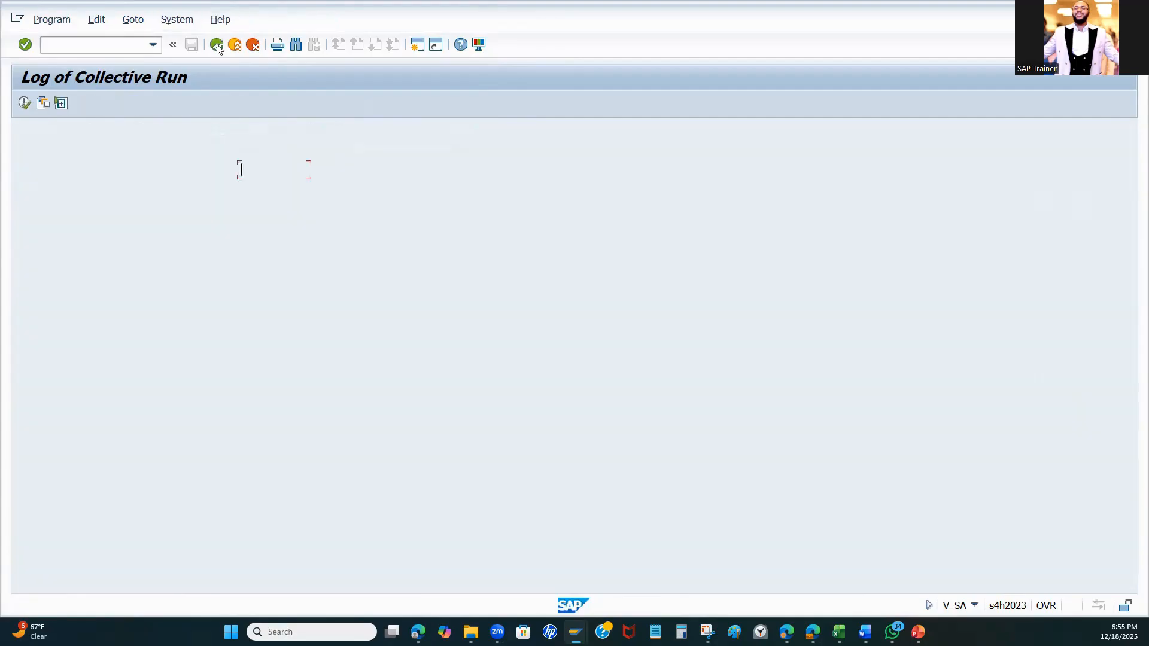
{"action": "left_click", "coordinate": [218, 48]}
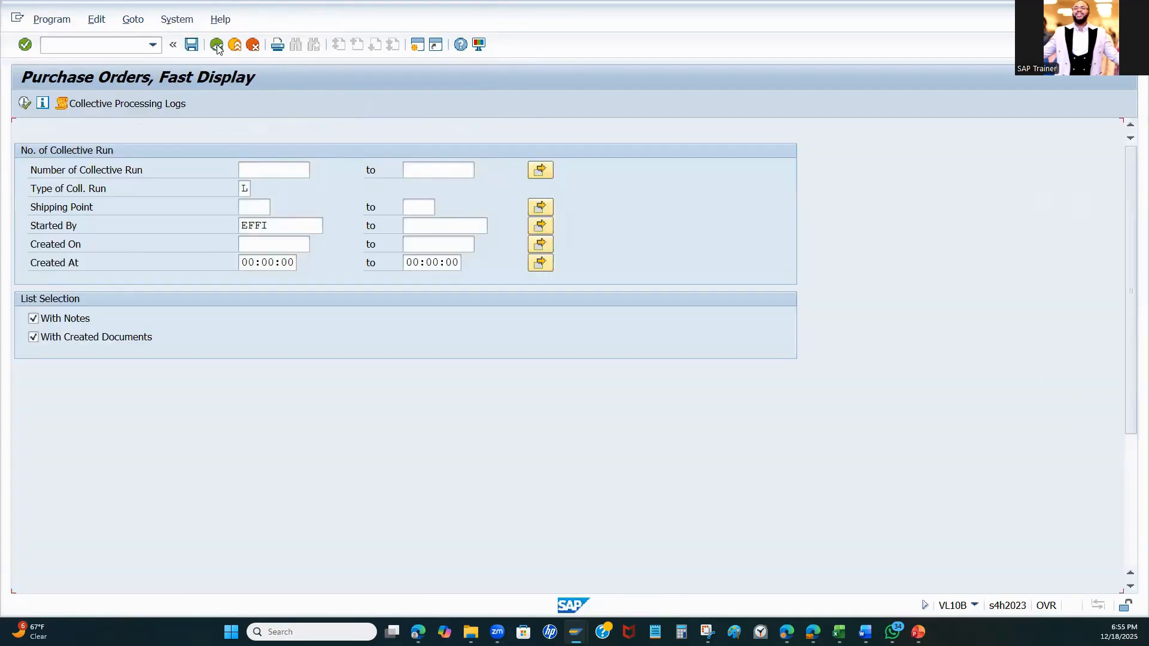
{"action": "left_click", "coordinate": [218, 47]}
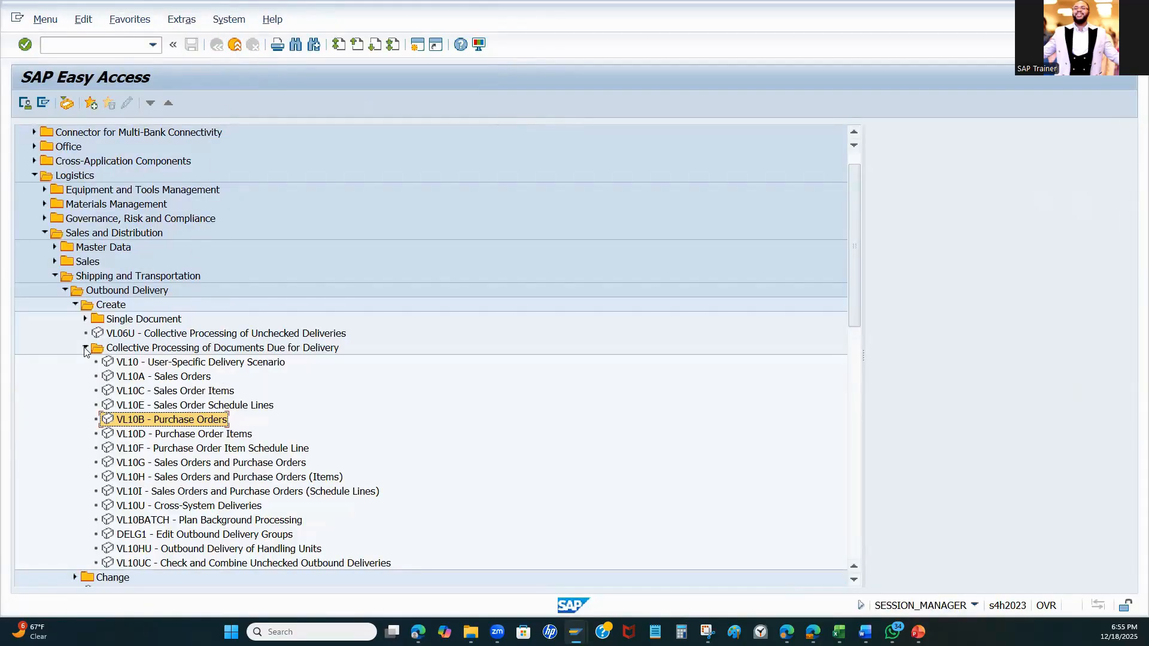
Start VL02N - Single Document from the outbound delivery change transactions and open the created delivery for changing
{"action": "left_click", "coordinate": [76, 305]}
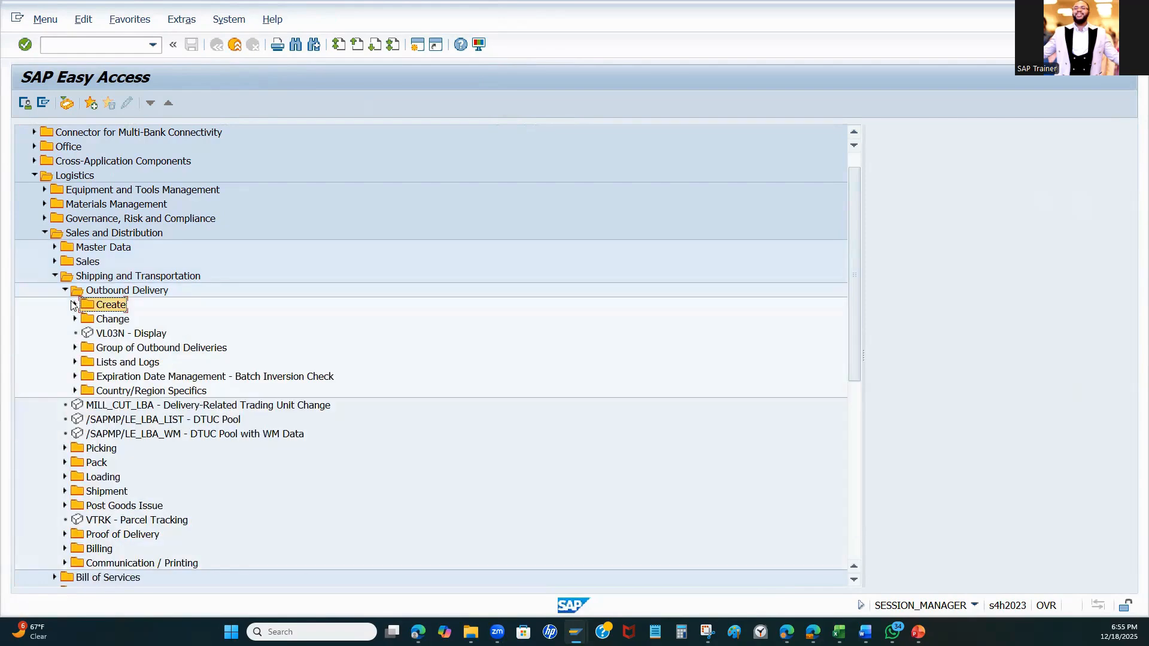
{"action": "left_click", "coordinate": [75, 305]}
{"action": "left_click", "coordinate": [76, 305]}
{"action": "left_click", "coordinate": [75, 318]}
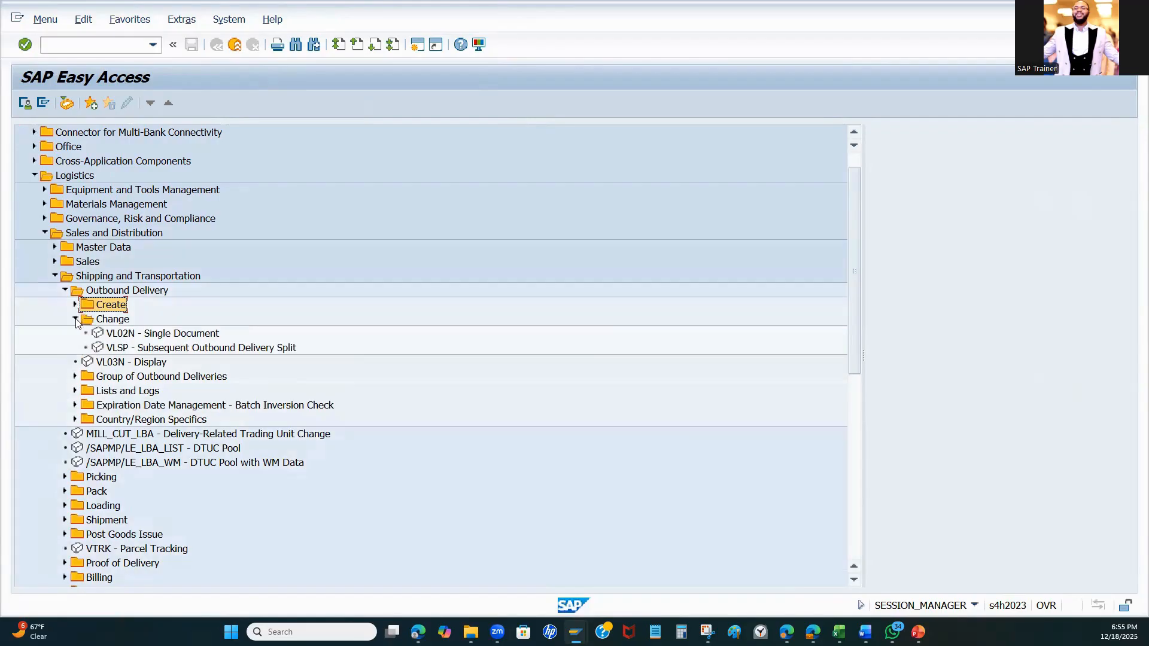
{"action": "left_click", "coordinate": [124, 334]}
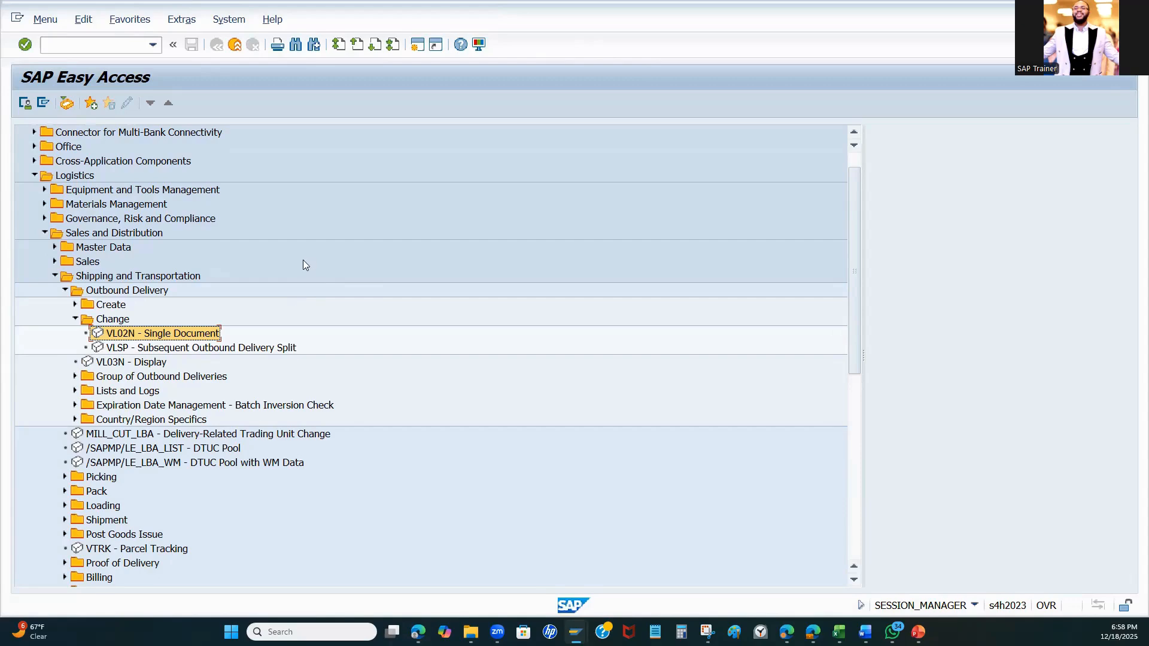
{"action": "double_click", "coordinate": [122, 337]}
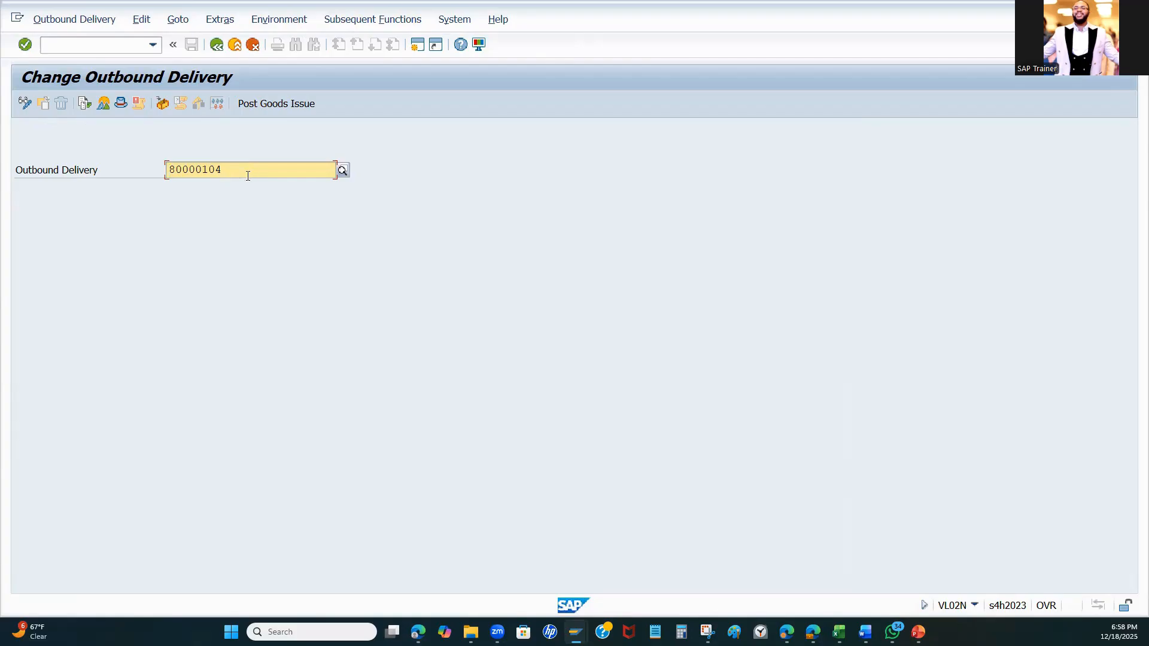
{"action": "left_click", "coordinate": [24, 45]}
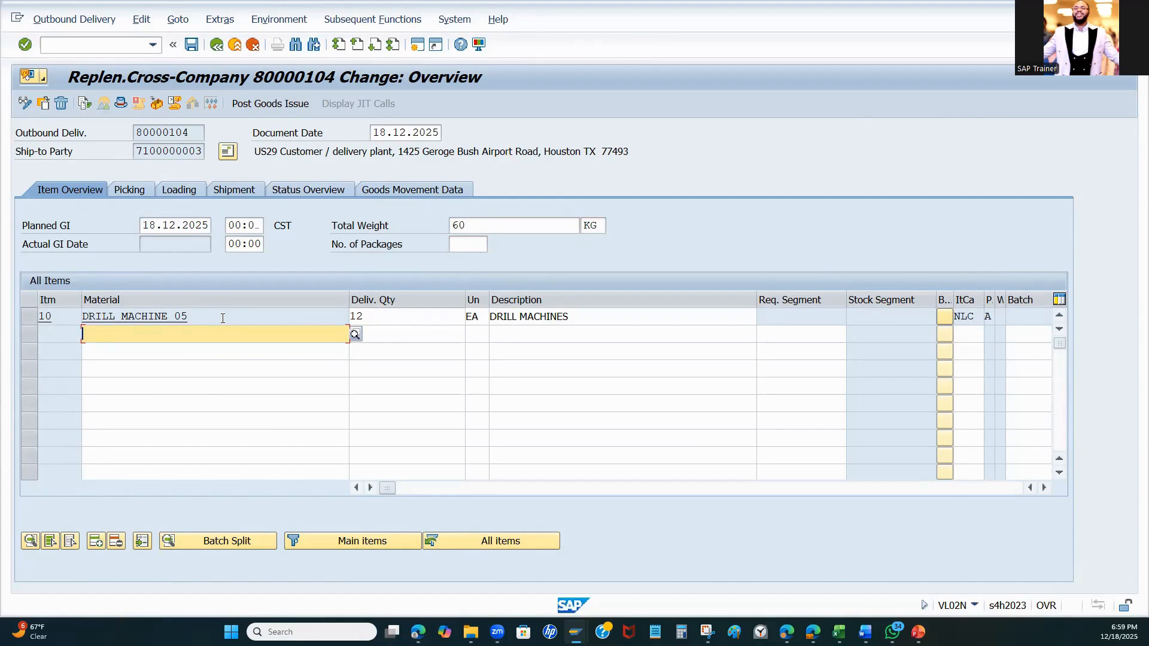
Switch to the standard purchase order and look up the possible plants for its drill machine item
{"action": "mouse_move", "coordinate": [575, 632]}
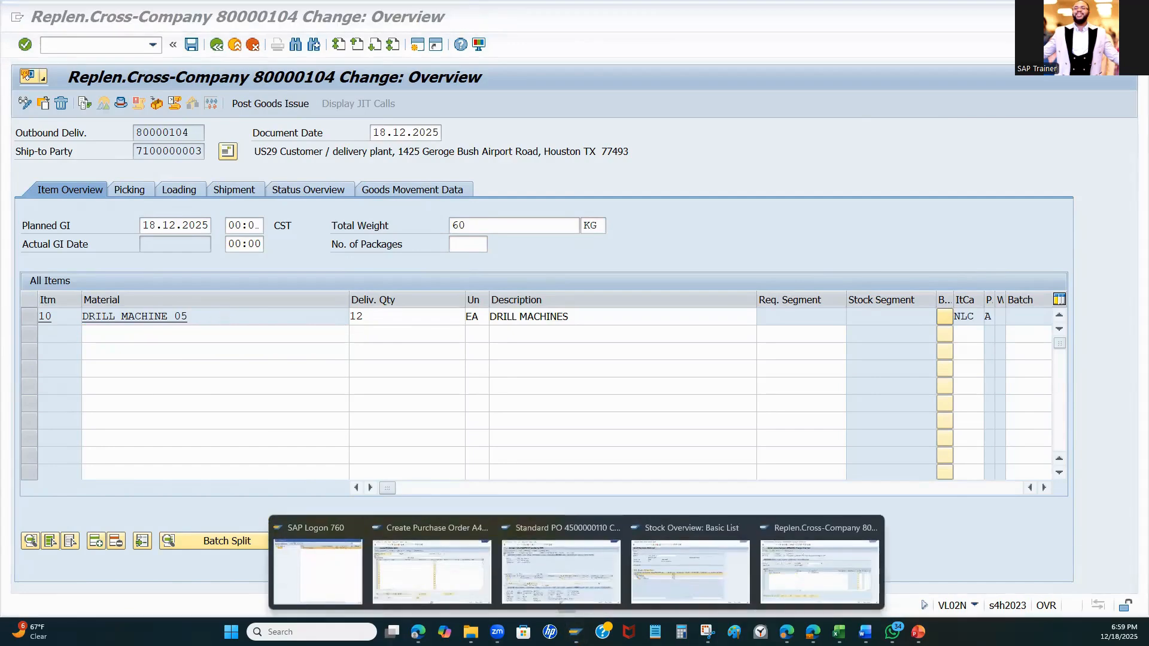
{"action": "left_click", "coordinate": [559, 564]}
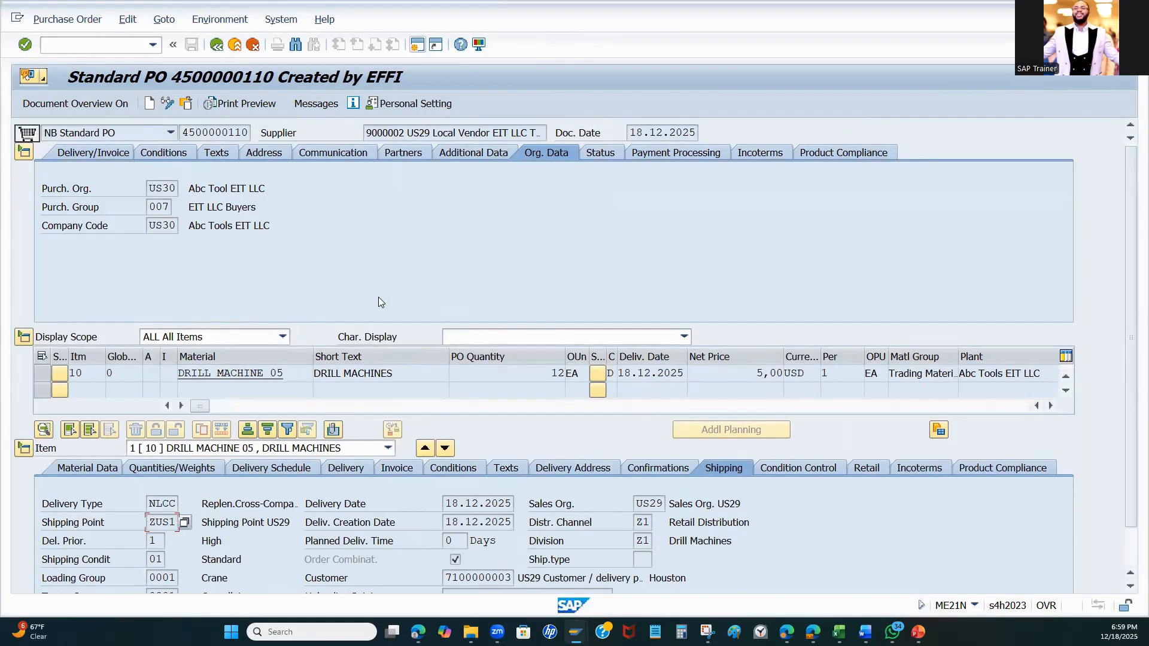
{"action": "left_click", "coordinate": [981, 374]}
{"action": "left_click", "coordinate": [1050, 406]}
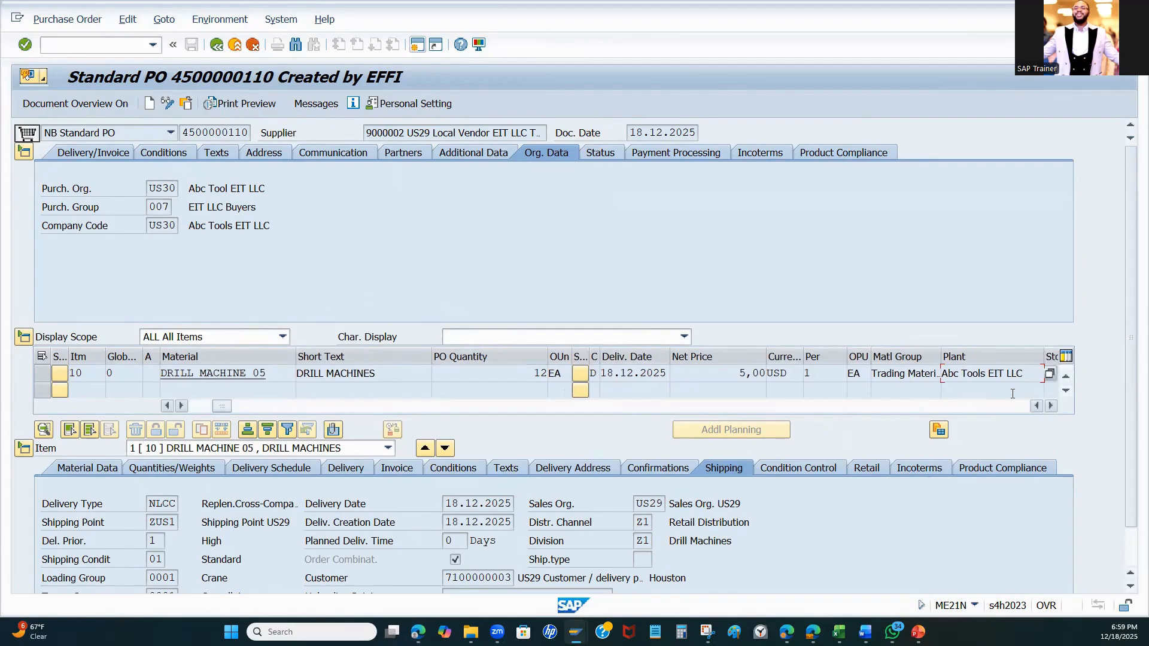
{"action": "left_click", "coordinate": [1052, 375]}
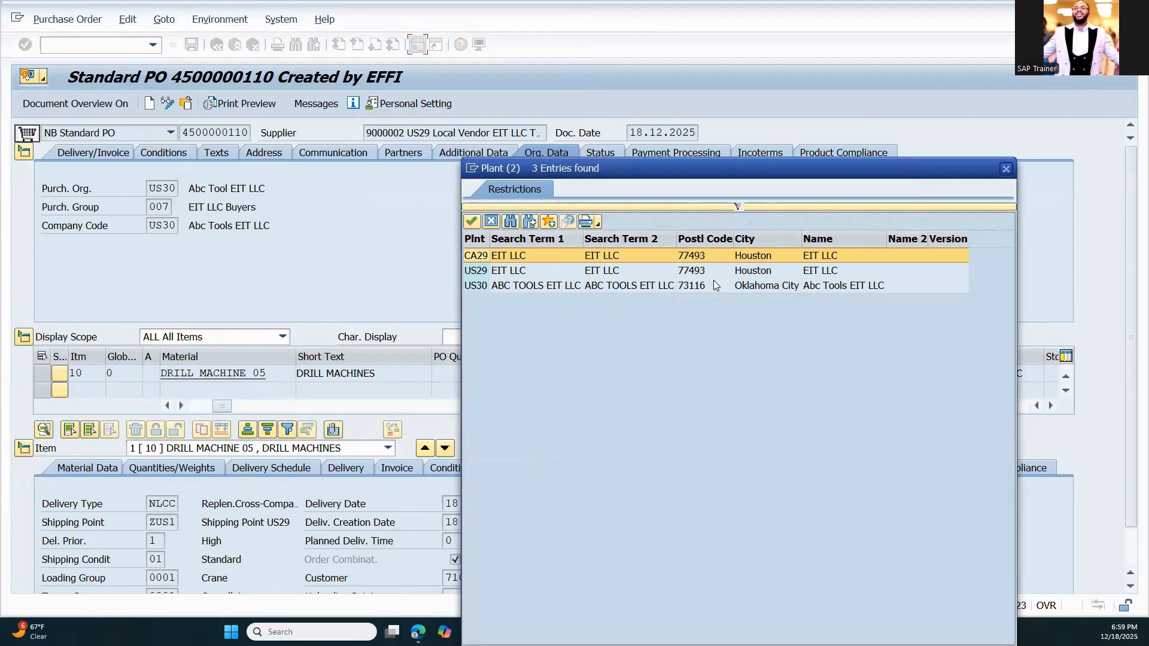
{"action": "left_click", "coordinate": [1005, 169]}
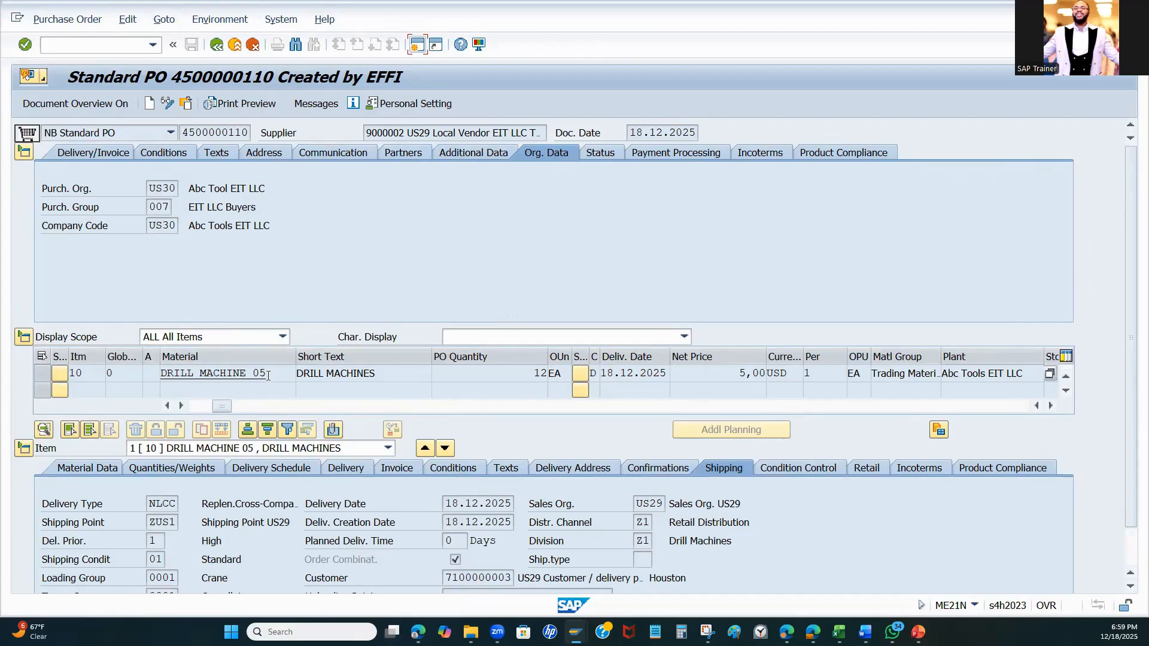
Compare the material and quantity of the purchase order item with those of the outbound delivery item
{"action": "left_click_drag", "start_coordinate": [273, 374], "coordinate": [156, 351]}
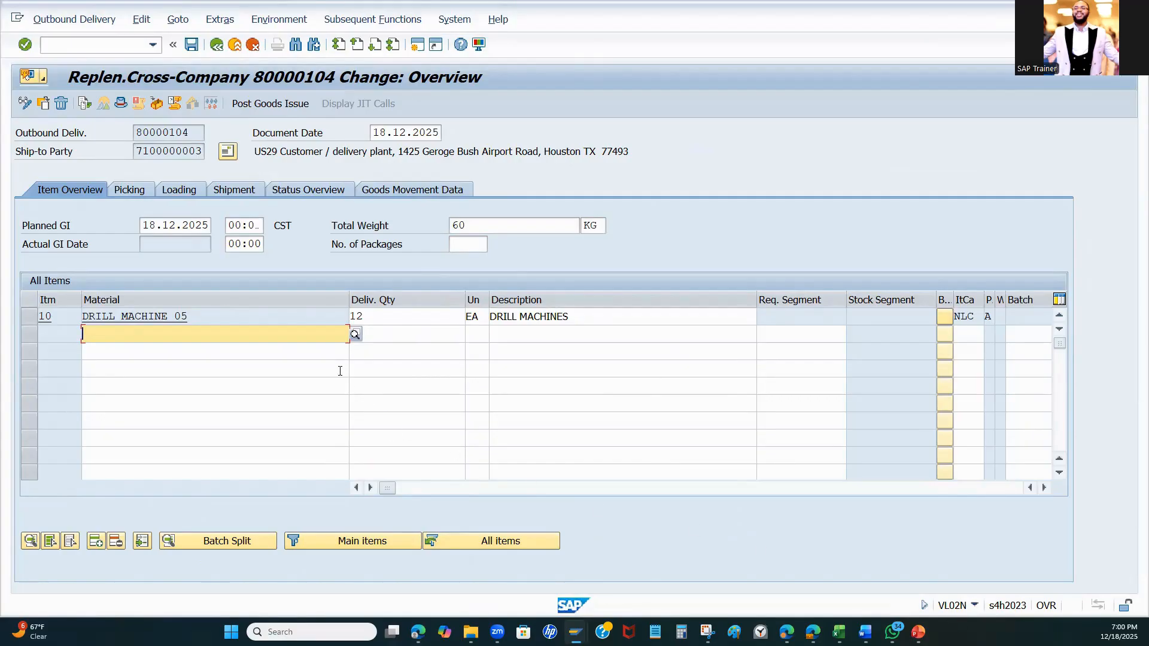
{"action": "left_click_drag", "start_coordinate": [201, 320], "coordinate": [82, 317]}
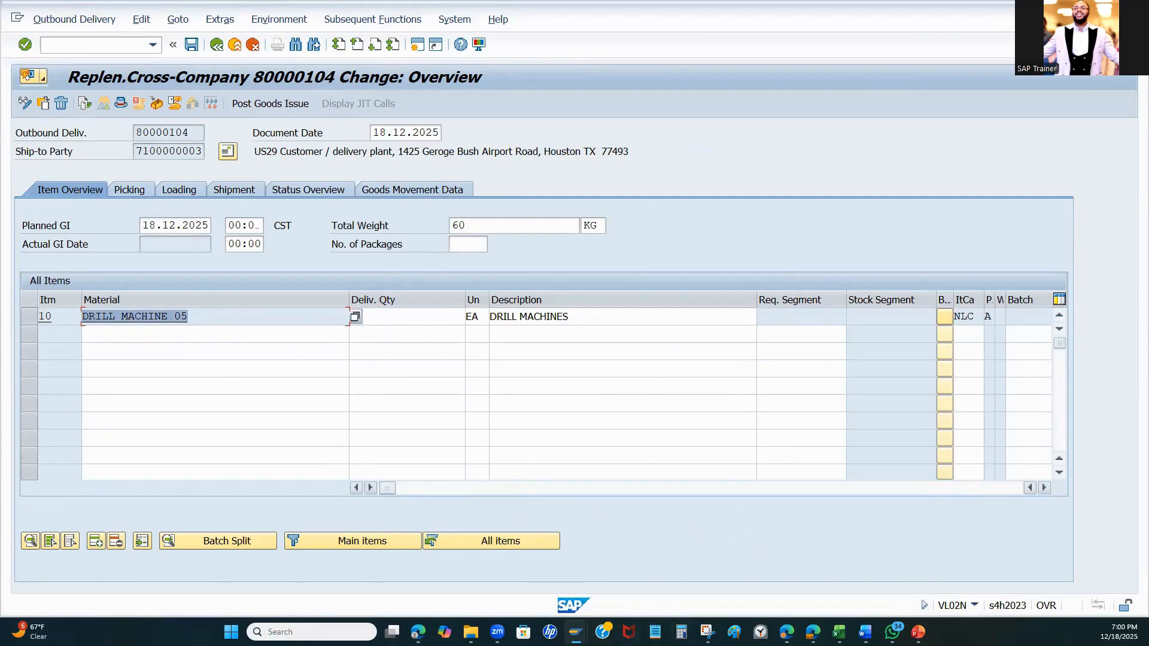
{"action": "left_click", "coordinate": [575, 631]}
{"action": "left_click", "coordinate": [525, 604]}
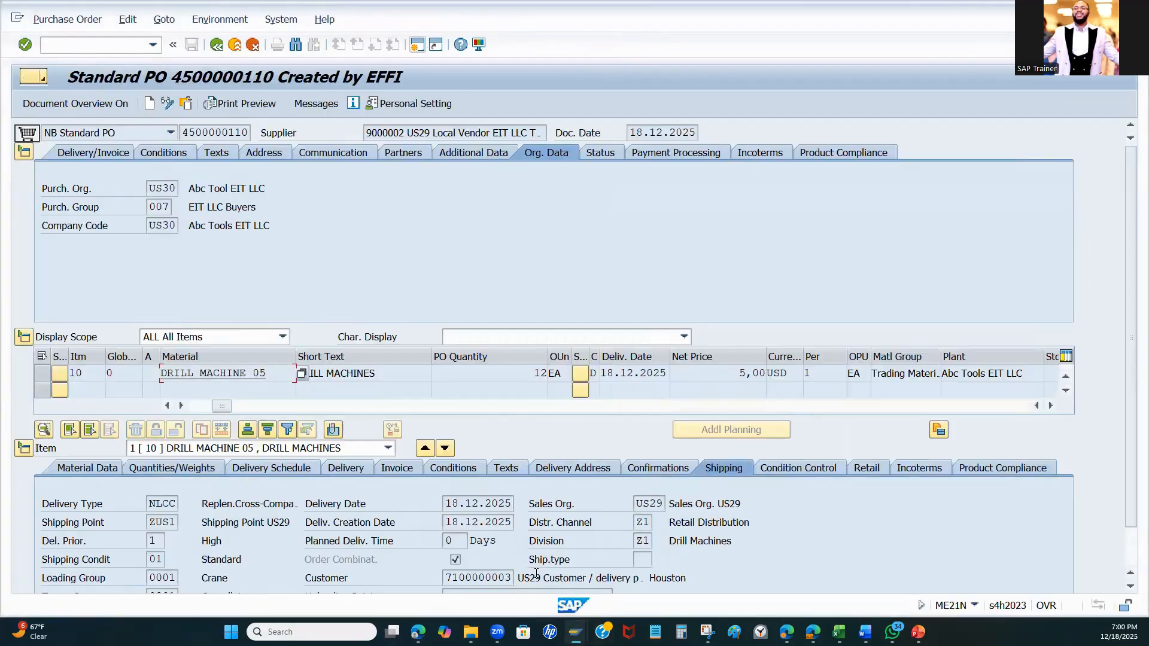
{"action": "left_click_drag", "start_coordinate": [516, 375], "coordinate": [547, 374]}
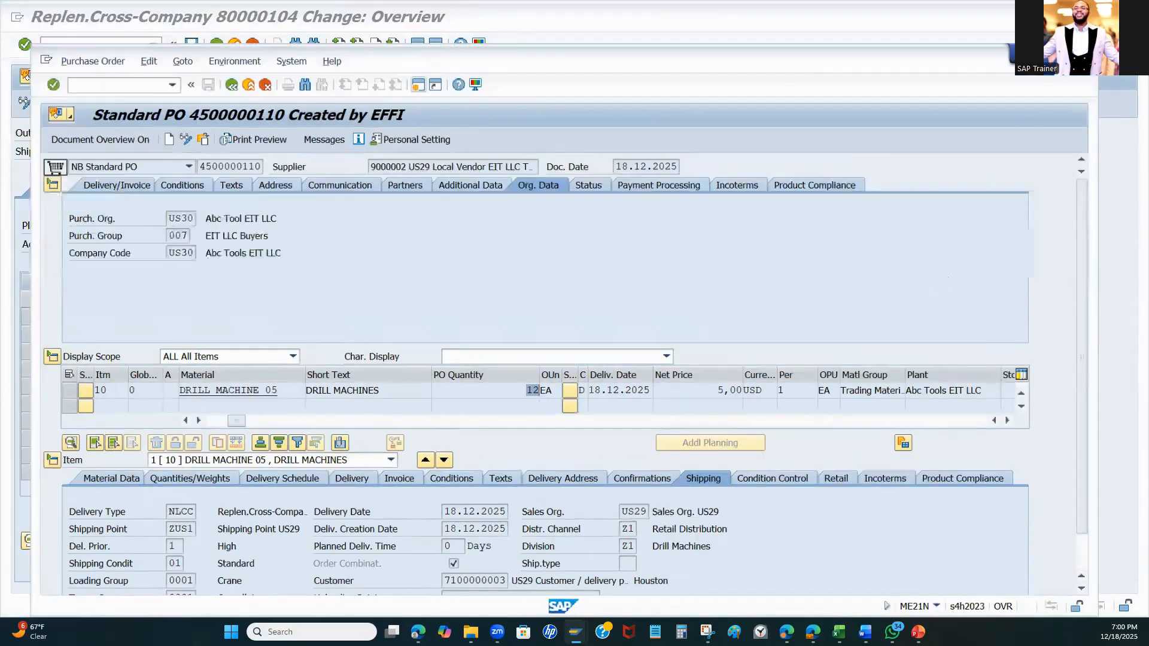
{"action": "key", "text": "alt+Tab"}
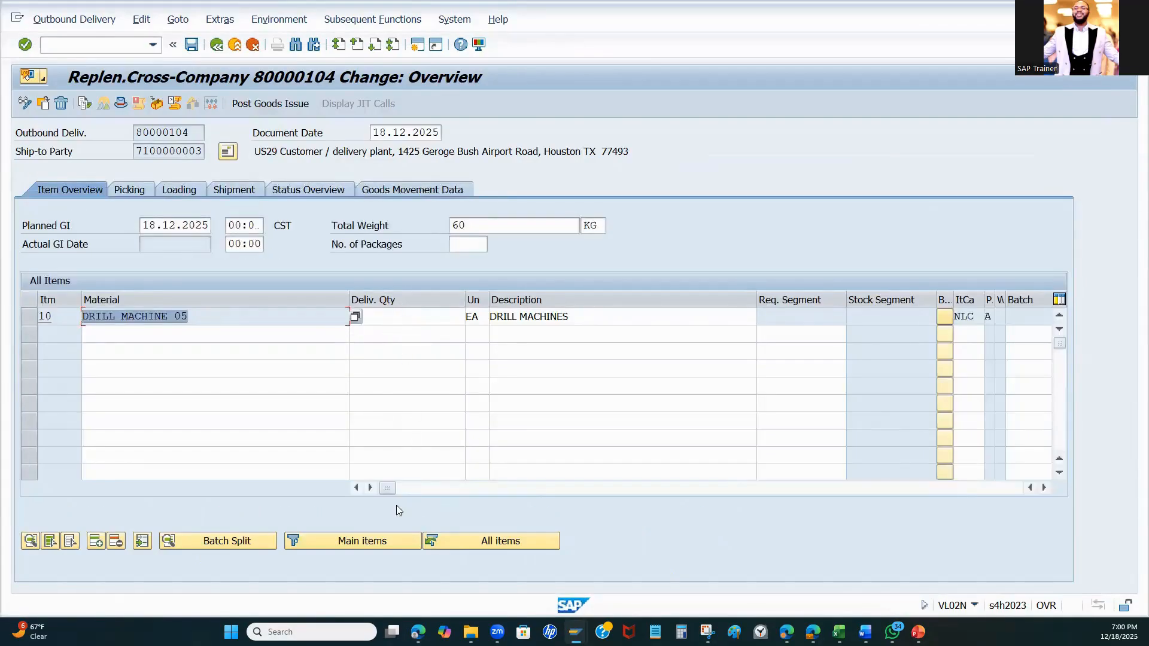
{"action": "left_click", "coordinate": [406, 317]}
{"action": "type", "text": "12"}
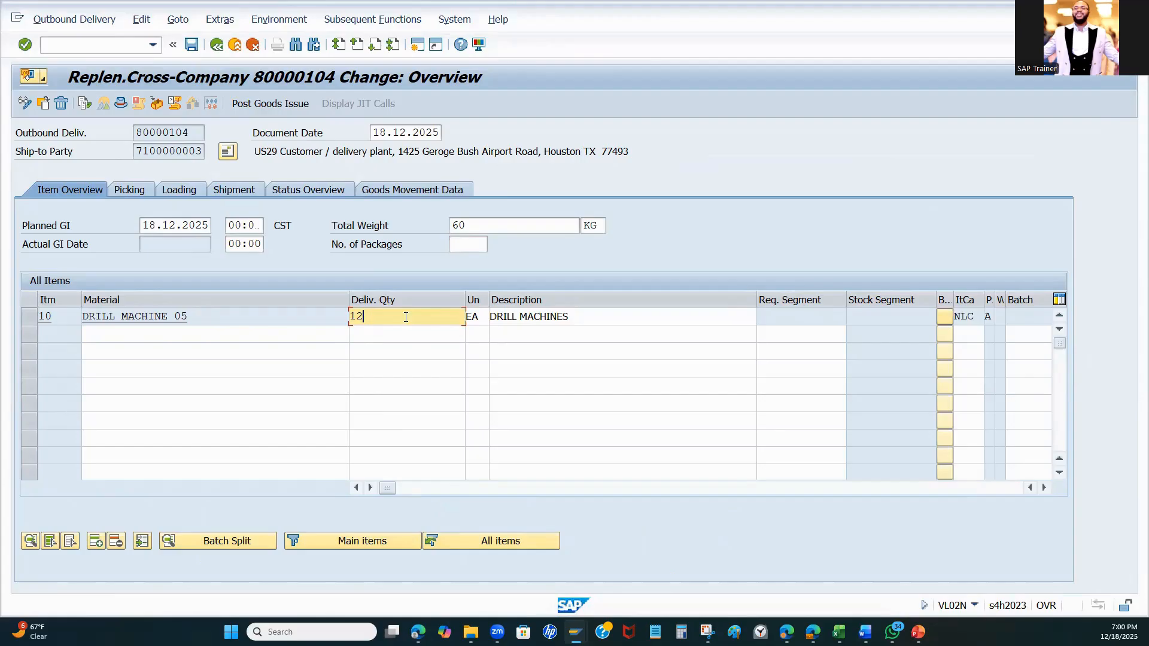
Check the item category of the delivery item and look up its possible entries
{"action": "mouse_move", "coordinate": [391, 490]}
{"action": "left_mouse_down"}
{"action": "mouse_move", "coordinate": [560, 498]}
{"action": "mouse_move", "coordinate": [385, 490]}
{"action": "left_mouse_up"}
{"action": "left_click", "coordinate": [972, 319]}
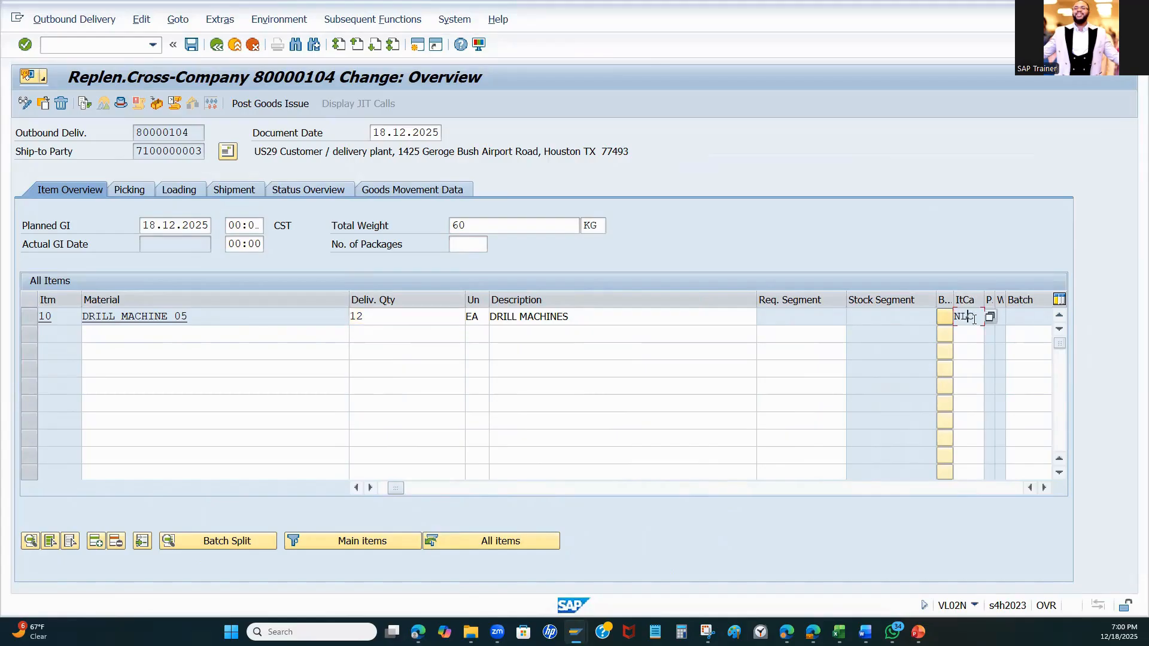
{"action": "left_click", "coordinate": [990, 317]}
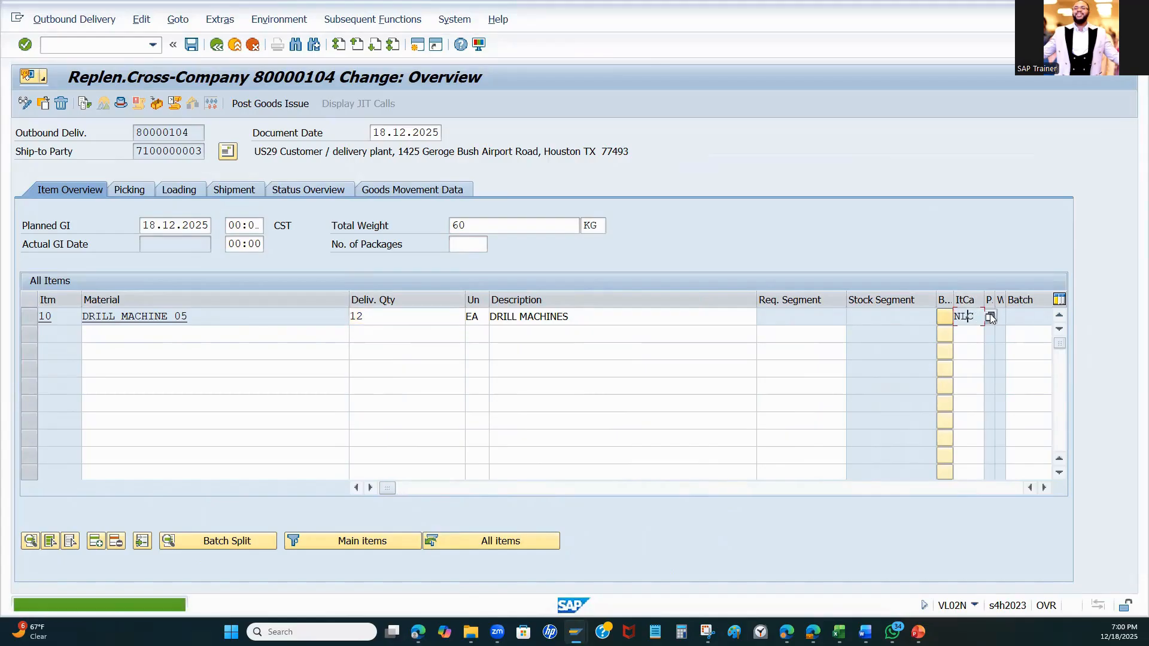
{"action": "left_click", "coordinate": [1045, 487]}
{"action": "left_click", "coordinate": [1044, 487]}
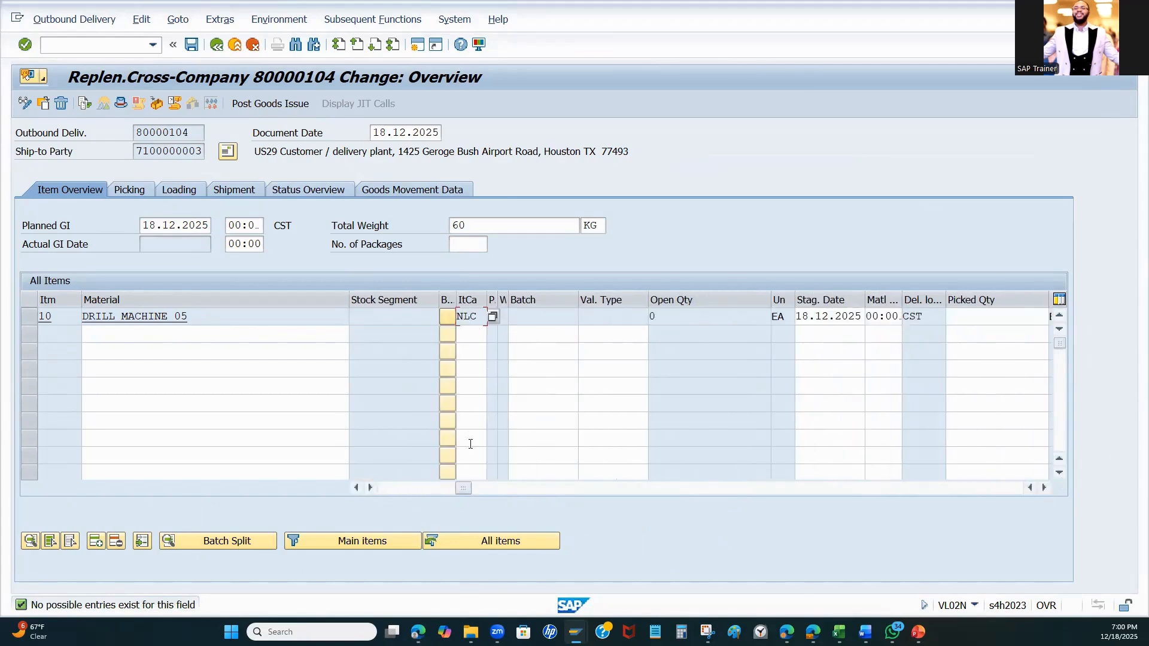
{"action": "double_click", "coordinate": [470, 315]}
Widen the plant column of the delivery items and check the item's delivering plant
{"action": "left_click_drag", "start_coordinate": [462, 490], "coordinate": [802, 509]}
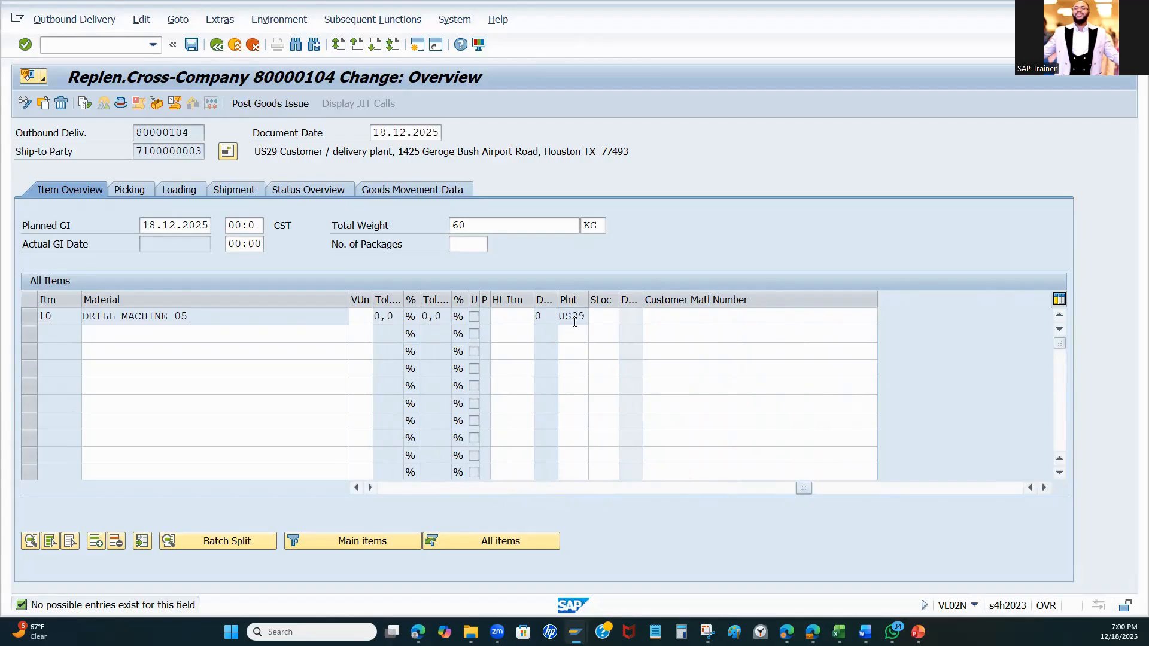
{"action": "left_click_drag", "start_coordinate": [588, 300], "coordinate": [615, 299]}
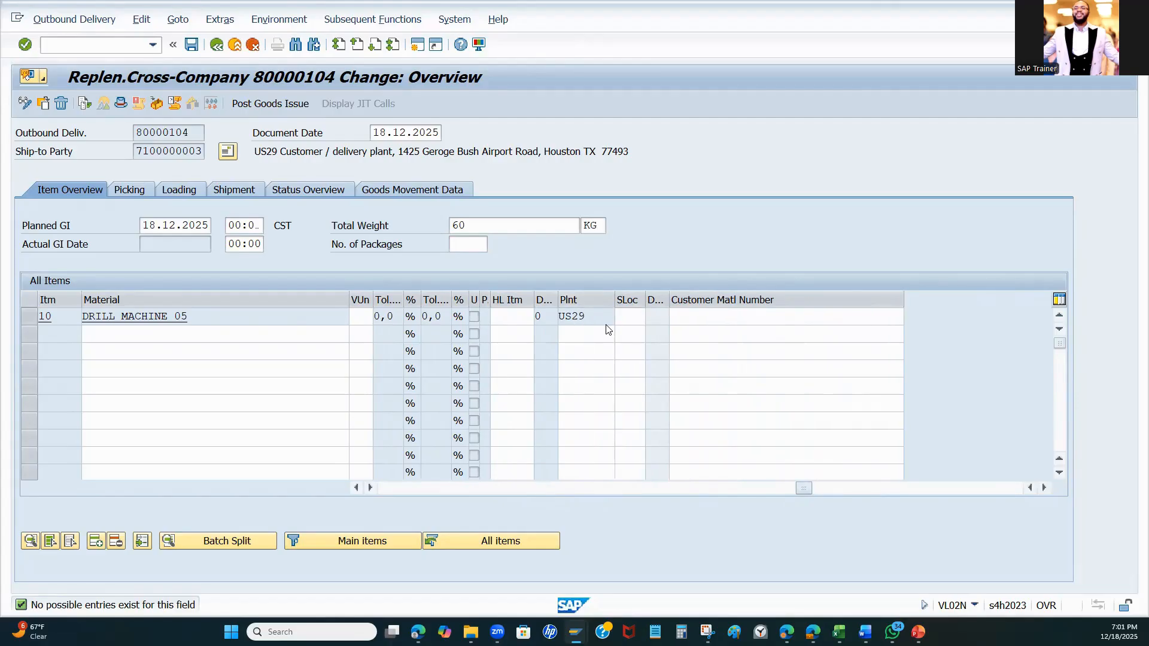
{"action": "double_click", "coordinate": [599, 317]}
Reduce the delivery and purchase order windows so that both documents stand side by side
{"action": "double_click", "coordinate": [764, 23]}
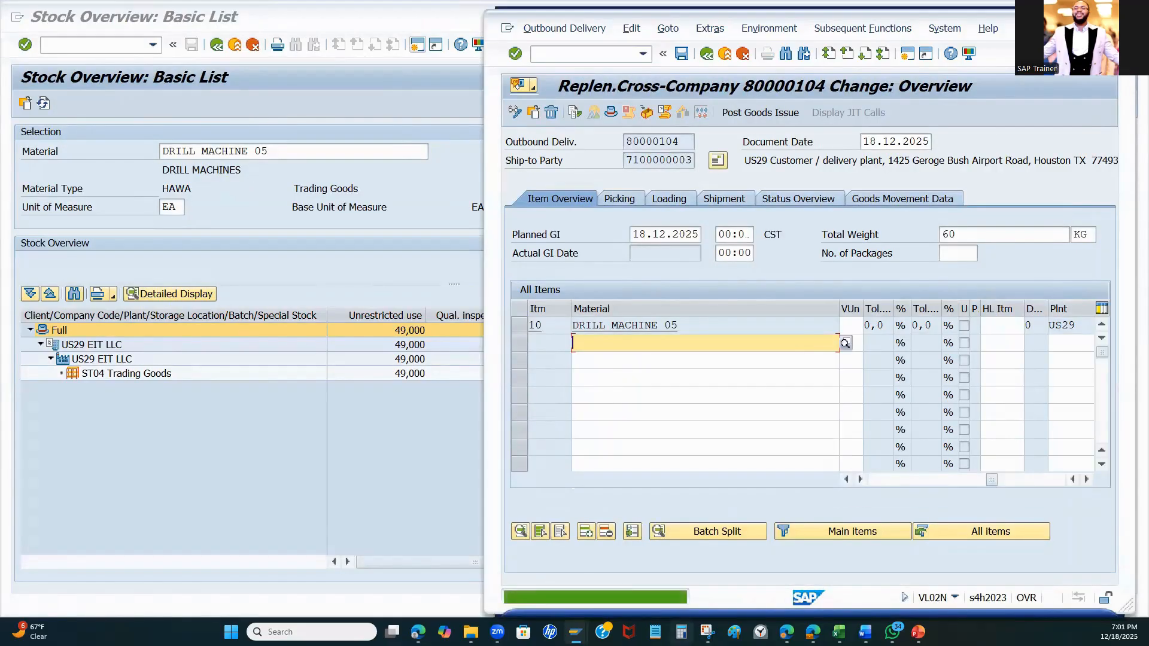
{"action": "mouse_move", "coordinate": [575, 631]}
{"action": "left_click", "coordinate": [566, 577]}
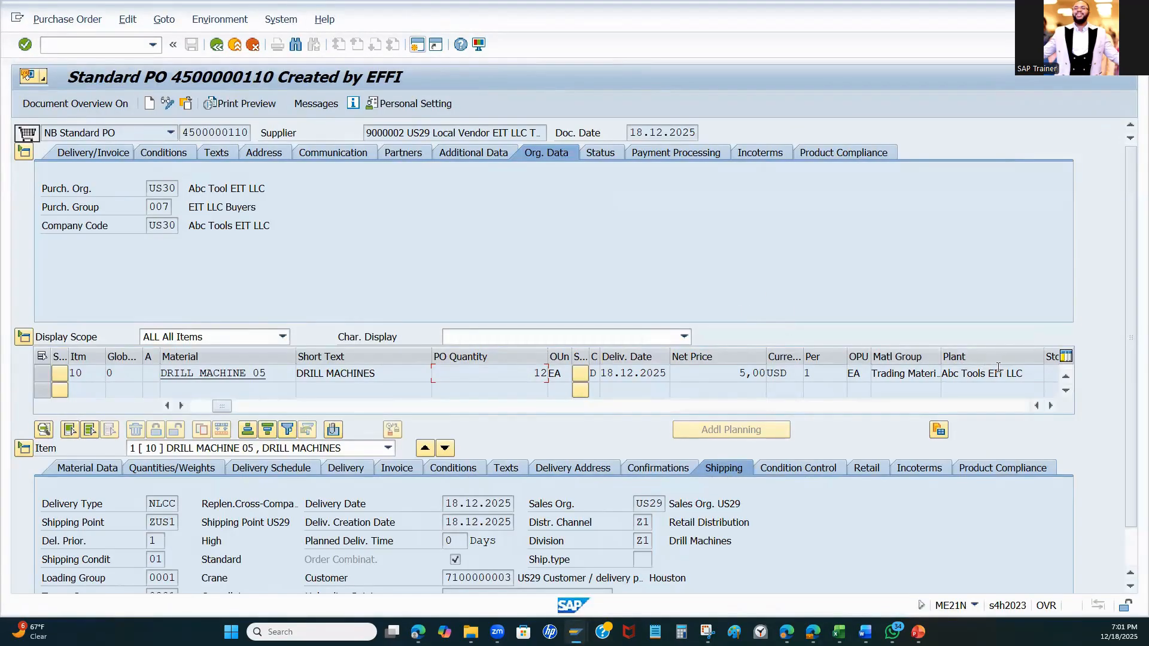
{"action": "left_click", "coordinate": [1094, 7]}
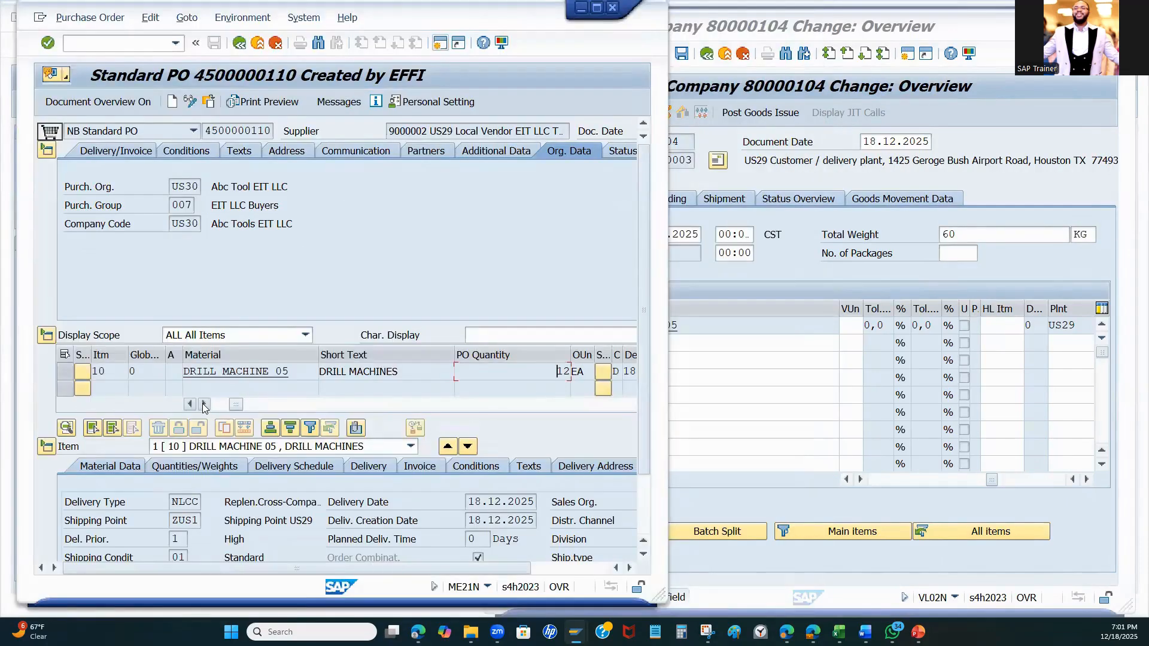
Examine the purchase order item's plant, delivery settings and delivery address
{"action": "left_click", "coordinate": [204, 404]}
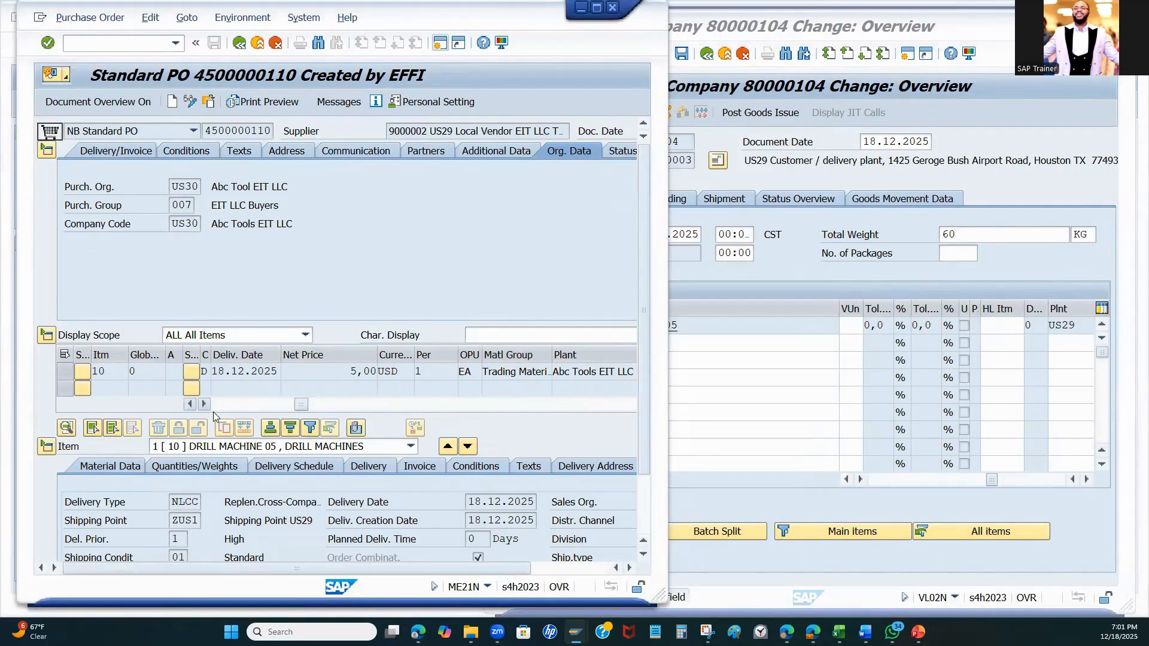
{"action": "left_click", "coordinate": [204, 405]}
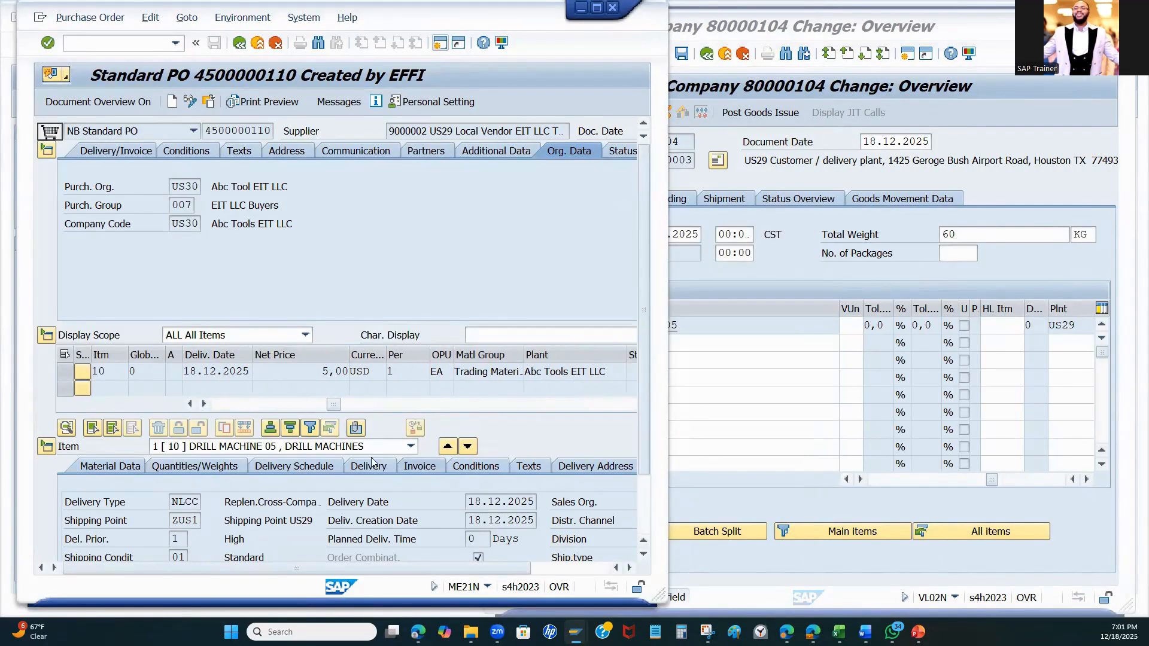
{"action": "left_click", "coordinate": [357, 467]}
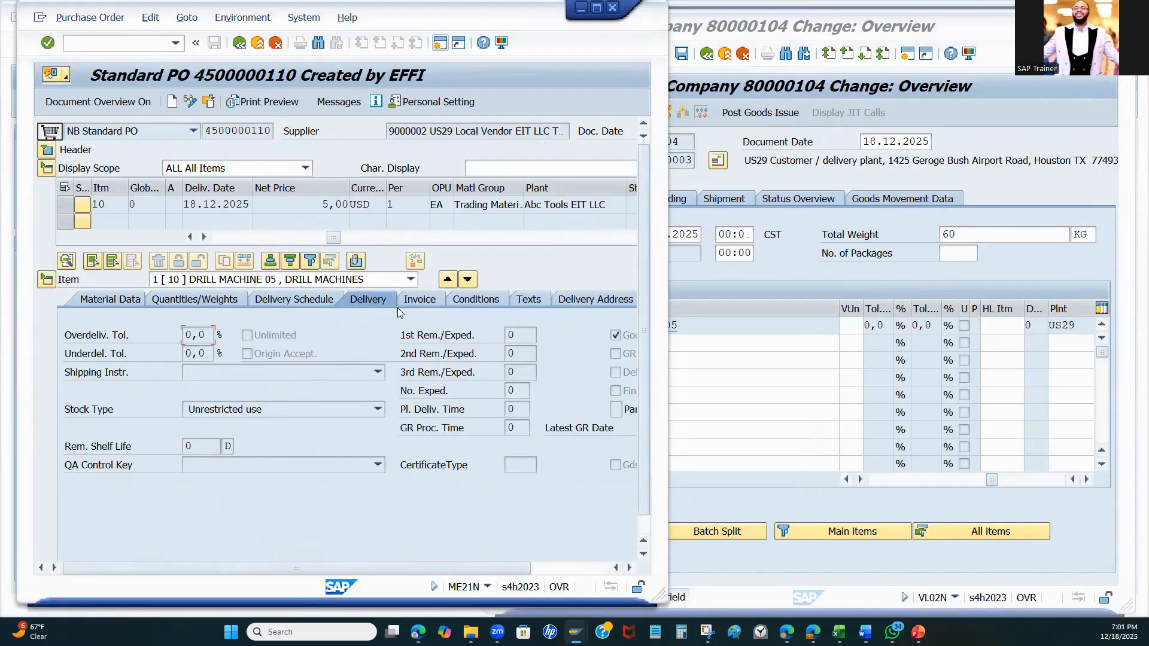
{"action": "left_click", "coordinate": [595, 299]}
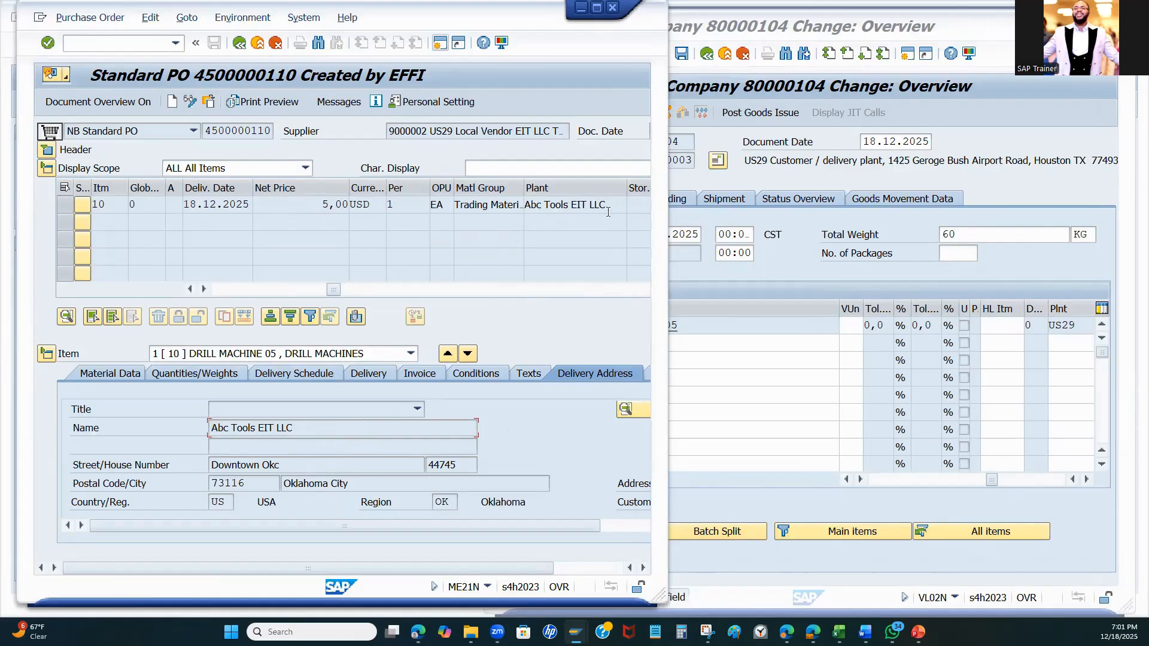
List the plants available for the purchase order item and highlight plant US30
{"action": "left_click", "coordinate": [608, 212]}
{"action": "left_click", "coordinate": [632, 208]}
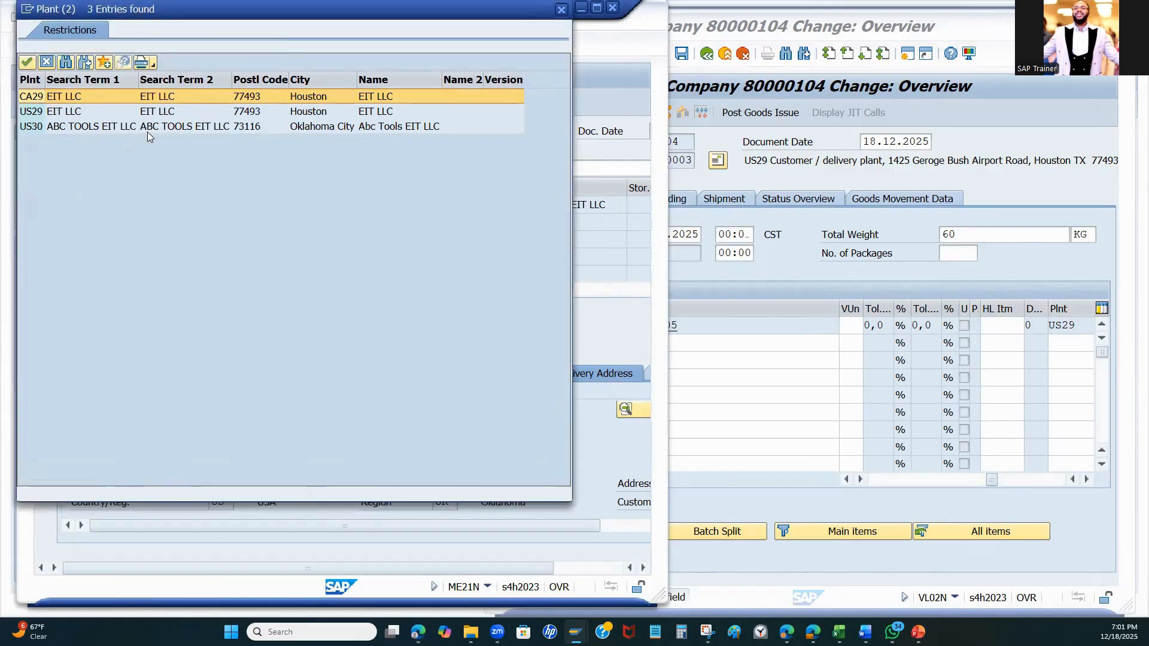
{"action": "left_click", "coordinate": [31, 129]}
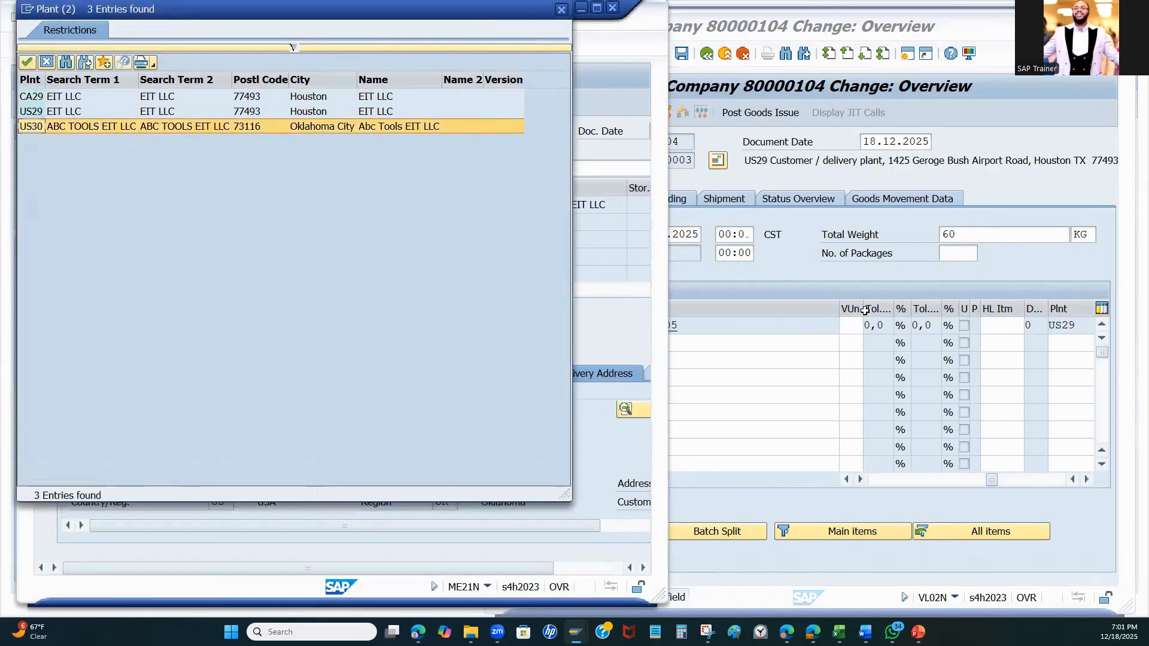
Compare the delivery item's plant and material with the purchase order's plant entry, and close the plant list
{"action": "left_click", "coordinate": [871, 286]}
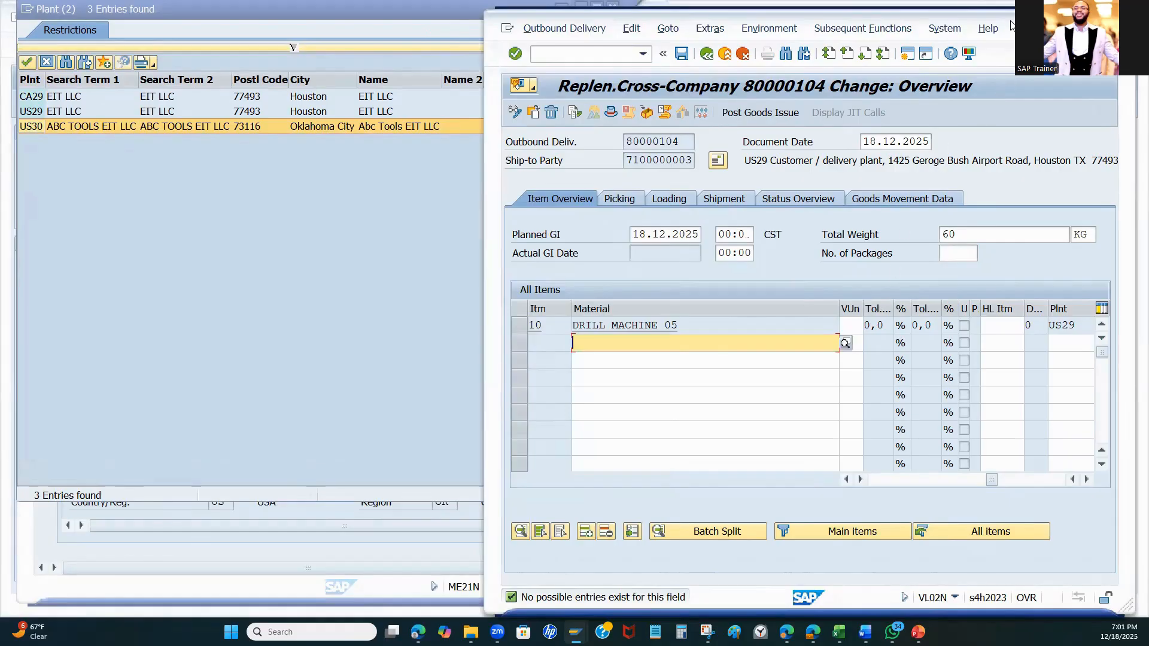
{"action": "left_click_drag", "start_coordinate": [1011, 26], "coordinate": [1022, 23]}
{"action": "left_click", "coordinate": [1086, 323]}
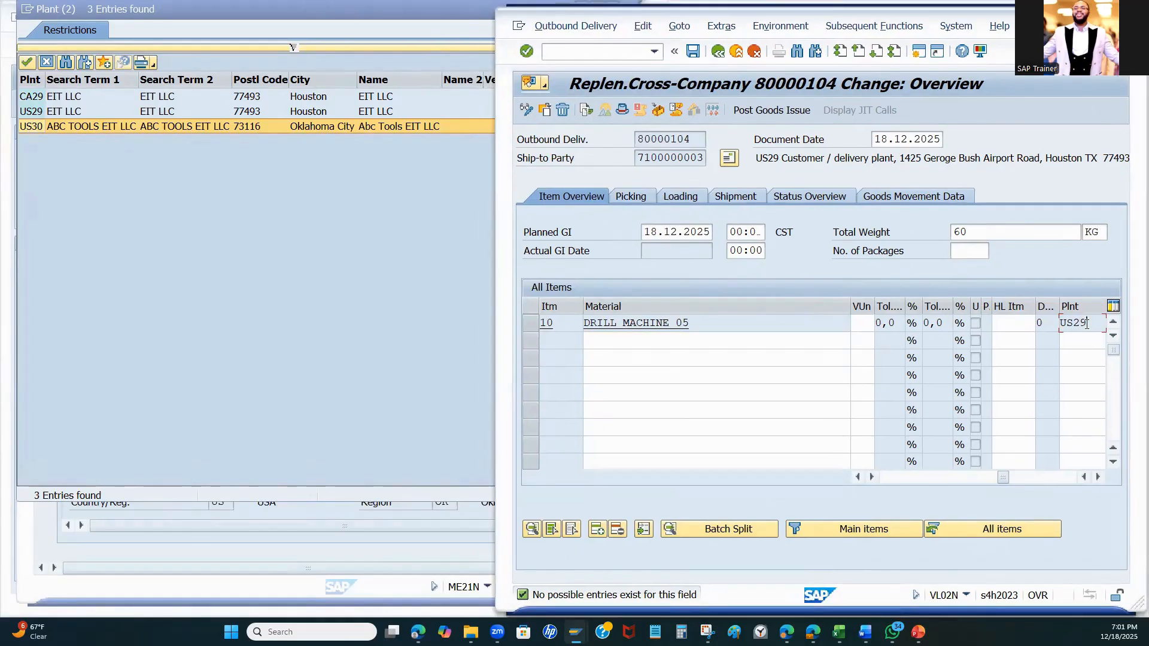
{"action": "left_click_drag", "start_coordinate": [1086, 323], "coordinate": [1031, 320]}
{"action": "left_click_drag", "start_coordinate": [705, 321], "coordinate": [522, 316]}
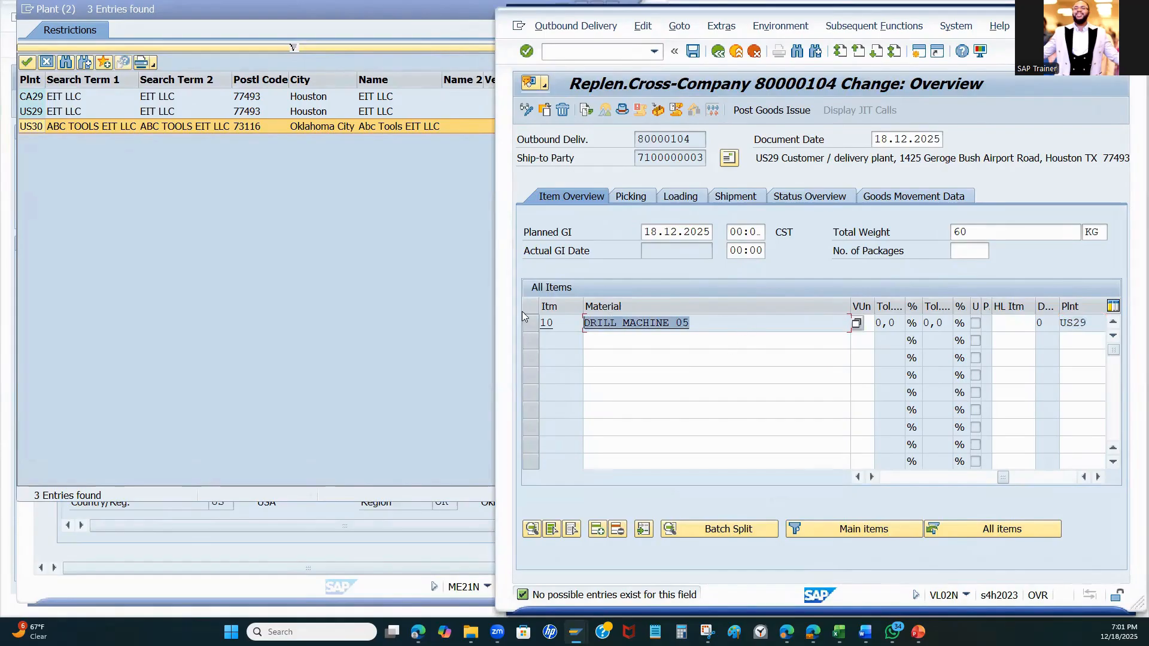
{"action": "left_click", "coordinate": [292, 236]}
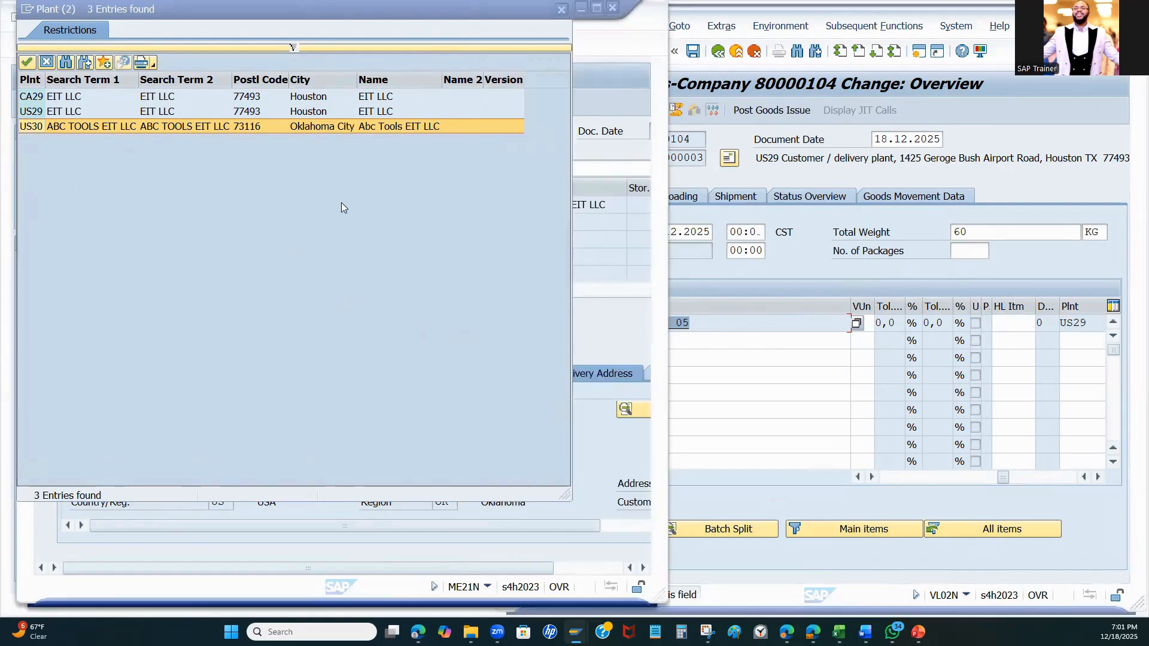
{"action": "left_click", "coordinate": [556, 14]}
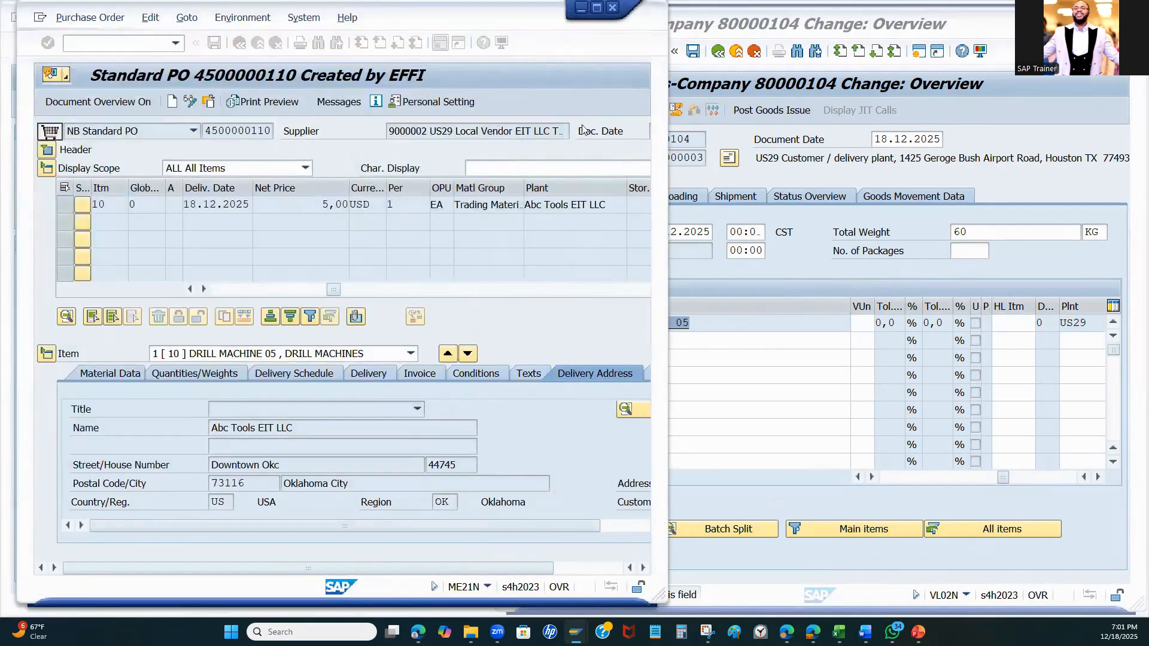
{"action": "left_click_drag", "start_coordinate": [537, 30], "coordinate": [520, 34]}
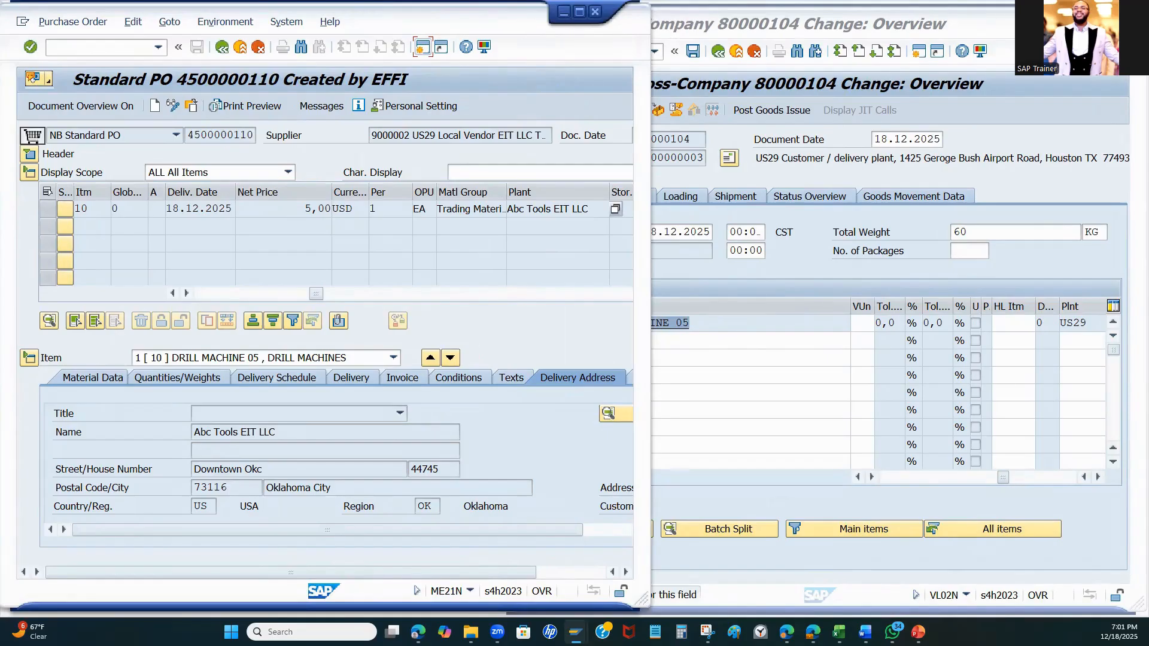
Maximise the delivery window, review the remaining item columns and display the delivery's picking data
{"action": "left_click", "coordinate": [1075, 16]}
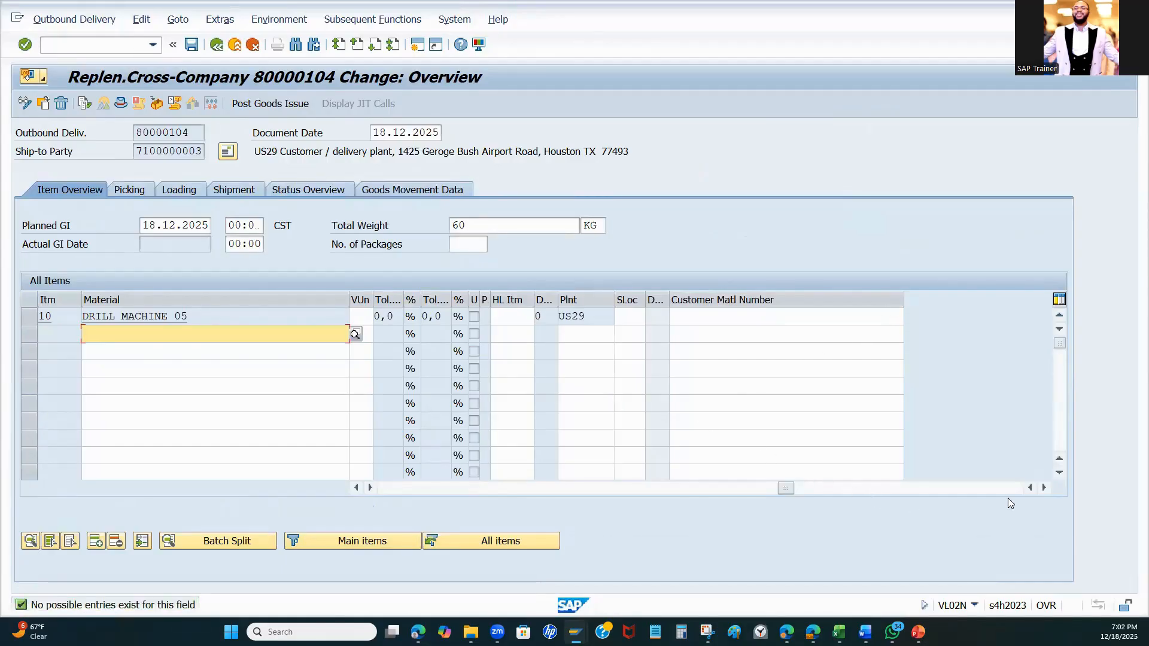
{"action": "left_click", "coordinate": [1044, 488]}
{"action": "left_click", "coordinate": [1044, 488]}
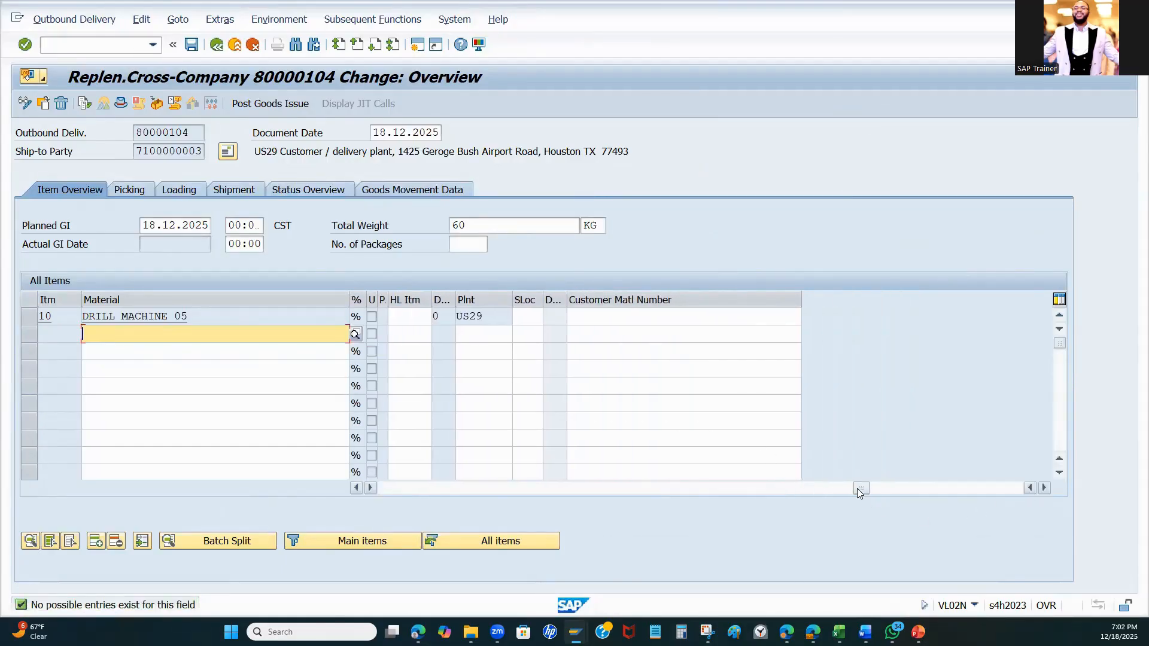
{"action": "left_click_drag", "start_coordinate": [860, 488], "coordinate": [384, 474]}
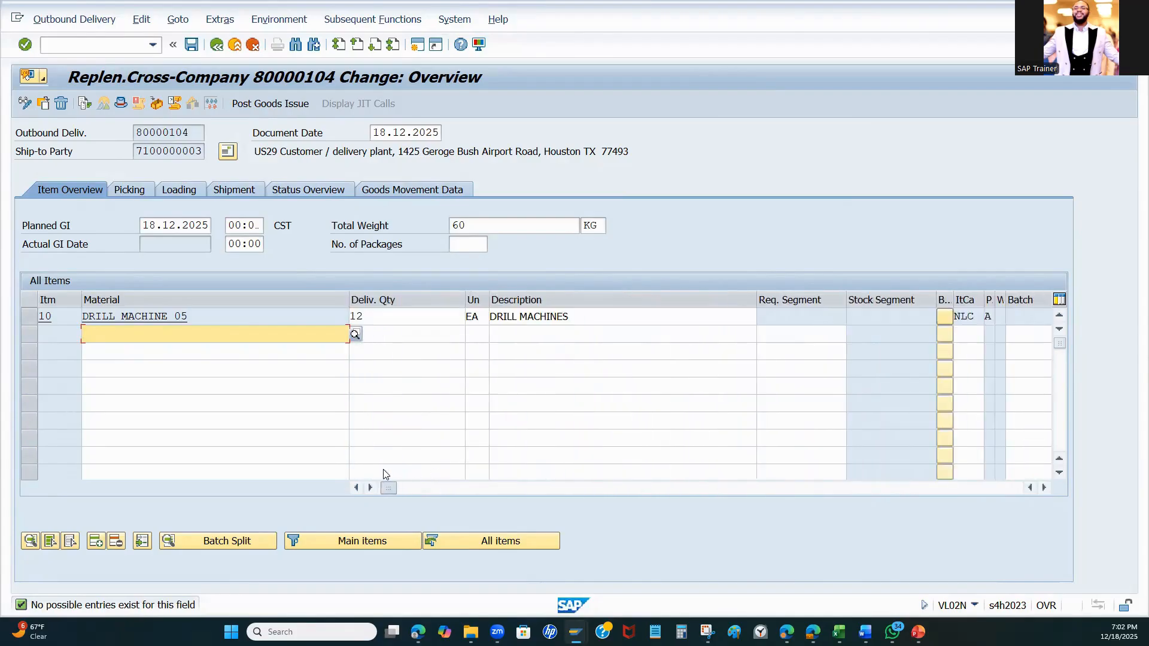
{"action": "left_click", "coordinate": [134, 187]}
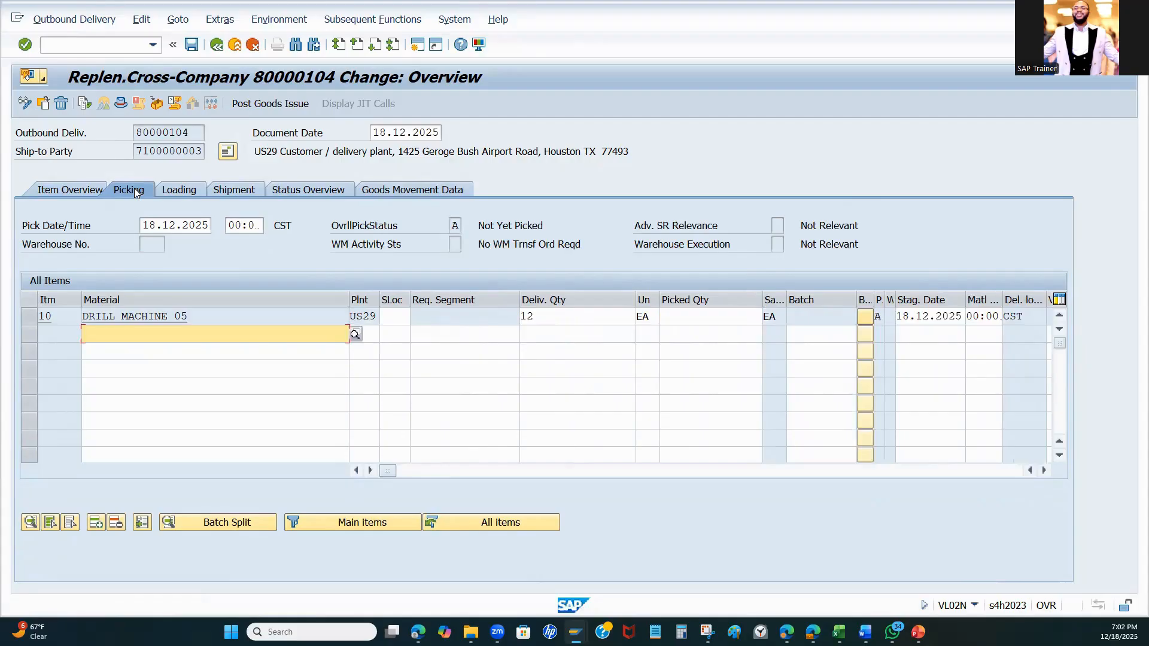
Highlight the plant of the drill machine delivery item and widen the storage location column
{"action": "double_click", "coordinate": [372, 316]}
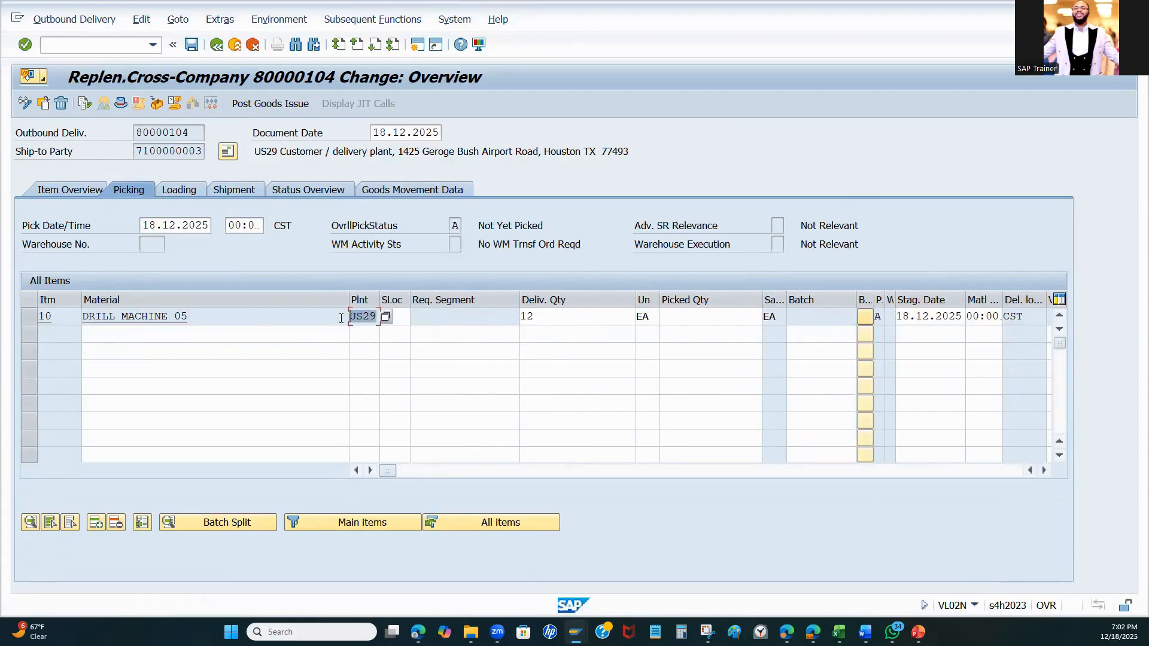
{"action": "key", "text": "Tab"}
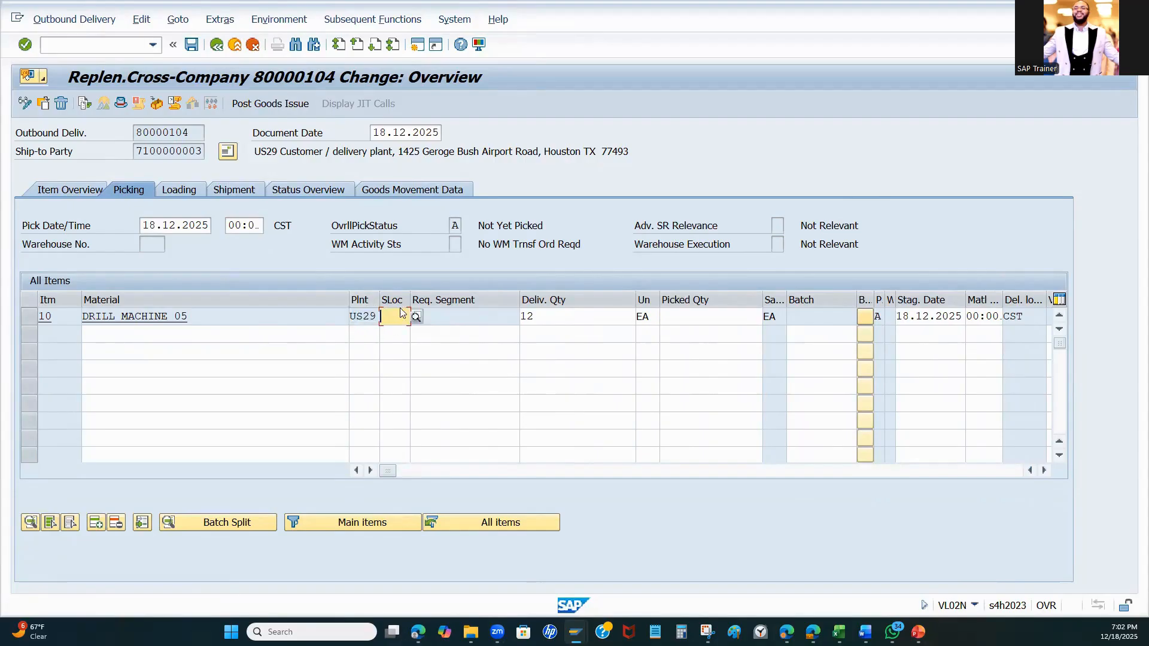
{"action": "left_click_drag", "start_coordinate": [411, 299], "coordinate": [417, 299]}
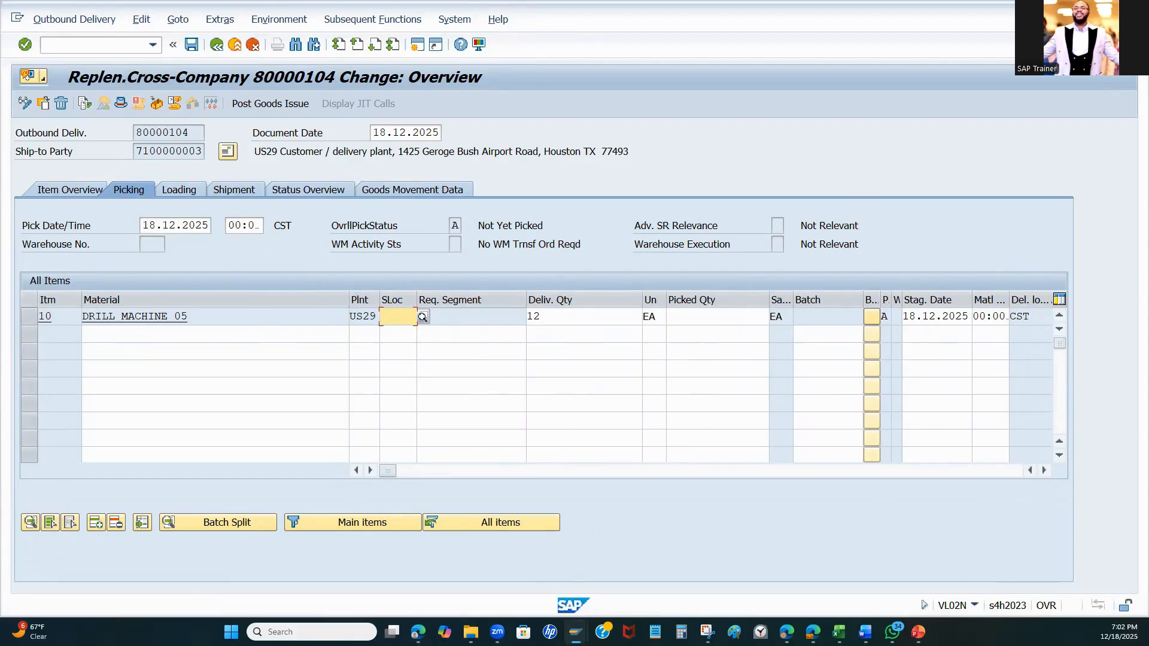
Switch to the stock overview and run it again for material DRILL MACHINE 05 in plant US29
{"action": "mouse_move", "coordinate": [576, 632]}
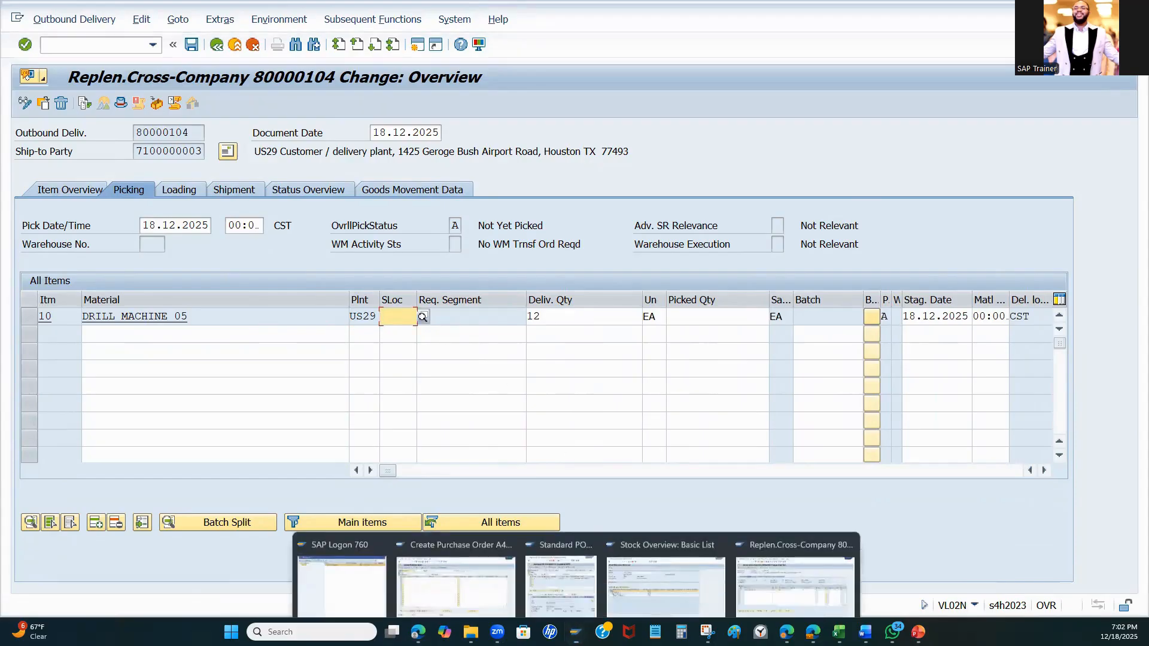
{"action": "left_click", "coordinate": [647, 564]}
{"action": "left_click", "coordinate": [216, 45]}
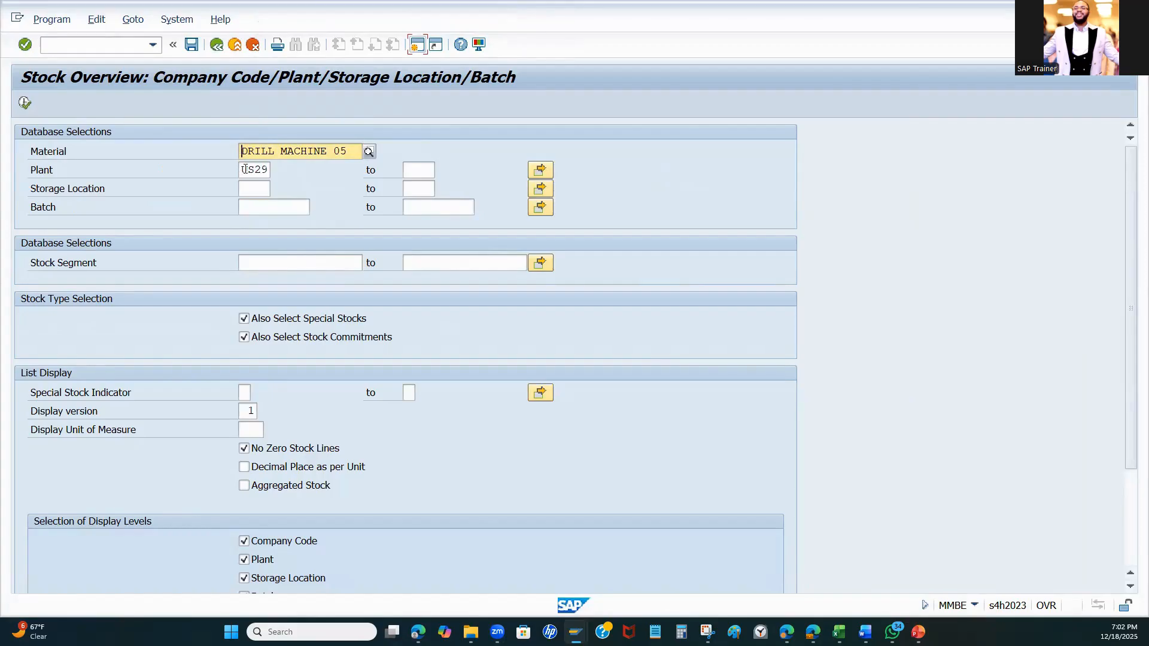
{"action": "left_click_drag", "start_coordinate": [348, 152], "coordinate": [241, 174]}
{"action": "double_click", "coordinate": [244, 170]}
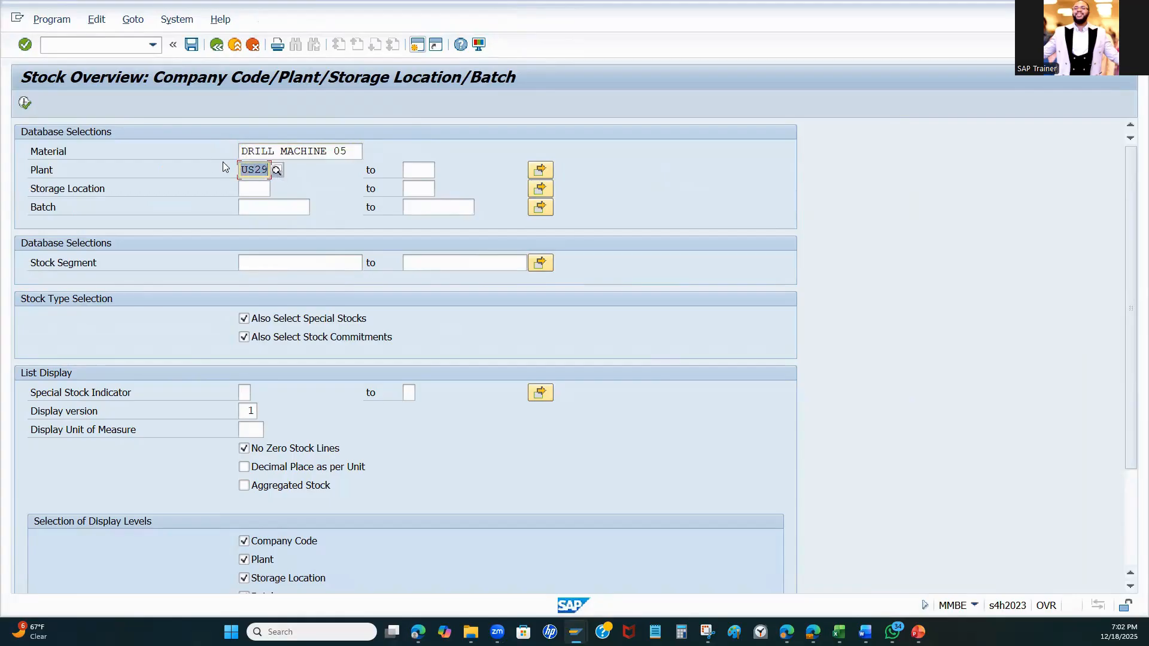
{"action": "left_click", "coordinate": [25, 103]}
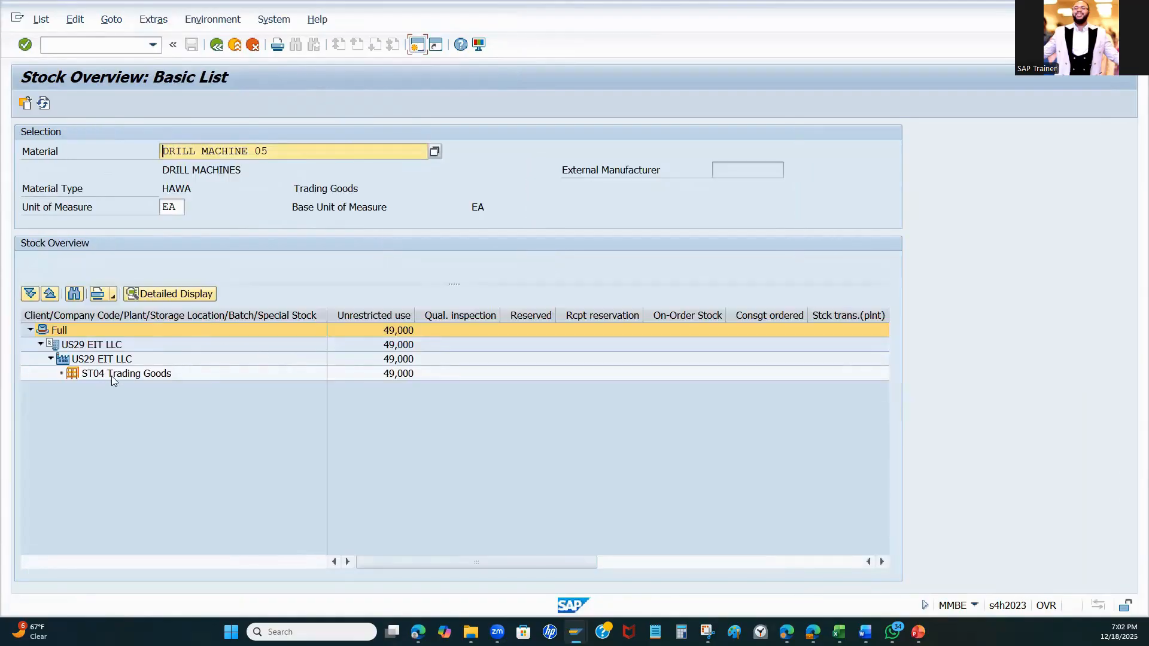
Examine the ST04 Trading Goods stock row, the material and its unit of measure
{"action": "left_click", "coordinate": [133, 377]}
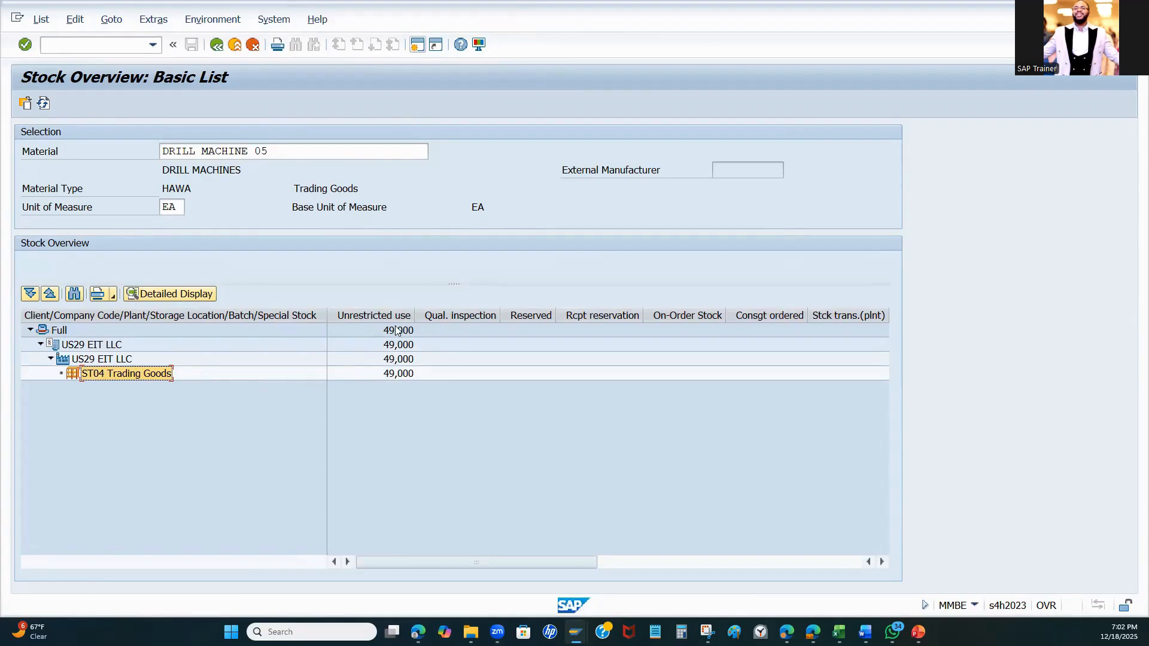
{"action": "left_click_drag", "start_coordinate": [276, 152], "coordinate": [121, 155]}
{"action": "double_click", "coordinate": [176, 207]}
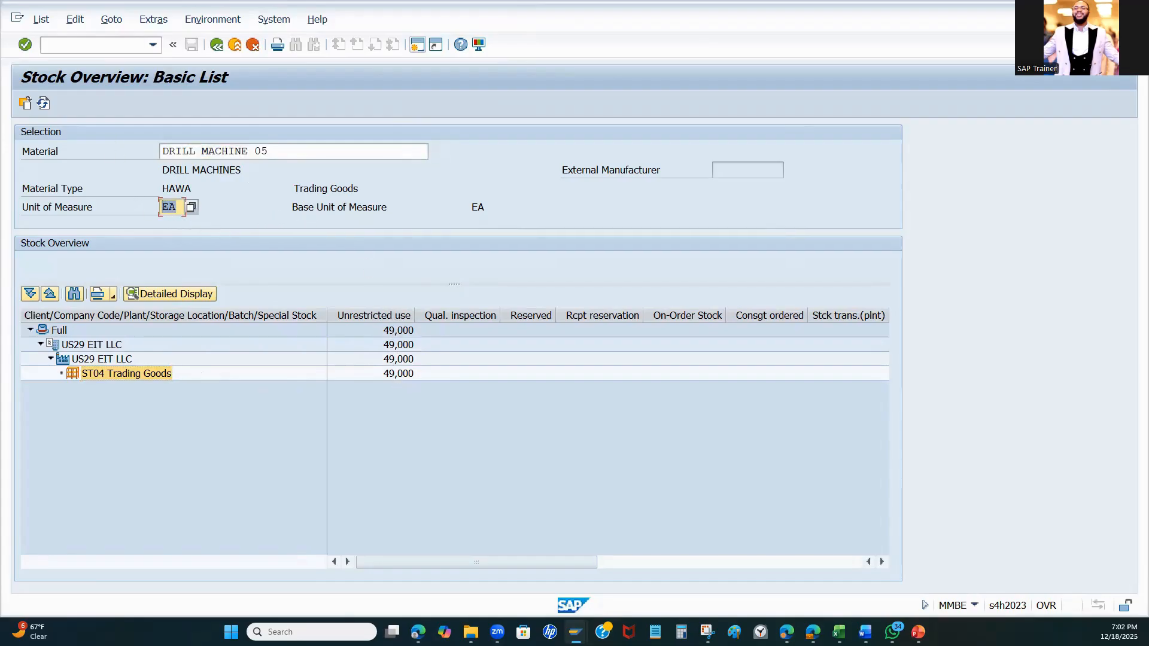
Compare the delivery item's quantity with the material's unrestricted stock in the stock overview, widening the unrestricted-use column
{"action": "left_click", "coordinate": [1062, 12]}
{"action": "left_click", "coordinate": [565, 318]}
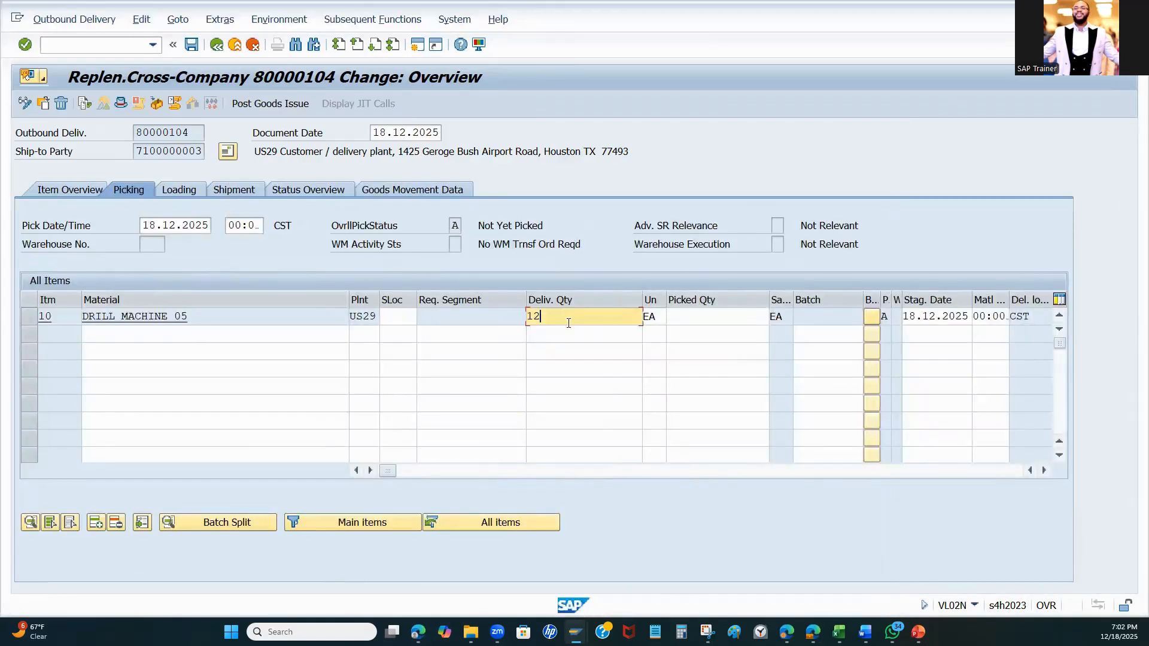
{"action": "double_click", "coordinate": [570, 321]}
{"action": "left_click", "coordinate": [575, 632]}
{"action": "left_click", "coordinate": [661, 575]}
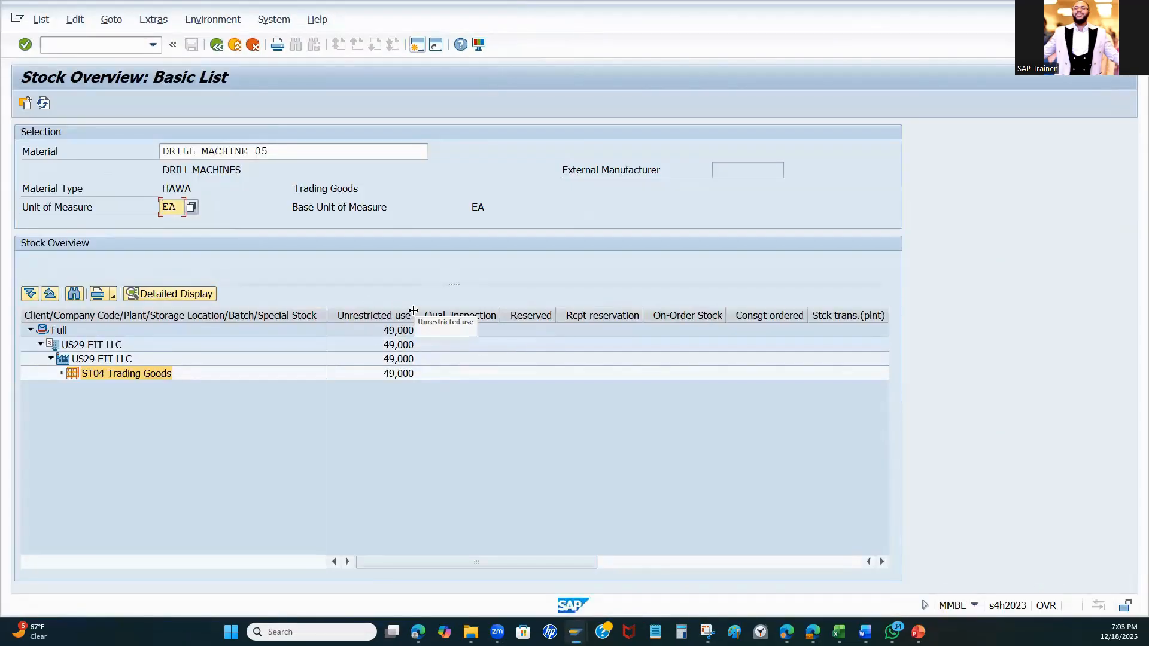
{"action": "left_click_drag", "start_coordinate": [410, 314], "coordinate": [422, 315]}
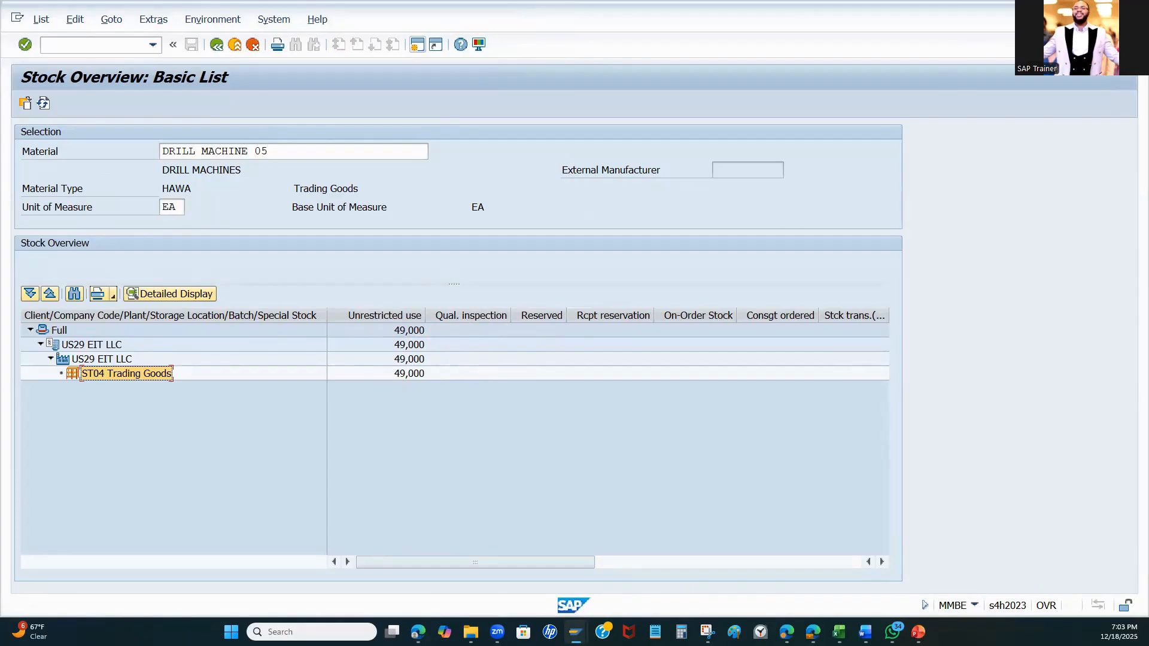
Return to the delivery and set the drill machine item's storage location to ST04
{"action": "key", "text": "alt+Tab"}
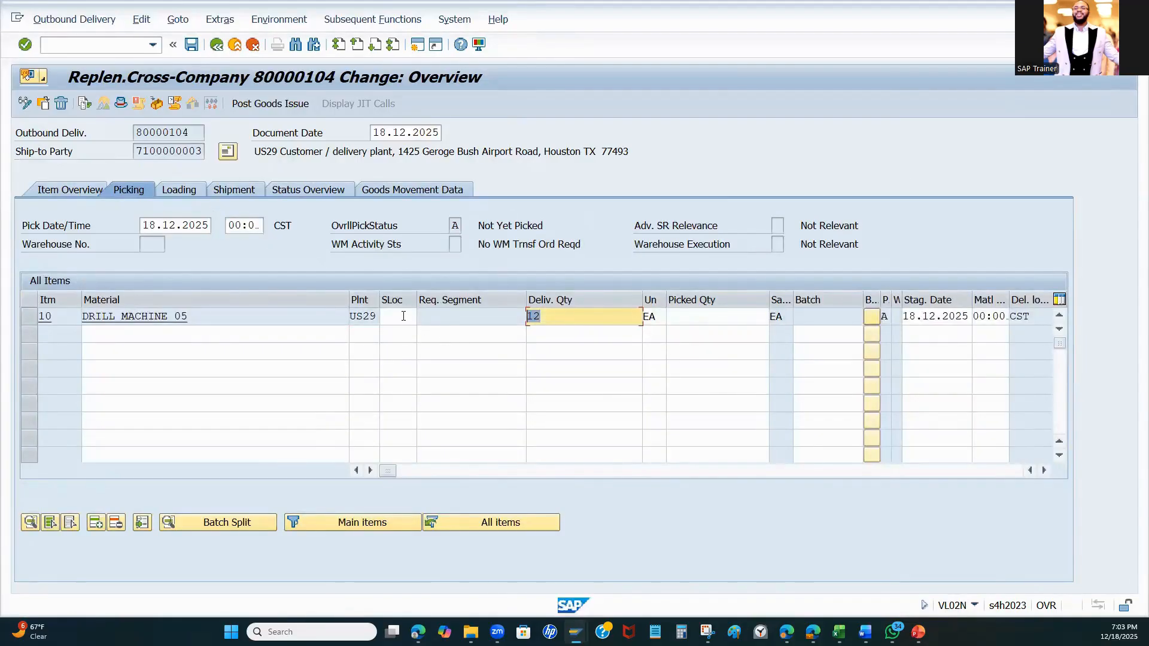
{"action": "left_click", "coordinate": [404, 315]}
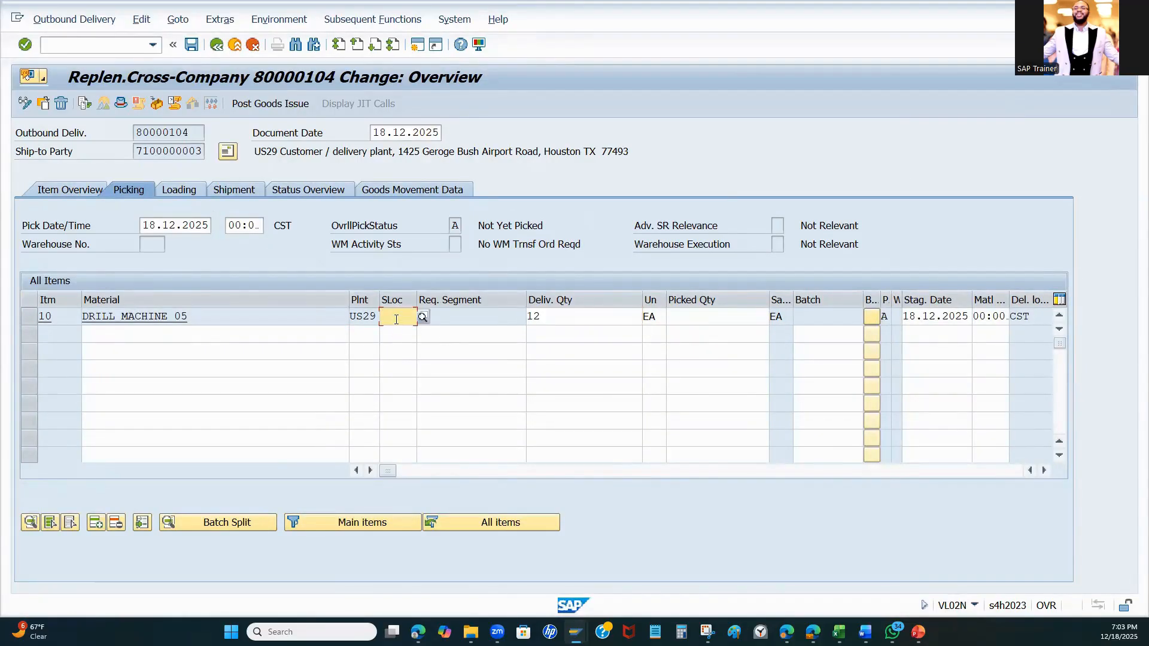
{"action": "type", "text": "st04"}
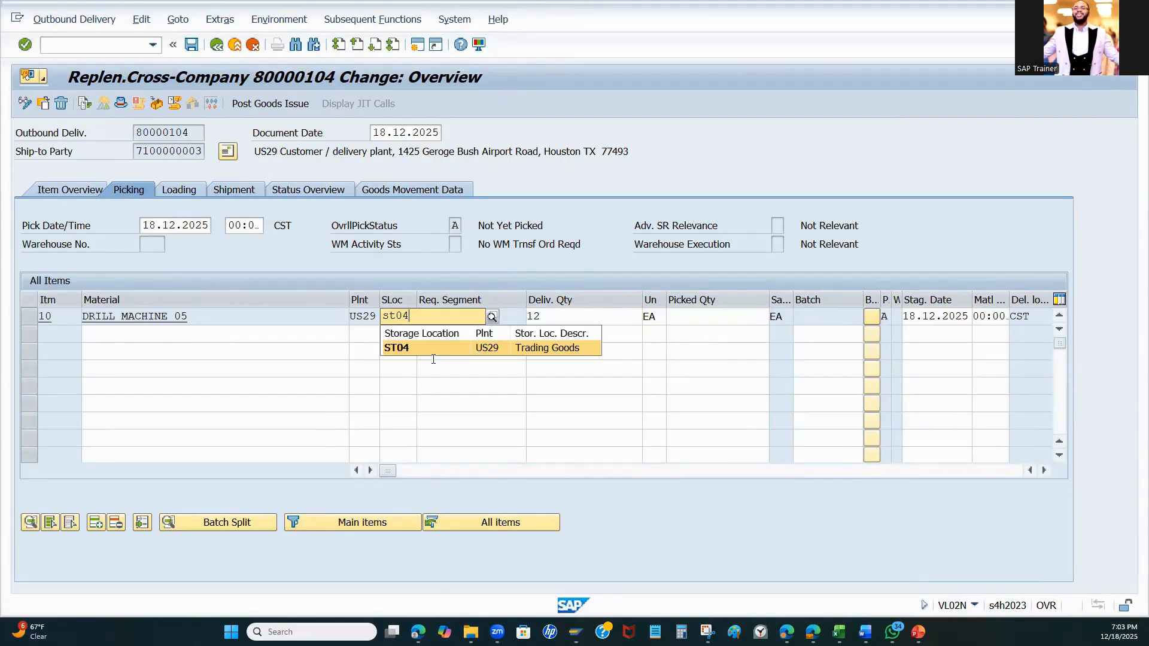
{"action": "left_click", "coordinate": [435, 352]}
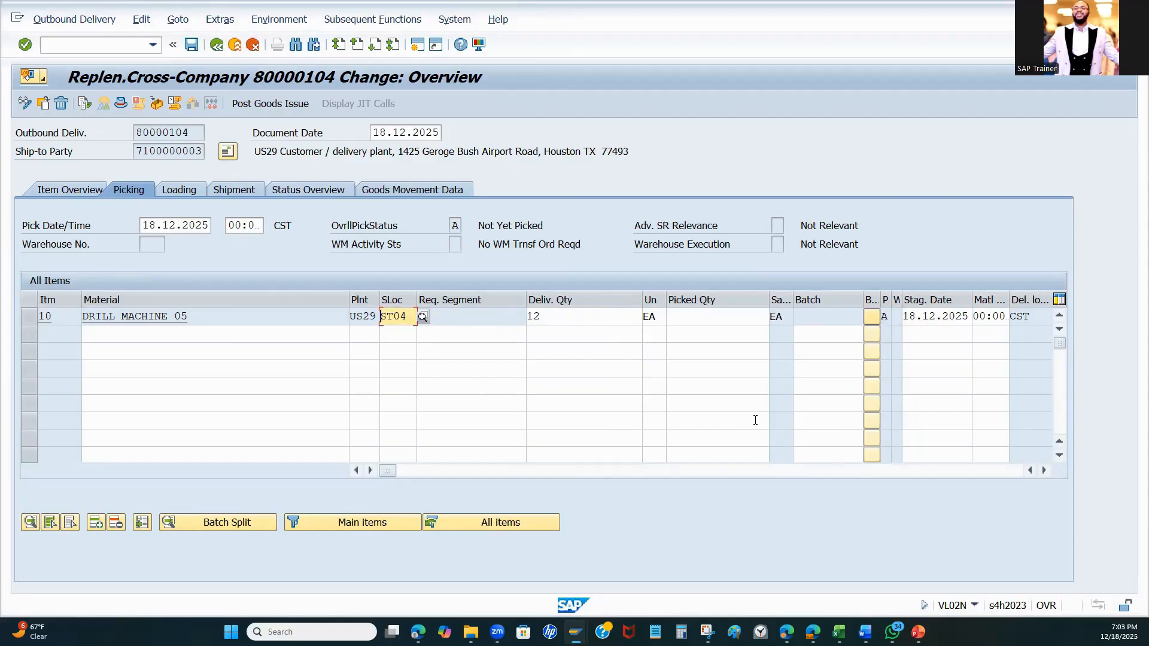
Check the item category and gross weight in the further picking columns, requesting possible entries, and return to the first columns
{"action": "left_click_drag", "start_coordinate": [395, 471], "coordinate": [715, 474]}
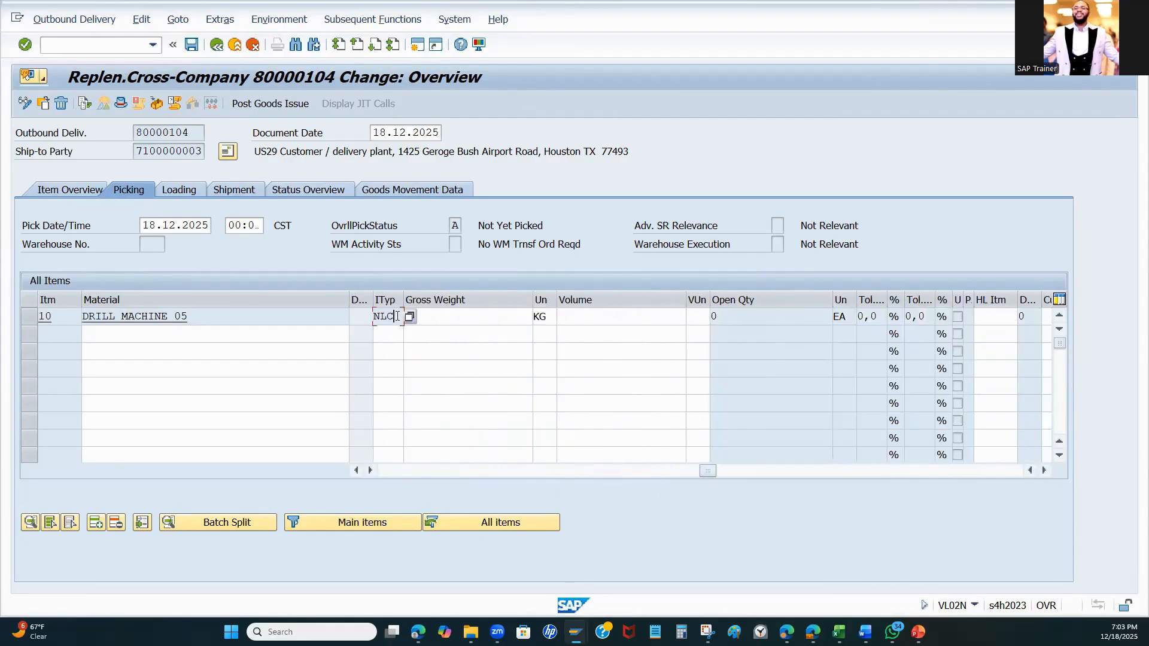
{"action": "left_click", "coordinate": [418, 317]}
{"action": "key", "text": "F4"}
{"action": "left_click_drag", "start_coordinate": [702, 470], "coordinate": [362, 503]}
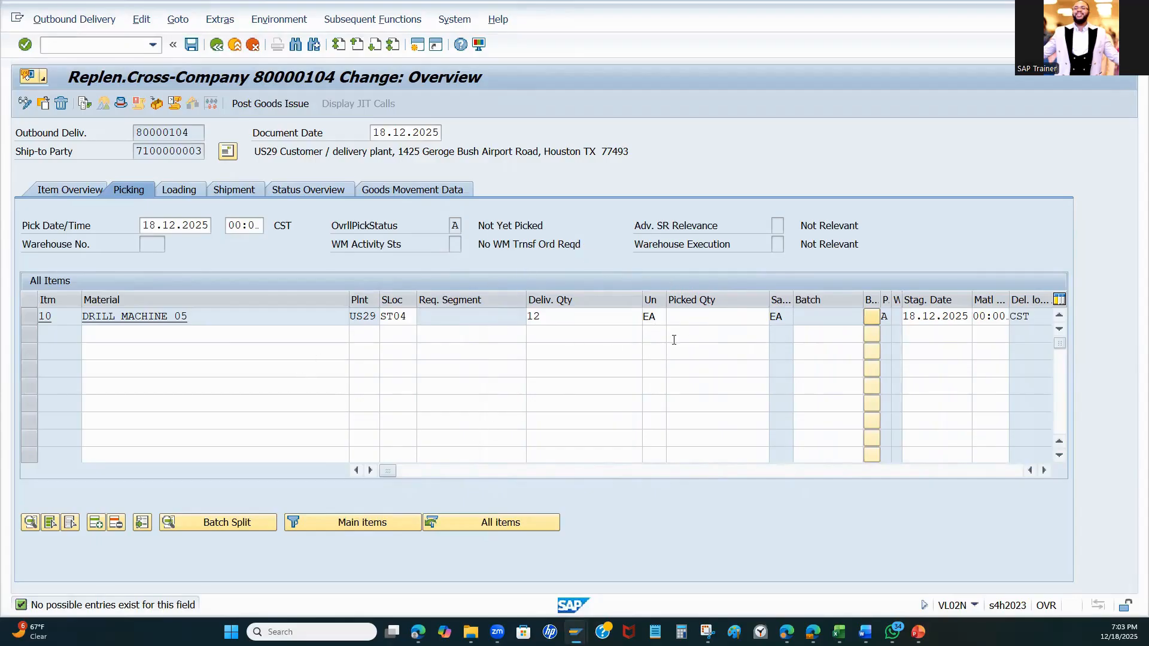
Set the drill machine item's picked quantity to 12 and check the overall picking status
{"action": "left_click", "coordinate": [693, 317]}
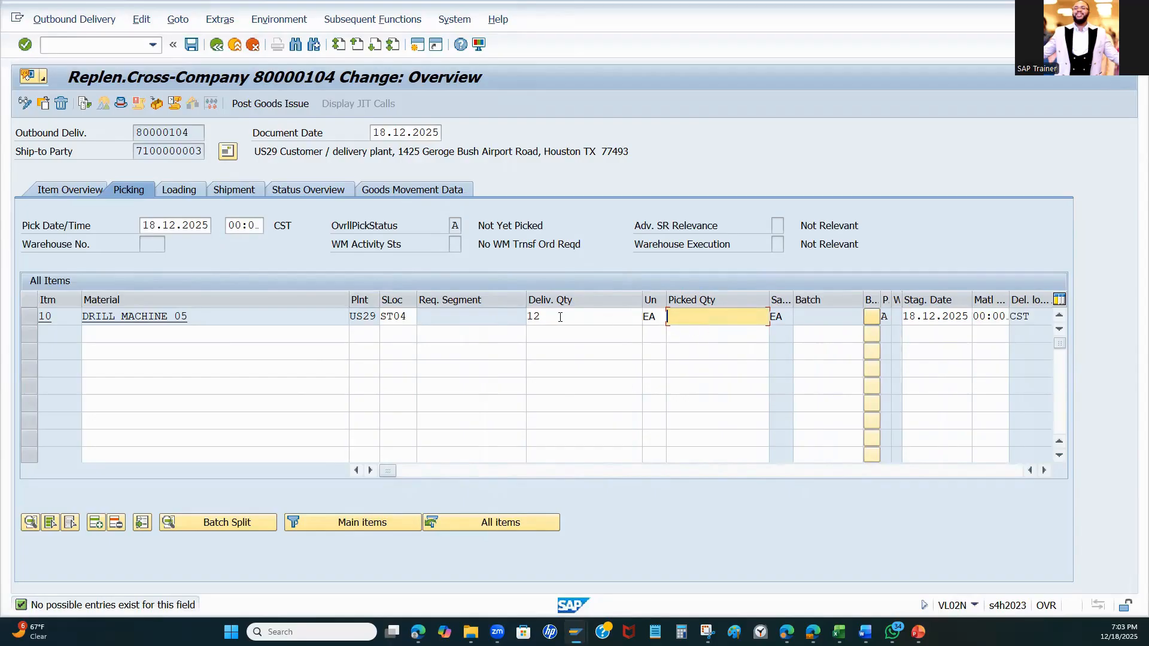
{"action": "type", "text": "12"}
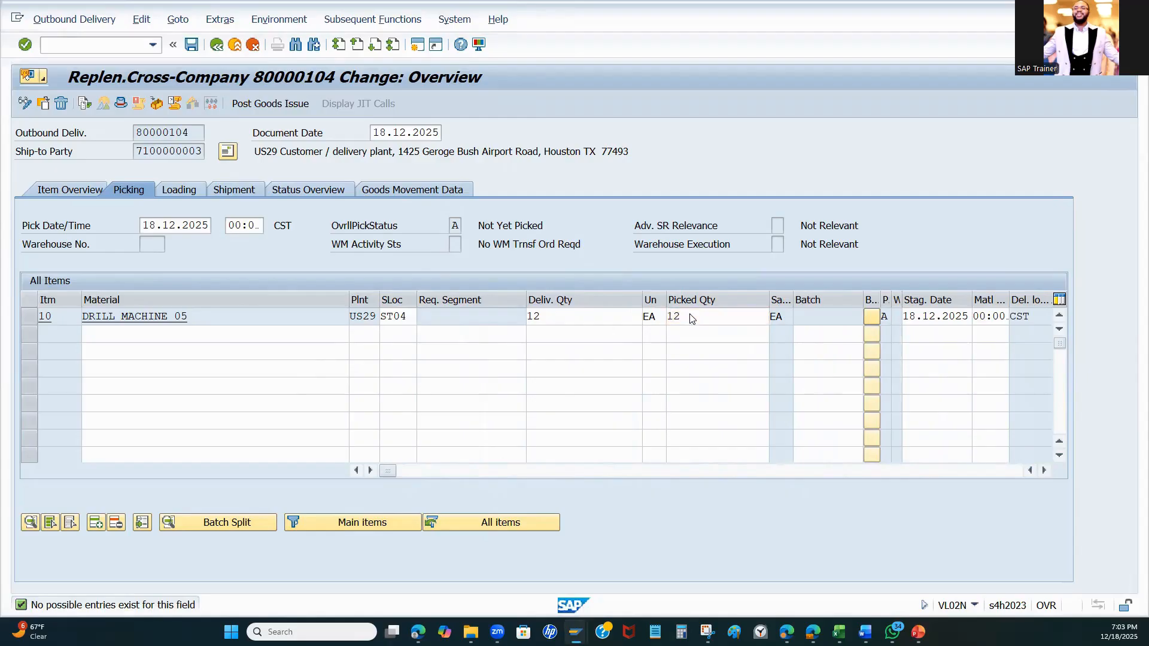
{"action": "key", "text": "Return"}
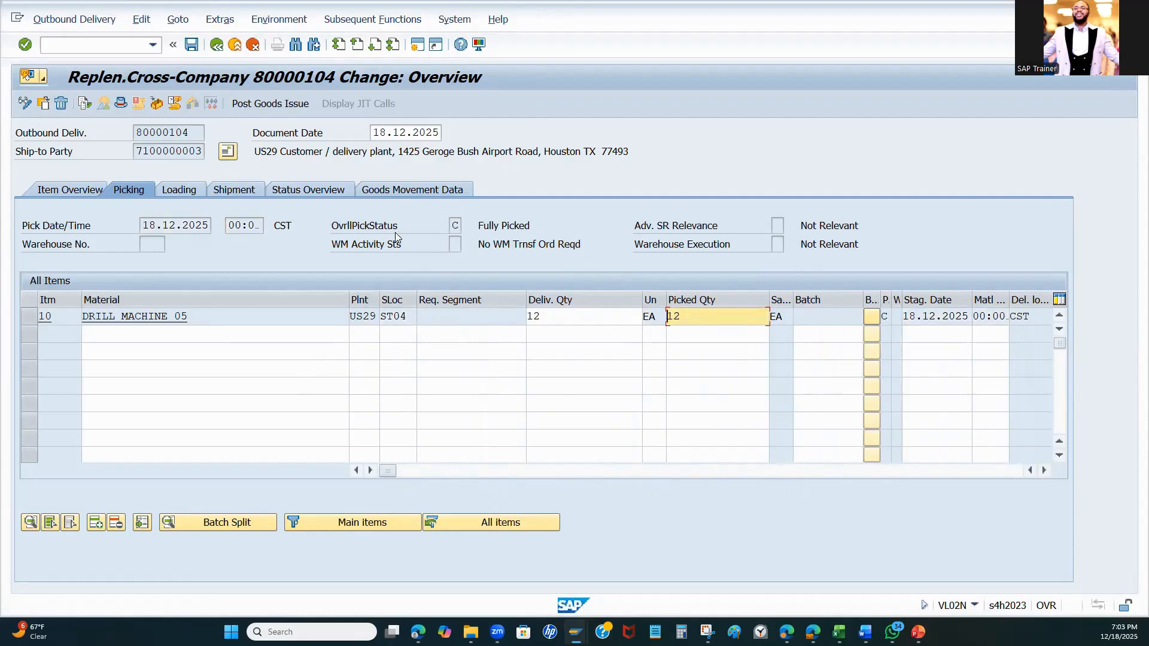
{"action": "left_click_drag", "start_coordinate": [478, 226], "coordinate": [530, 226]}
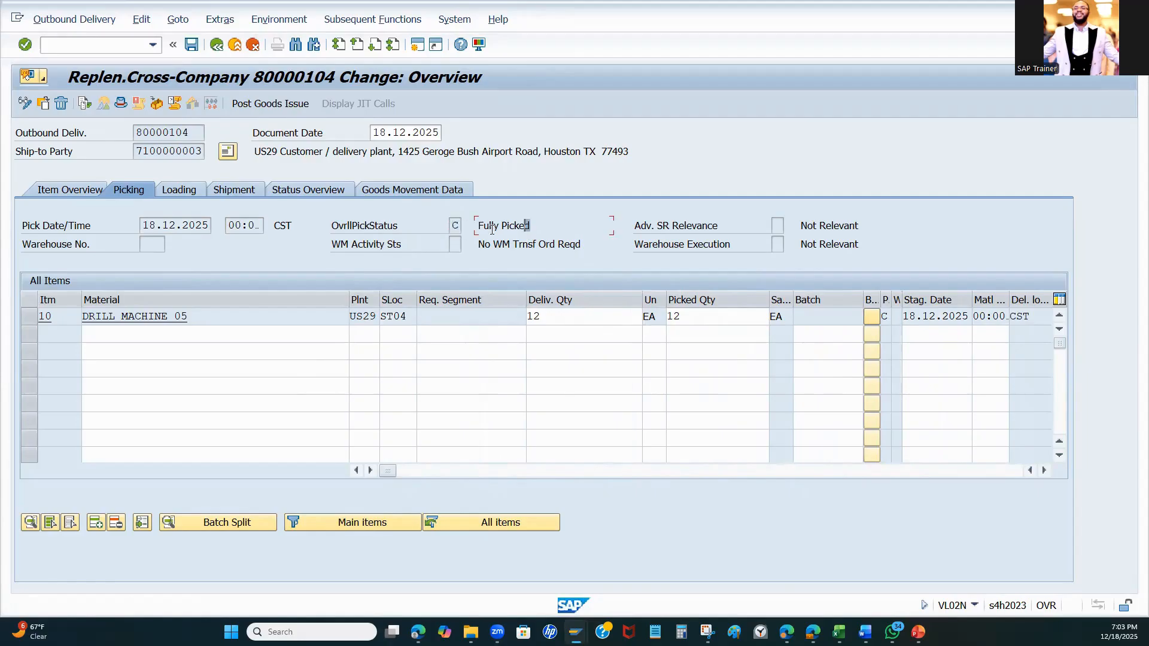
Try a picked quantity of 15 for the drill machine item, and restore the quantity to 12
{"action": "left_click", "coordinate": [694, 317]}
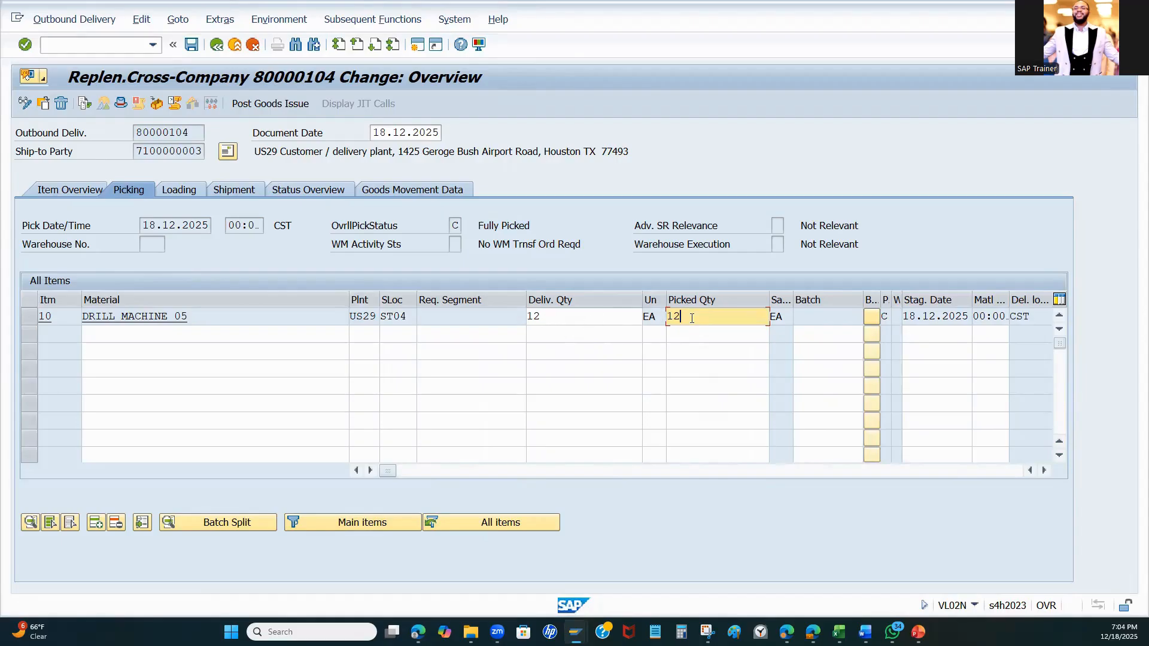
{"action": "left_click_drag", "start_coordinate": [706, 319], "coordinate": [638, 318]}
{"action": "type", "text": "15"}
{"action": "key", "text": "Return"}
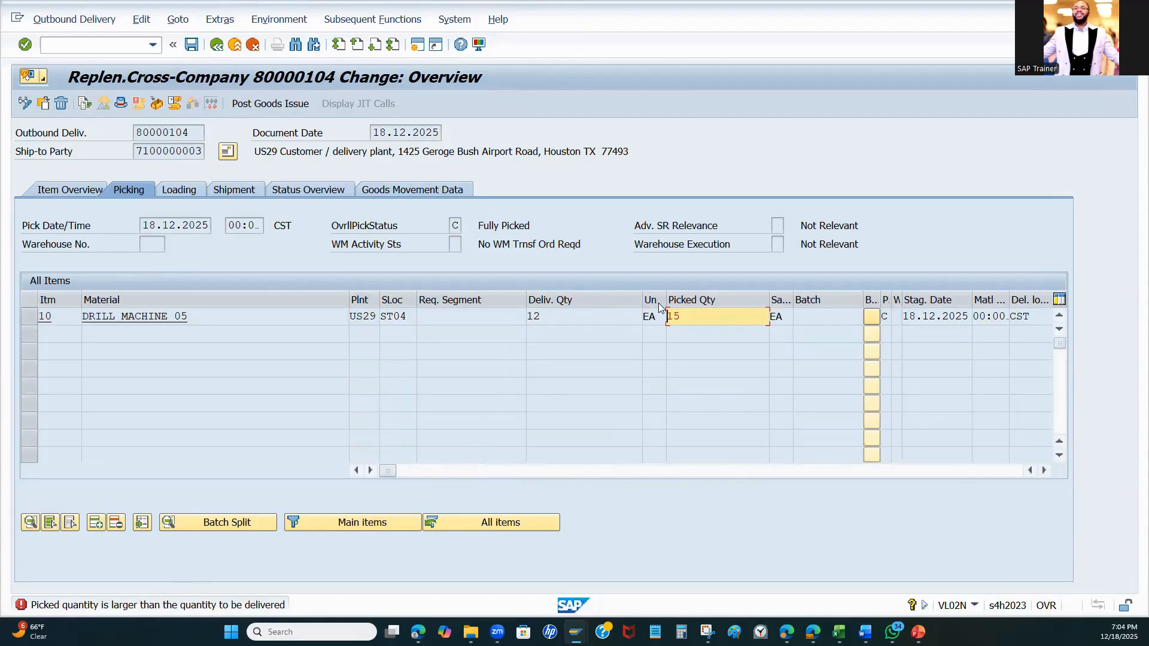
{"action": "double_click", "coordinate": [694, 316]}
{"action": "type", "text": "12"}
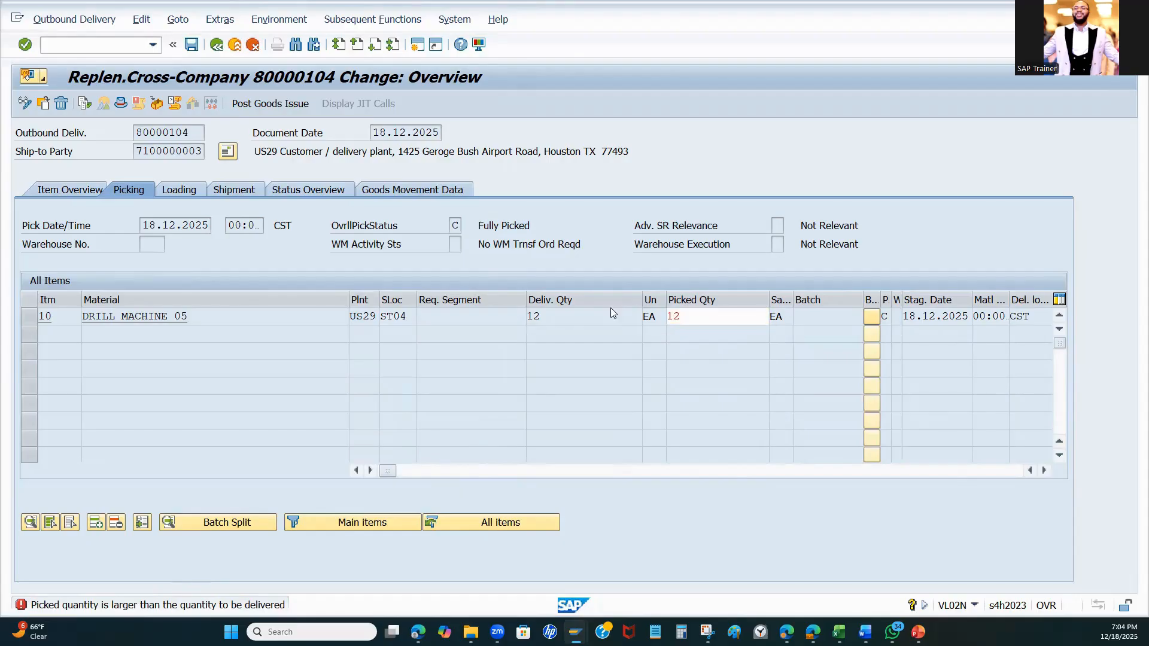
{"action": "key", "text": "Return"}
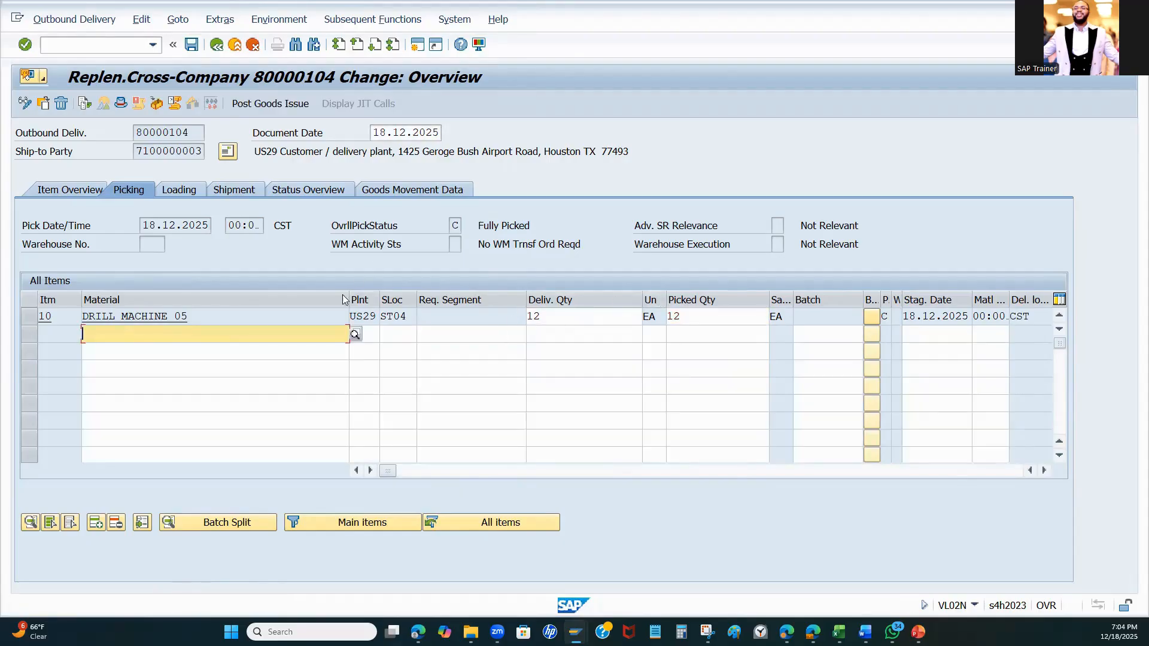
Review the delivery's loading and shipment data, and display its status overview
{"action": "left_click", "coordinate": [193, 191]}
{"action": "left_click", "coordinate": [238, 190]}
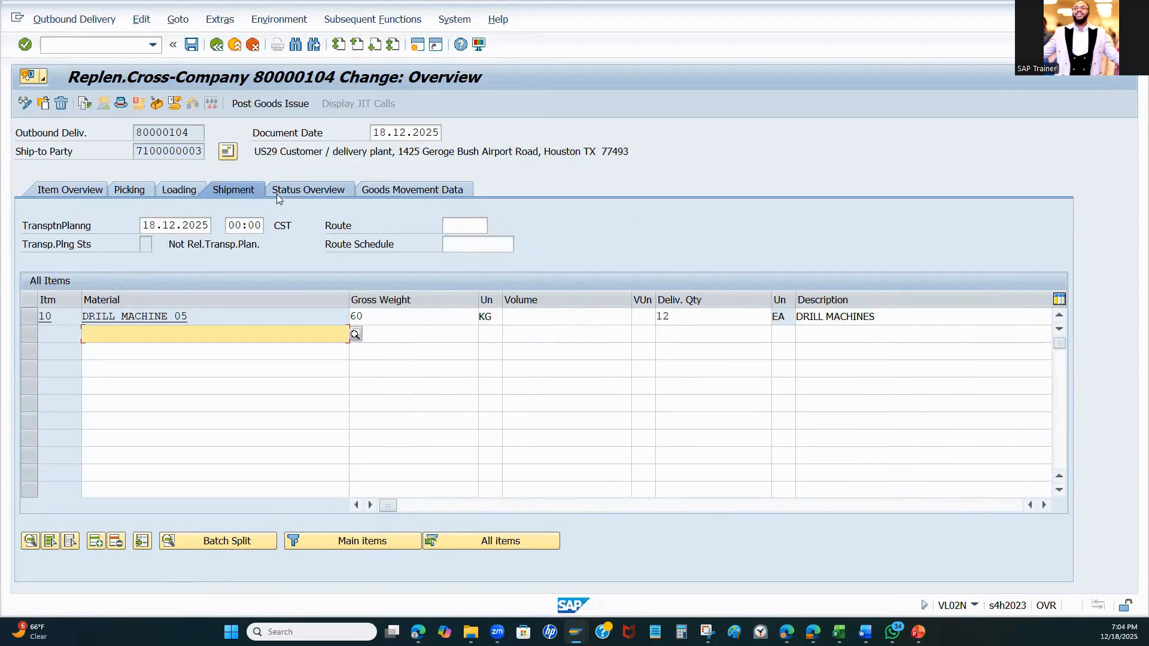
{"action": "left_click", "coordinate": [309, 191]}
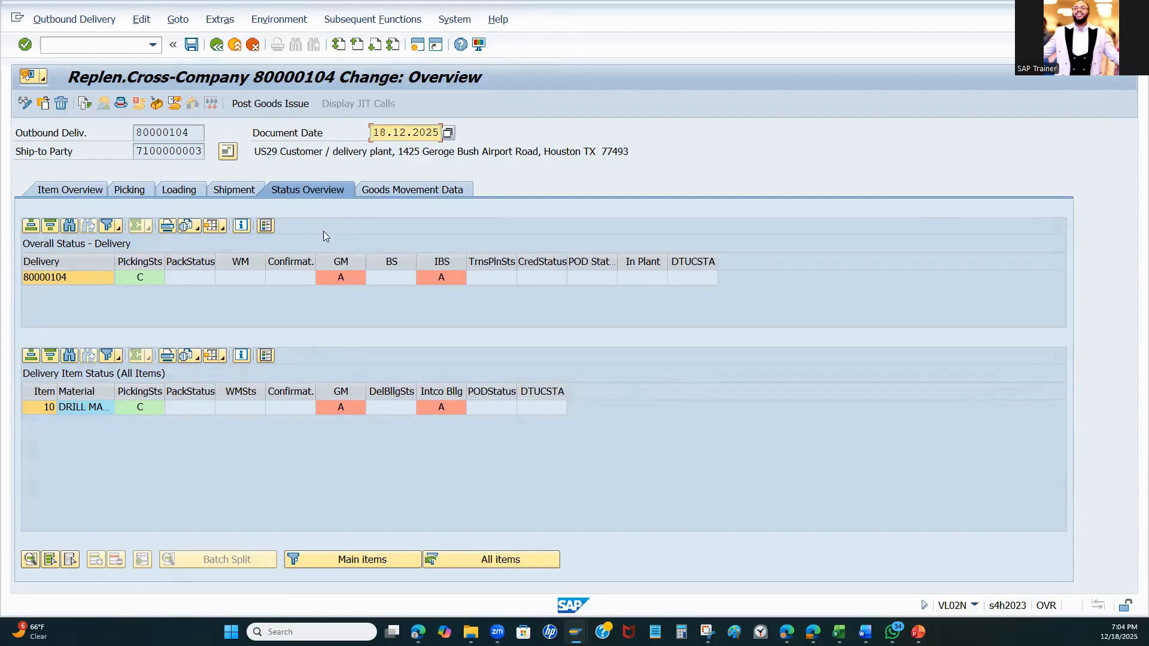
List the possible values for the delivery's picking status and goods movement status, closing each list after reading it
{"action": "left_click", "coordinate": [145, 277]}
{"action": "left_click", "coordinate": [159, 277]}
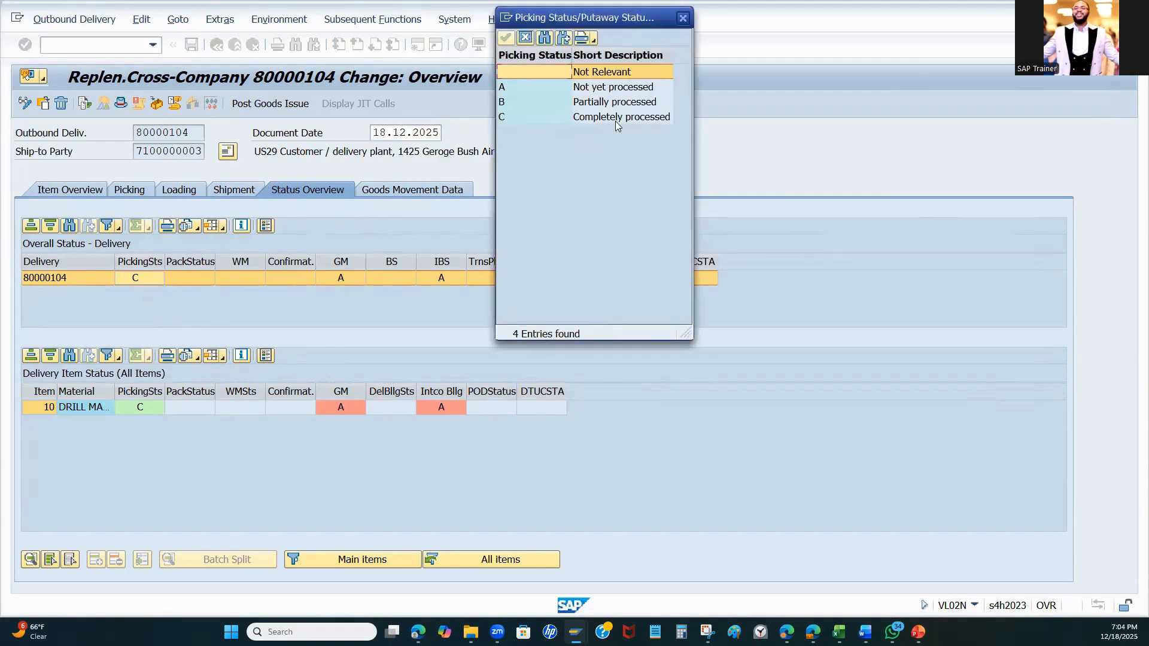
{"action": "left_click", "coordinate": [683, 18]}
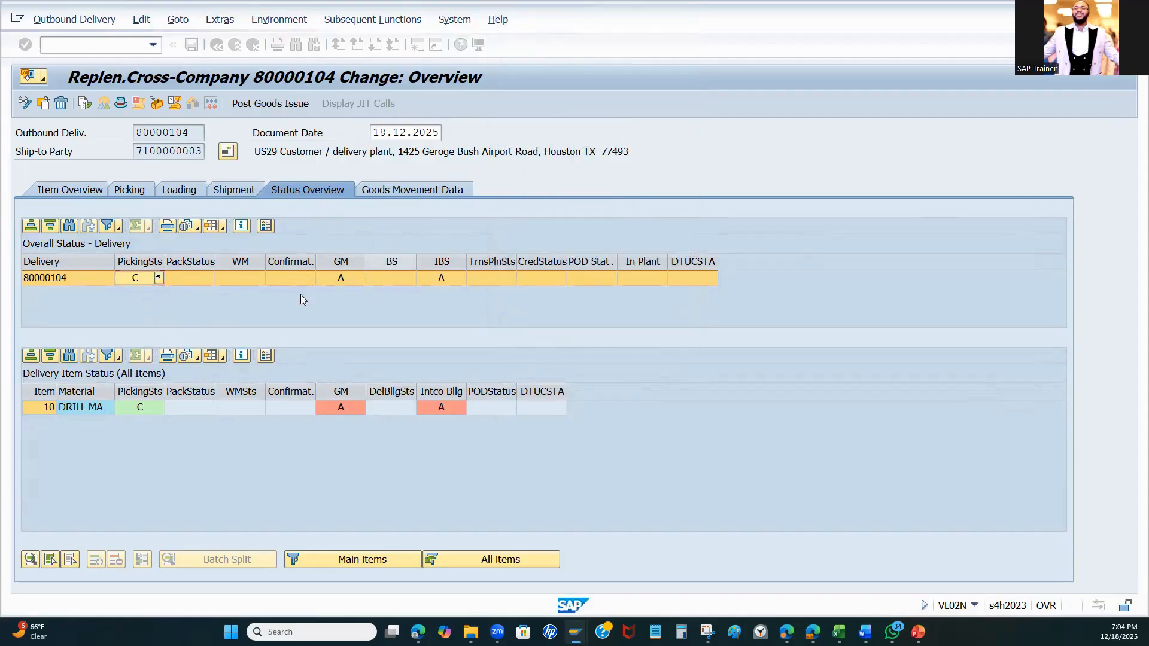
{"action": "left_click", "coordinate": [360, 274]}
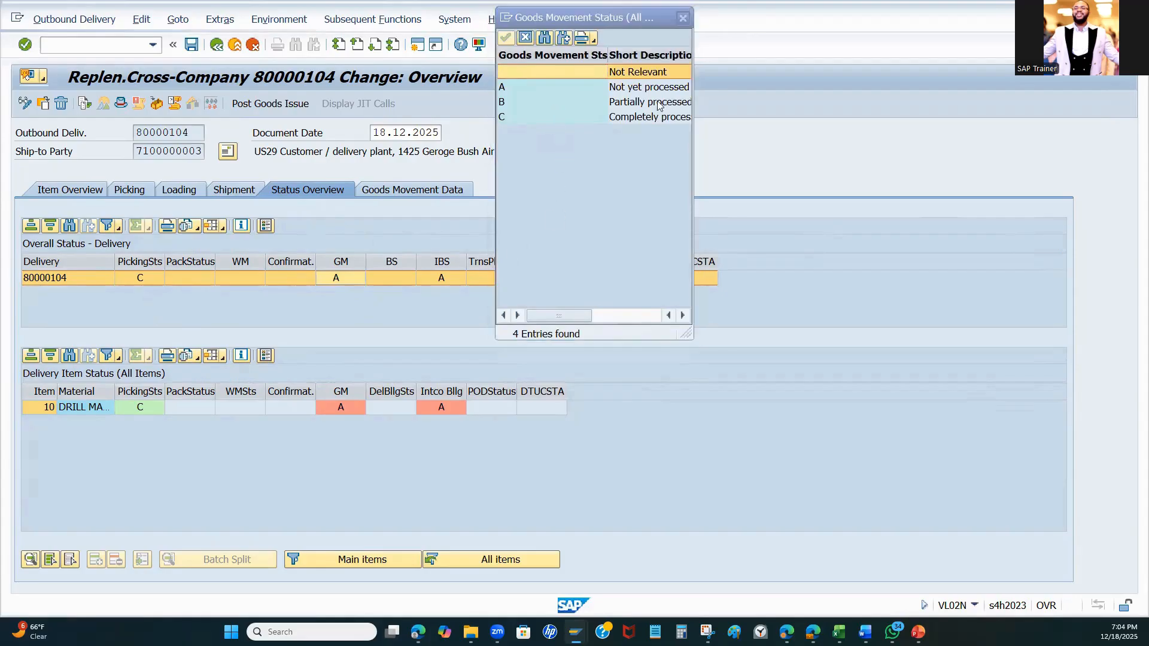
{"action": "left_click_drag", "start_coordinate": [694, 120], "coordinate": [826, 133]}
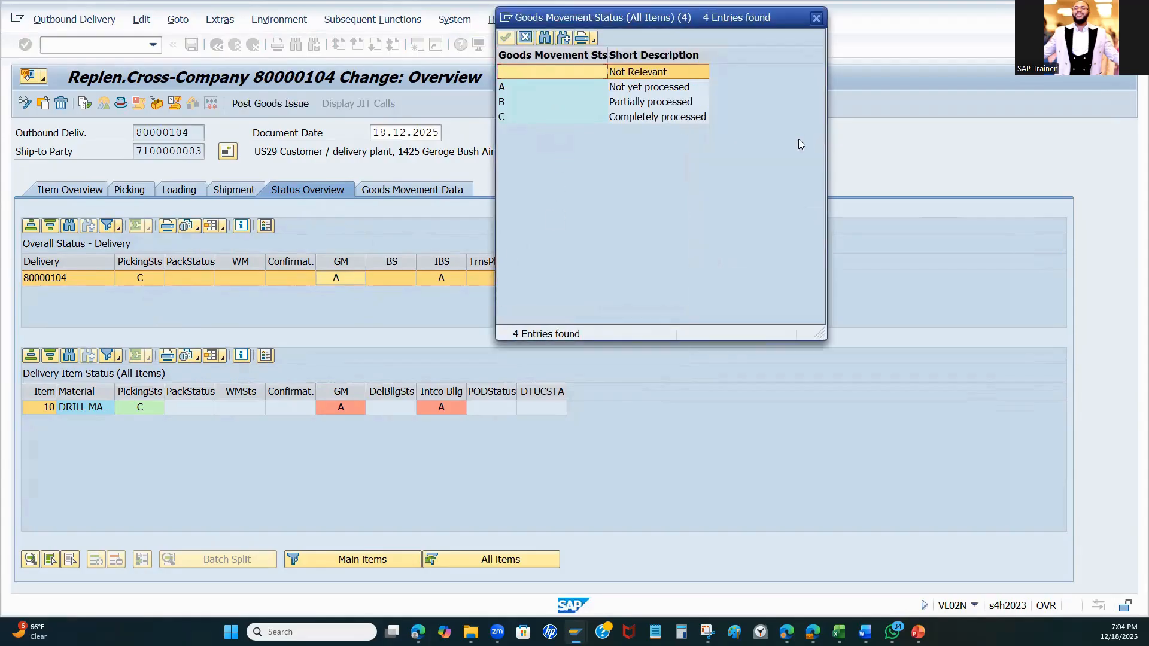
{"action": "left_click", "coordinate": [815, 18]}
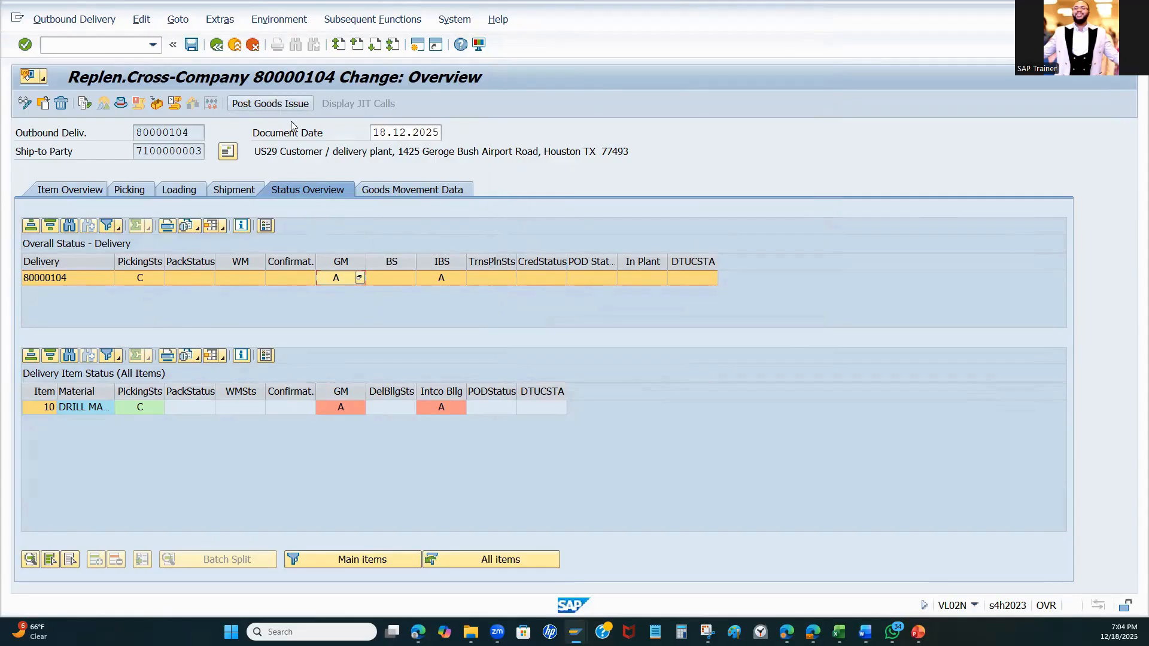
Display the delivery's goods movement data and highlight the goods movement status description
{"action": "left_click", "coordinate": [398, 191]}
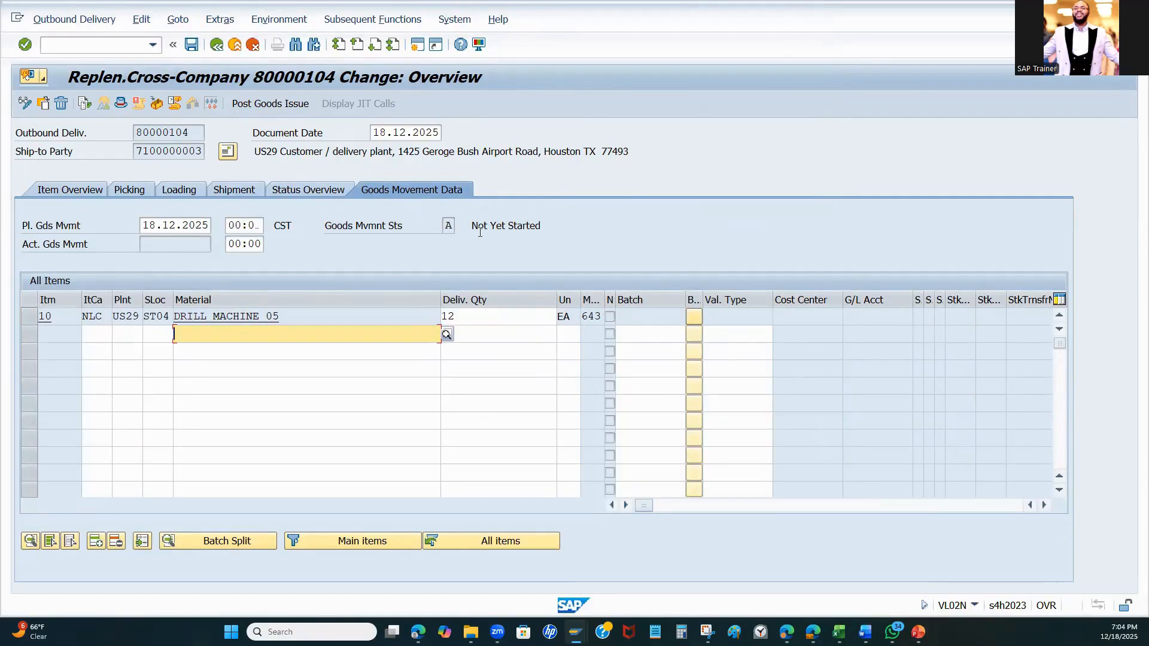
{"action": "left_click_drag", "start_coordinate": [472, 226], "coordinate": [542, 227]}
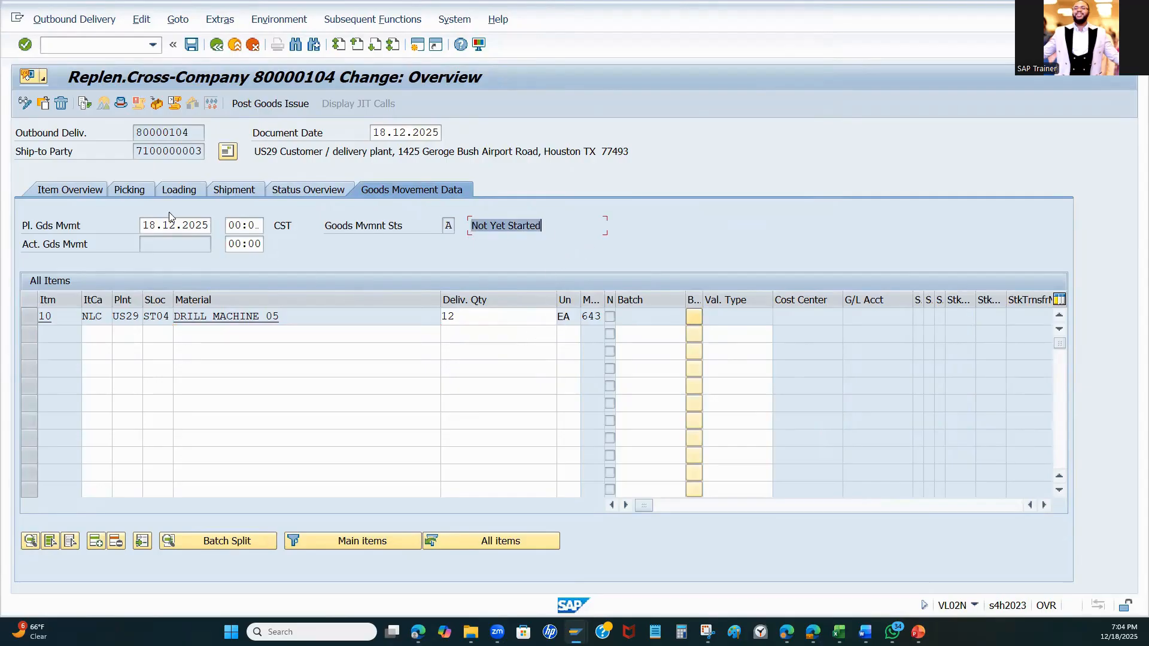
Check the outbound delivery for incomplete data from its item overview, and save the delivery
{"action": "left_click", "coordinate": [85, 191]}
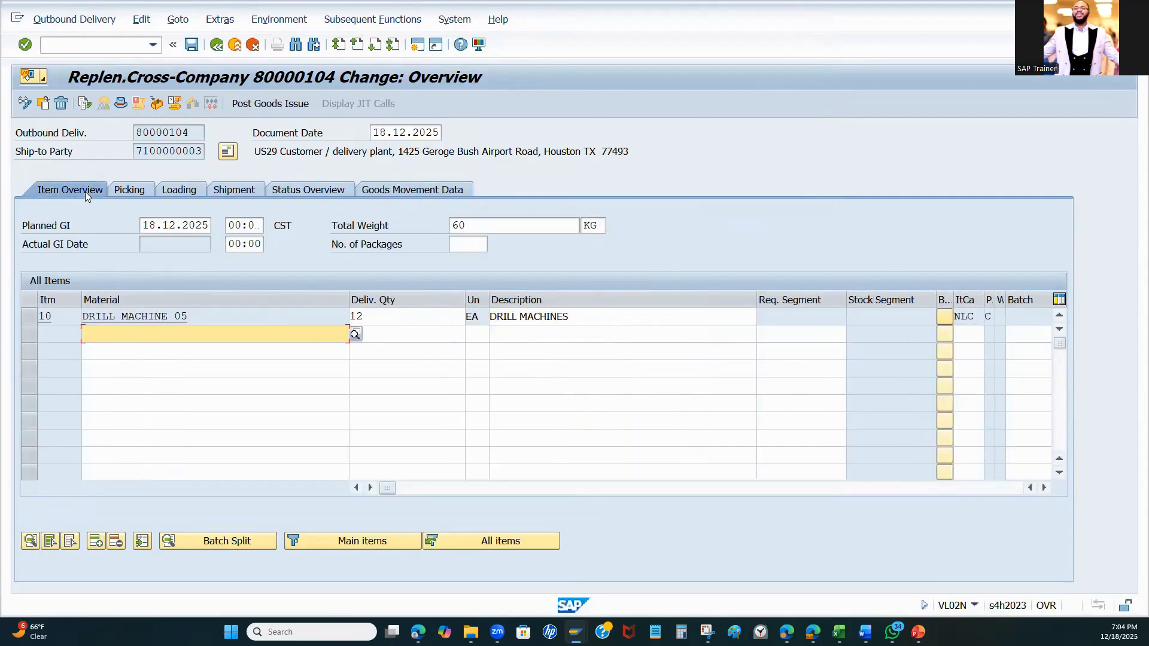
{"action": "left_click", "coordinate": [173, 107]}
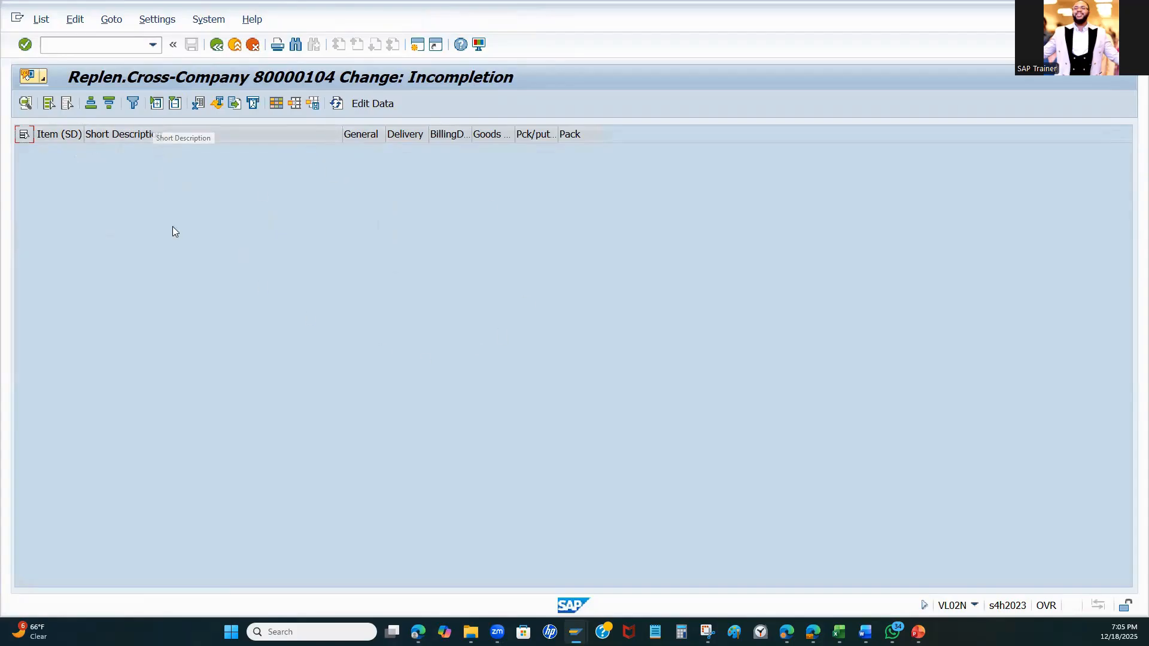
{"action": "left_click", "coordinate": [215, 47]}
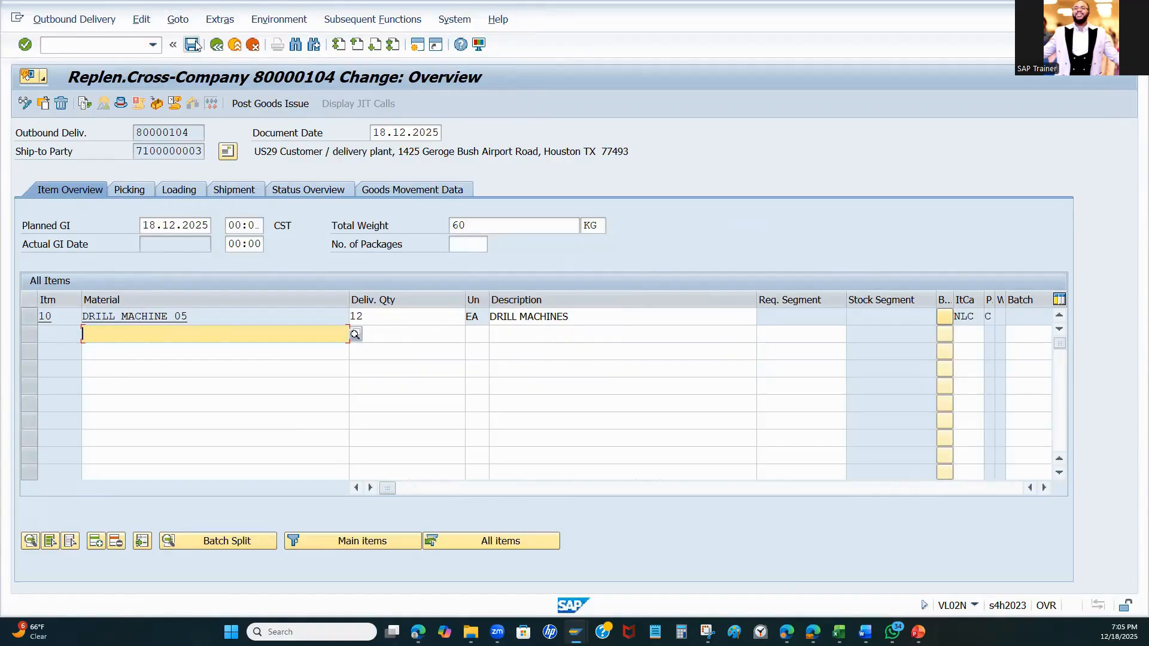
{"action": "left_click", "coordinate": [192, 45]}
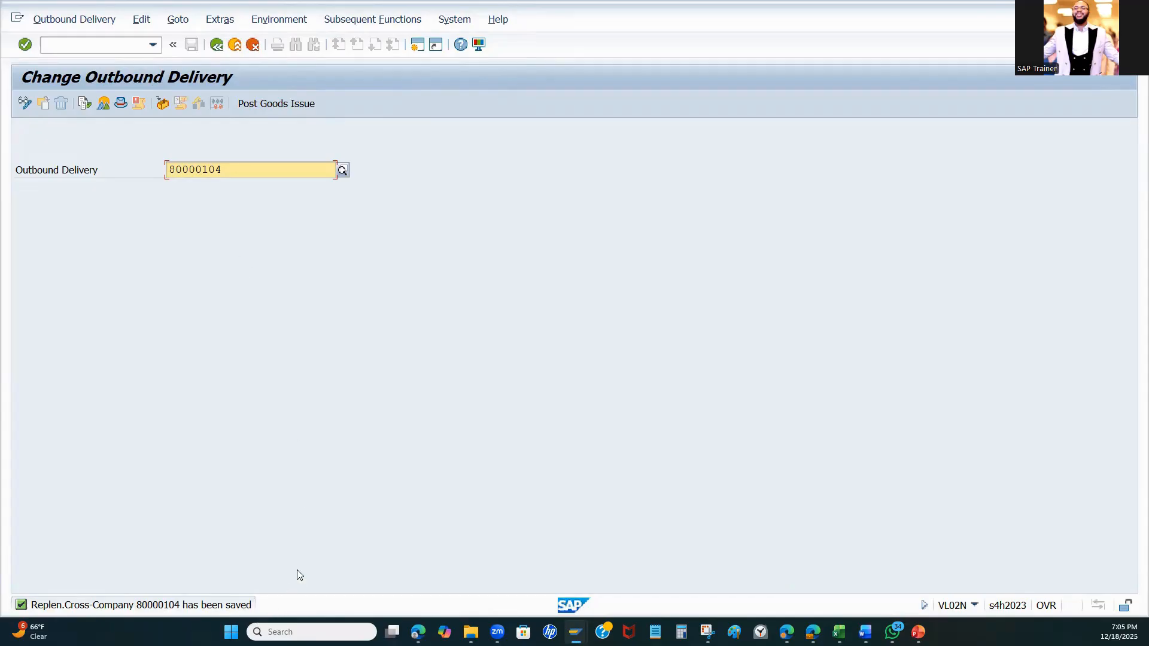
Post goods issue for the delivery, and highlight the material document number in the detailed message before closing it
{"action": "left_click", "coordinate": [262, 104]}
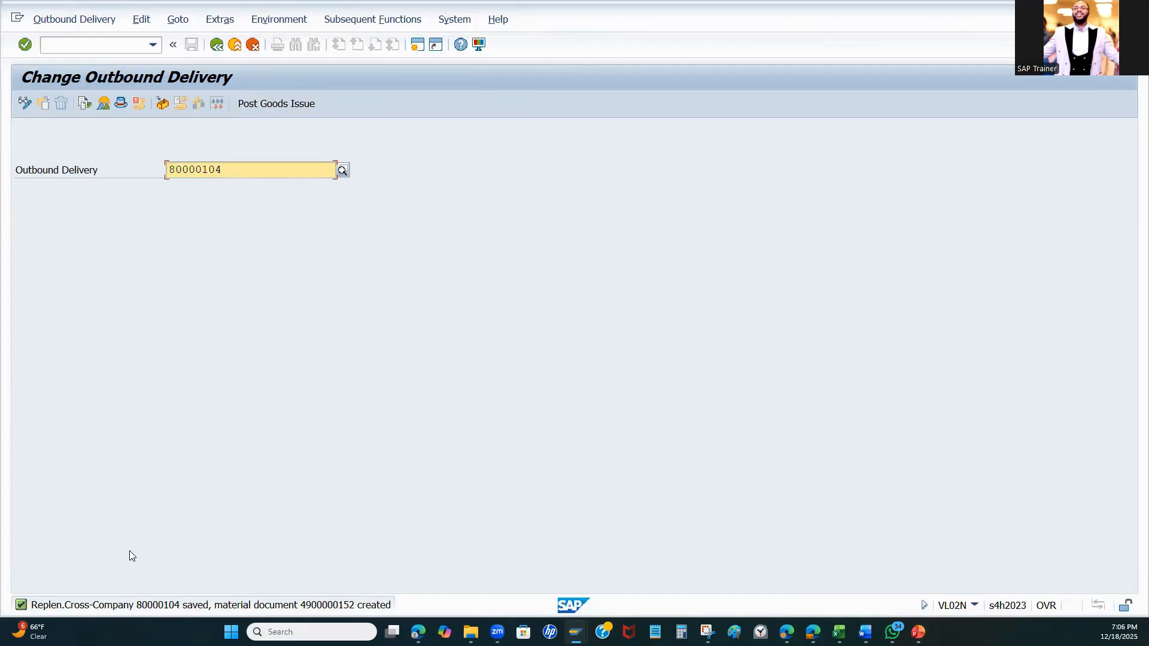
{"action": "left_click", "coordinate": [322, 605]}
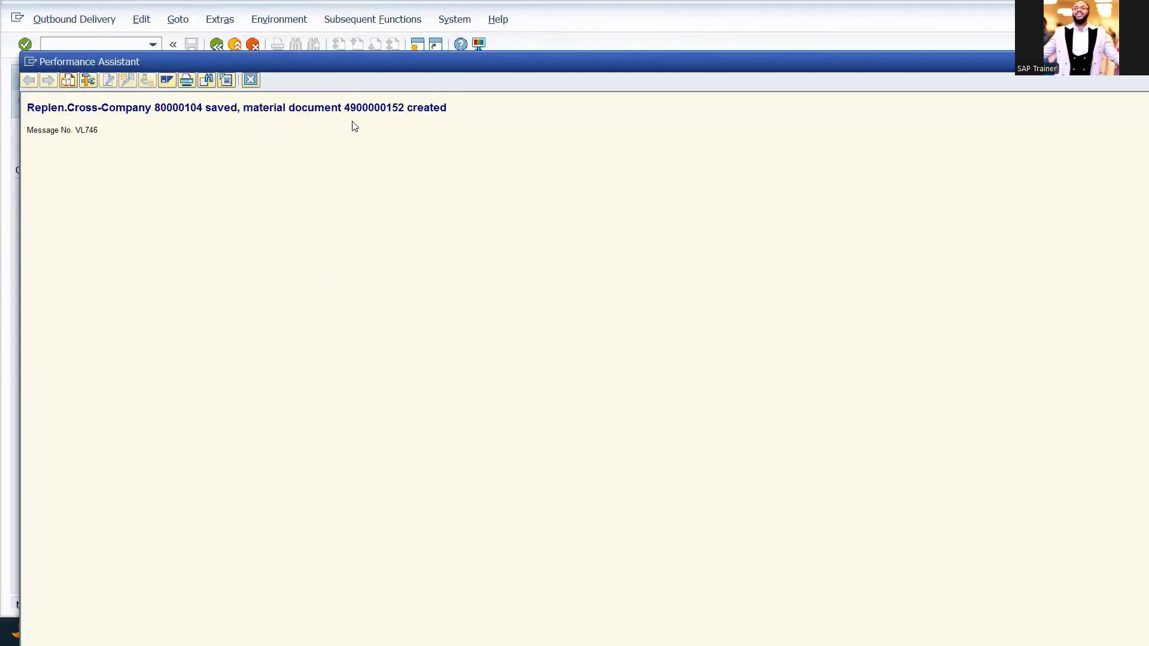
{"action": "left_click_drag", "start_coordinate": [405, 110], "coordinate": [343, 109]}
{"action": "double_click", "coordinate": [450, 68]}
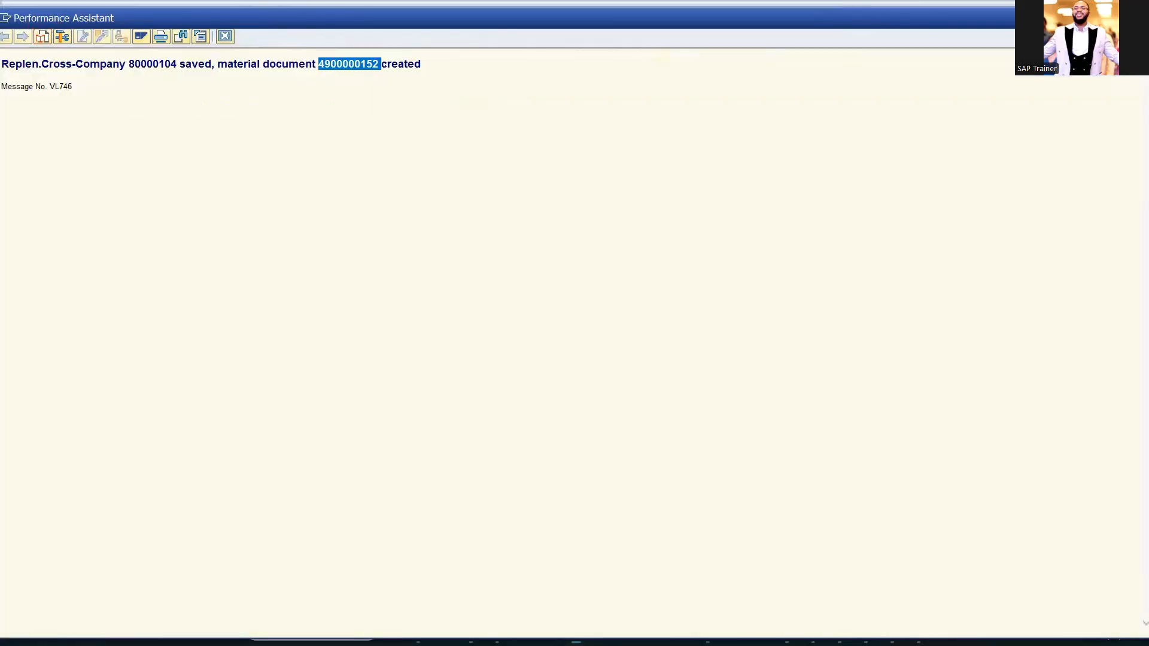
{"action": "left_click", "coordinate": [1132, 18]}
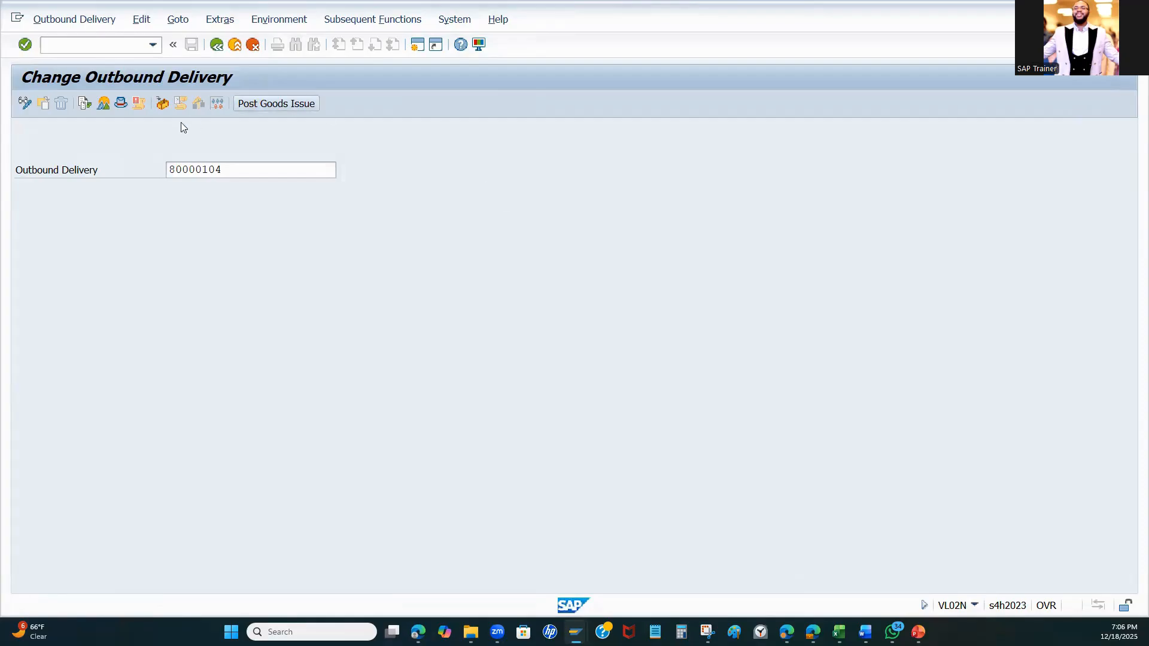
Reopen the delivery to review its goods movement data and status overview, and return to the initial delivery screen
{"action": "left_click", "coordinate": [25, 46]}
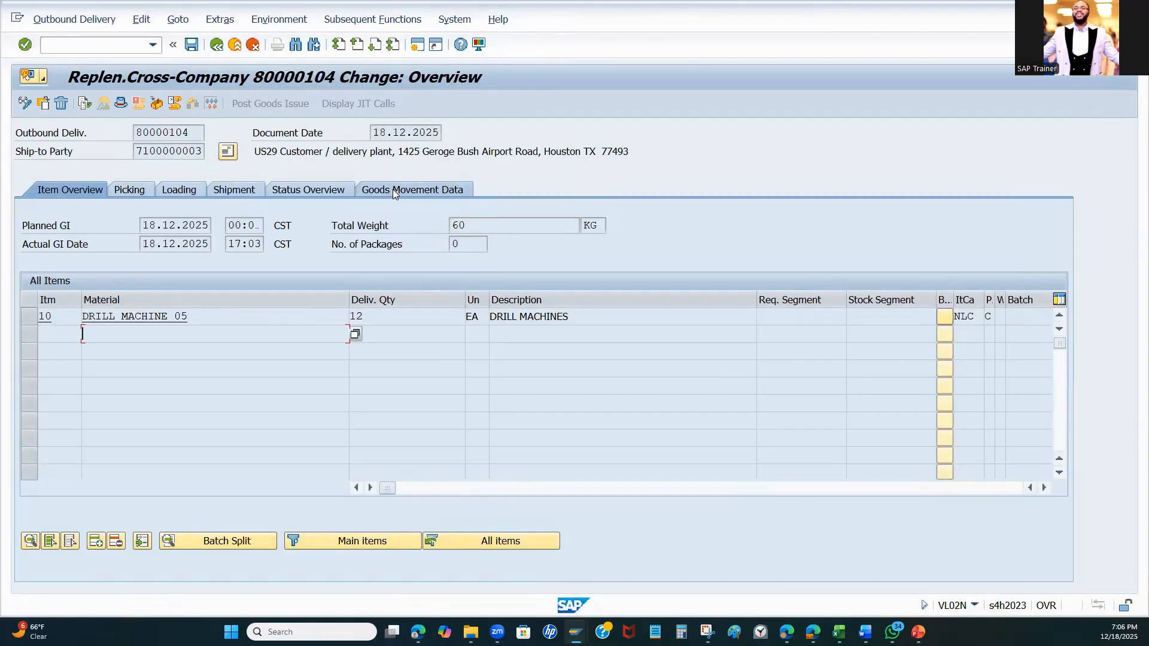
{"action": "left_click", "coordinate": [393, 189]}
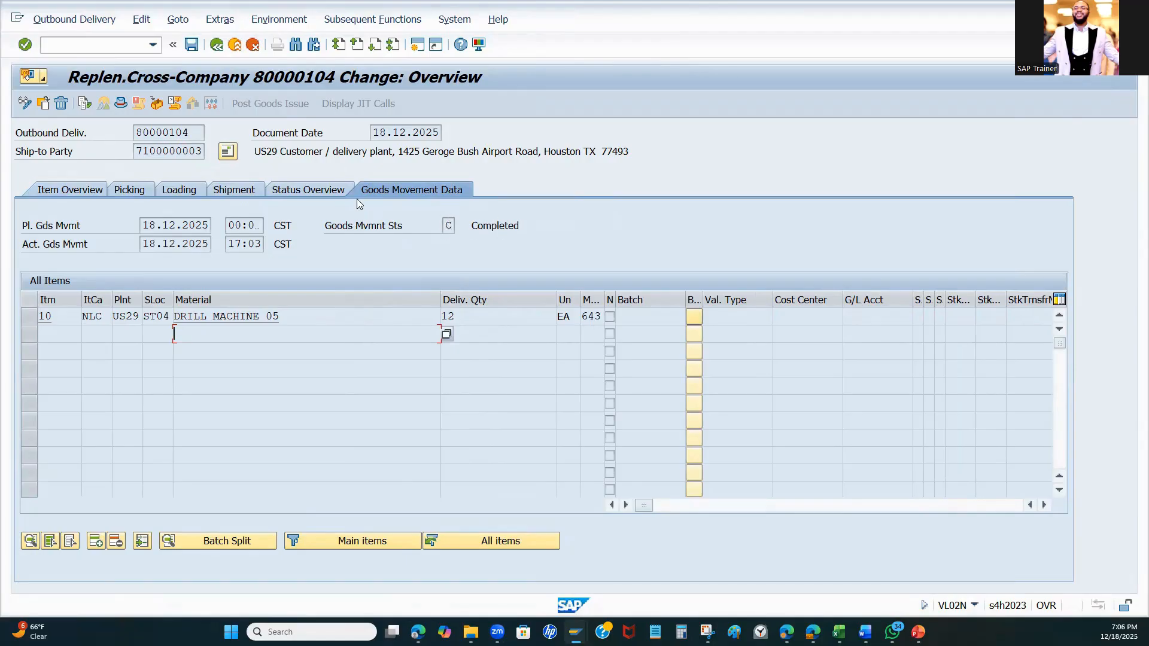
{"action": "left_click", "coordinate": [309, 189]}
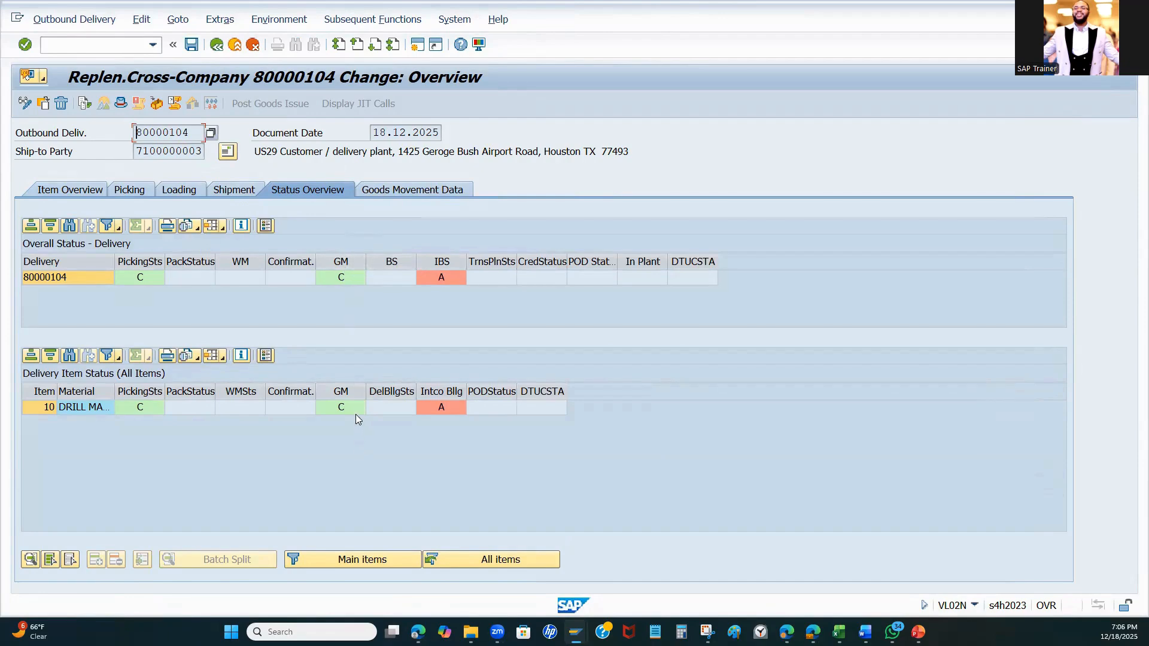
{"action": "left_click", "coordinate": [216, 45]}
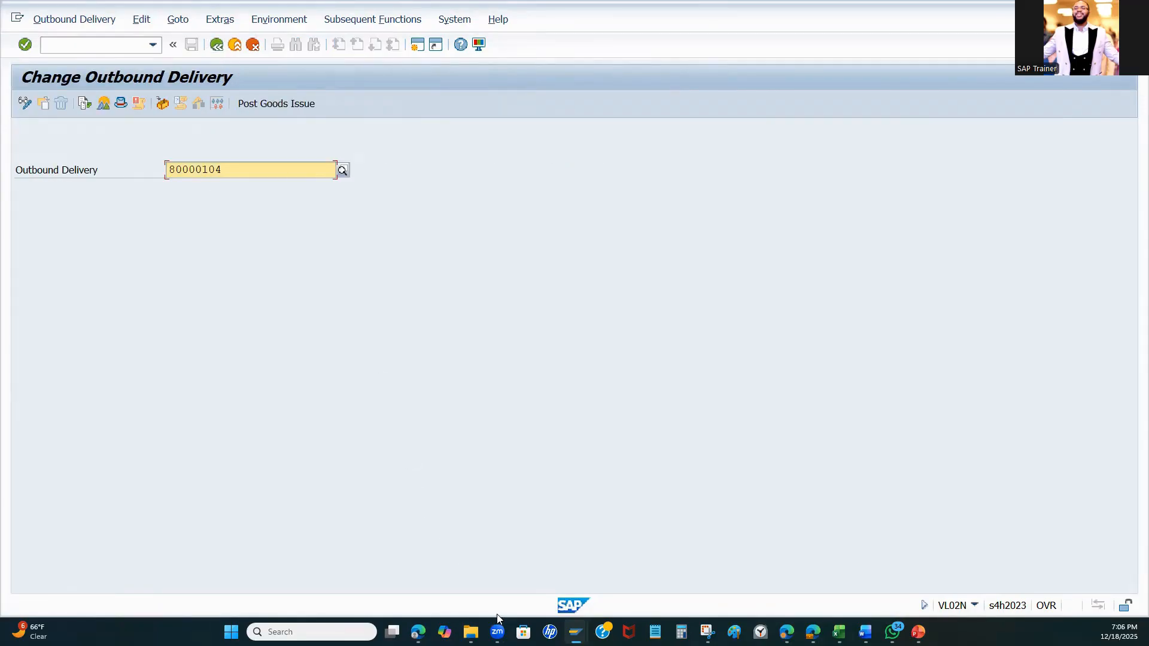
Switch to the open stock overview of DRILL MACHINE 05 for plant US29 and refresh its stock figures
{"action": "left_click", "coordinate": [576, 631]}
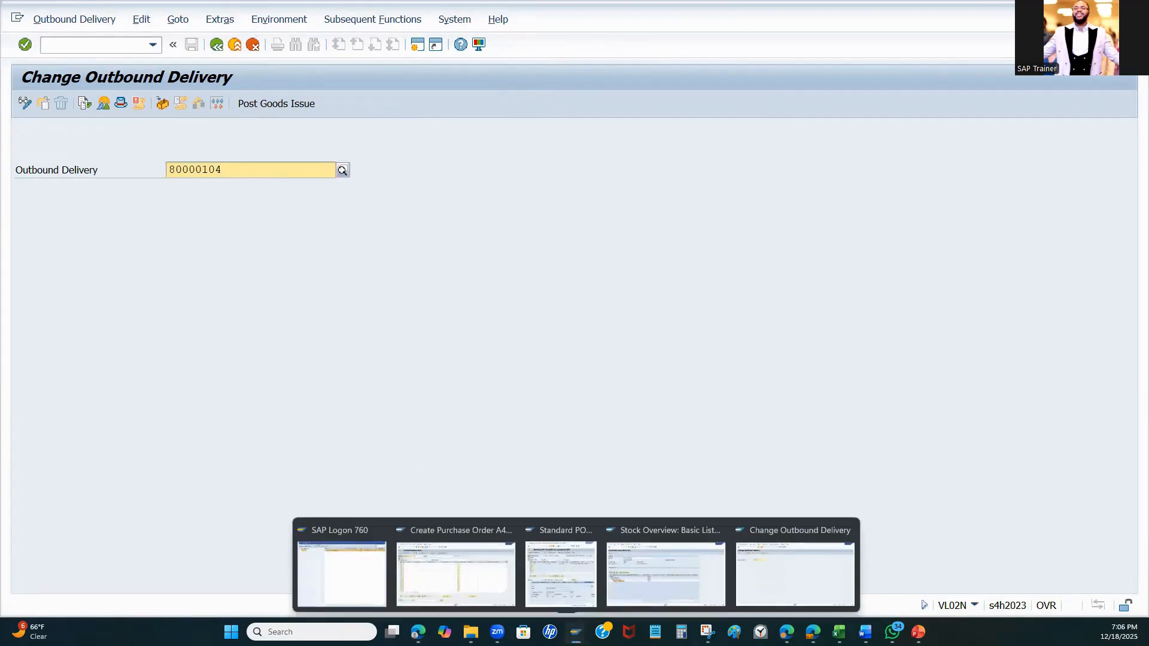
{"action": "left_click", "coordinate": [628, 578]}
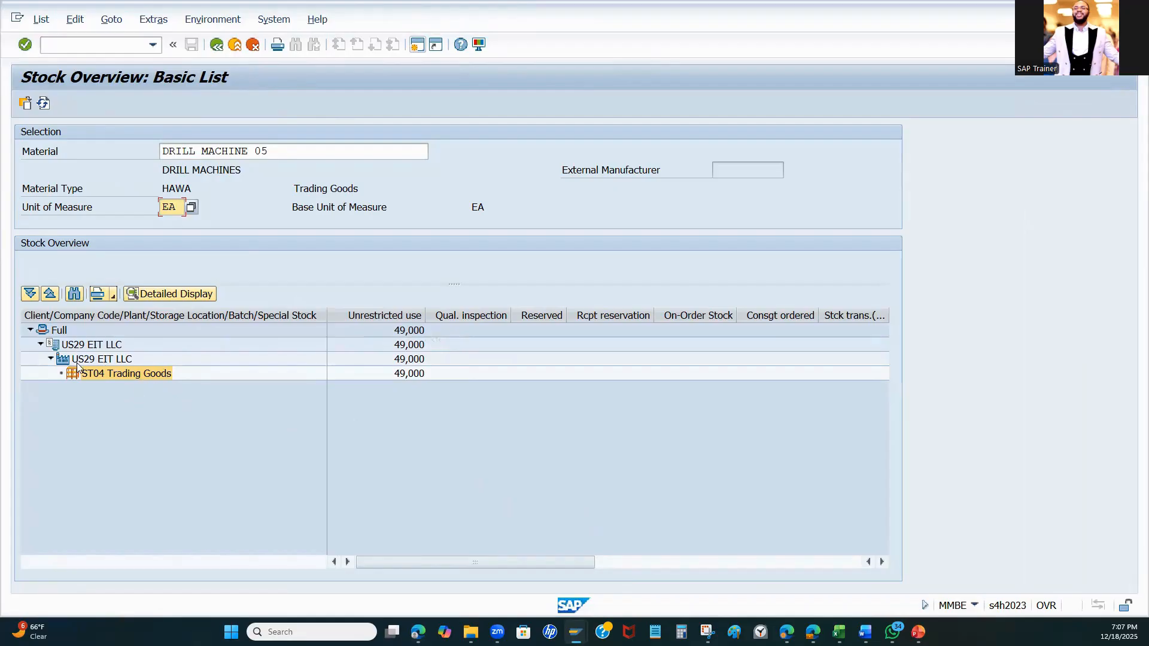
{"action": "left_click", "coordinate": [42, 103]}
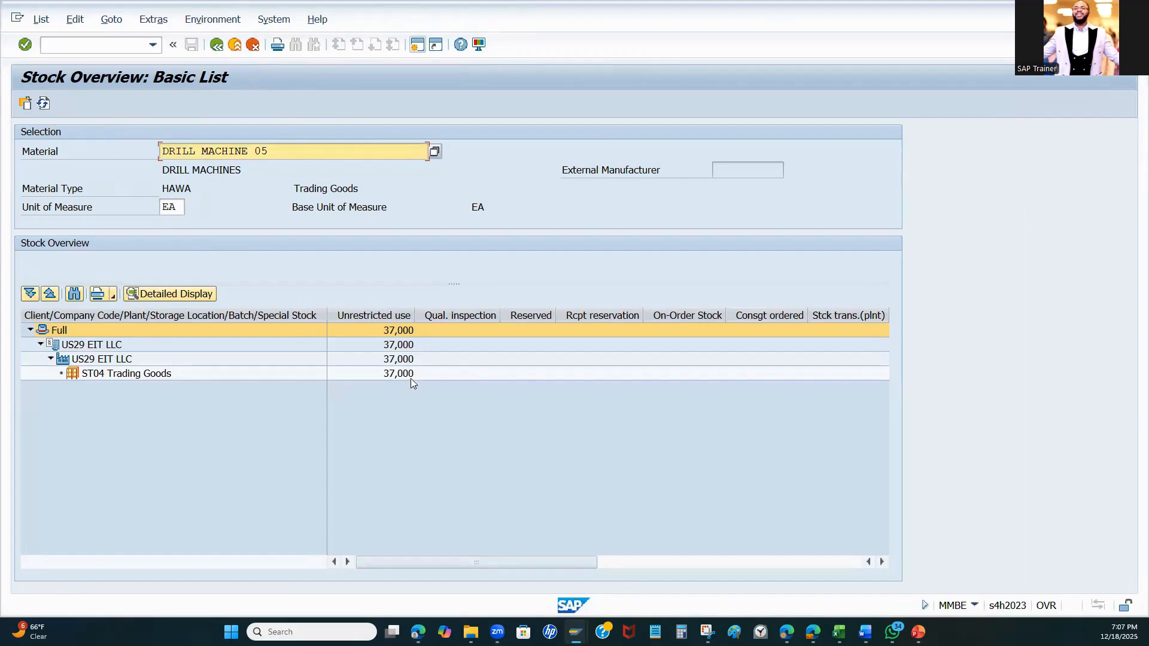
Run transaction MB5T in a new window to display stock in transit of DRILL MACHINE 05 for receiving plant US30
{"action": "left_click", "coordinate": [417, 44]}
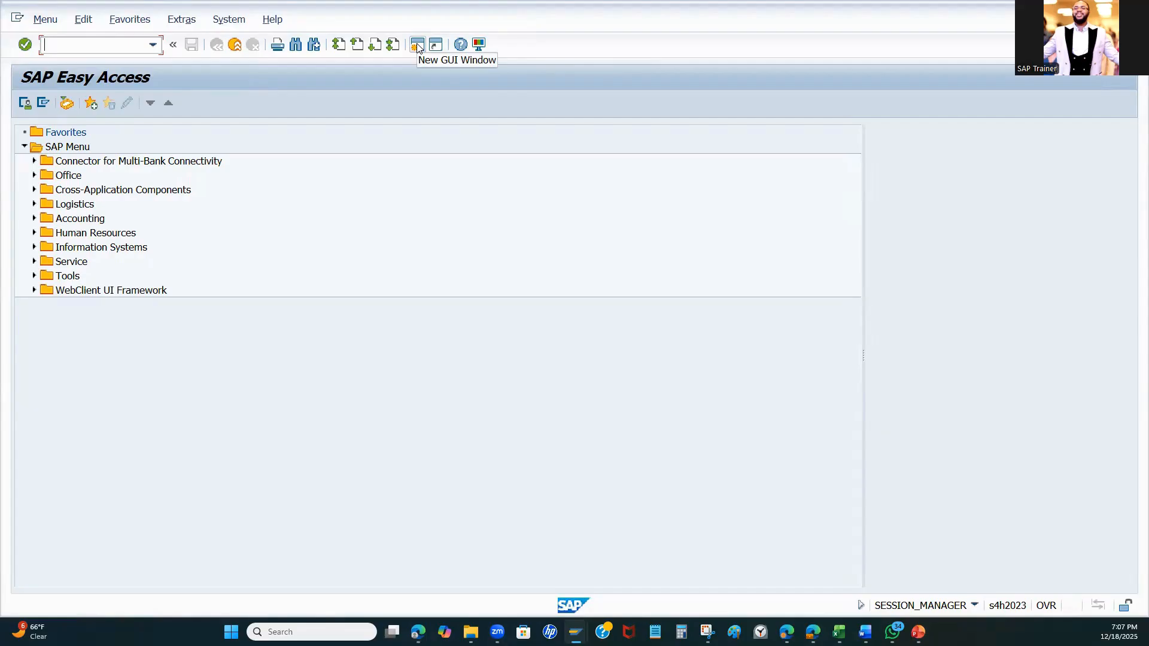
{"action": "type", "text": "mb5t"}
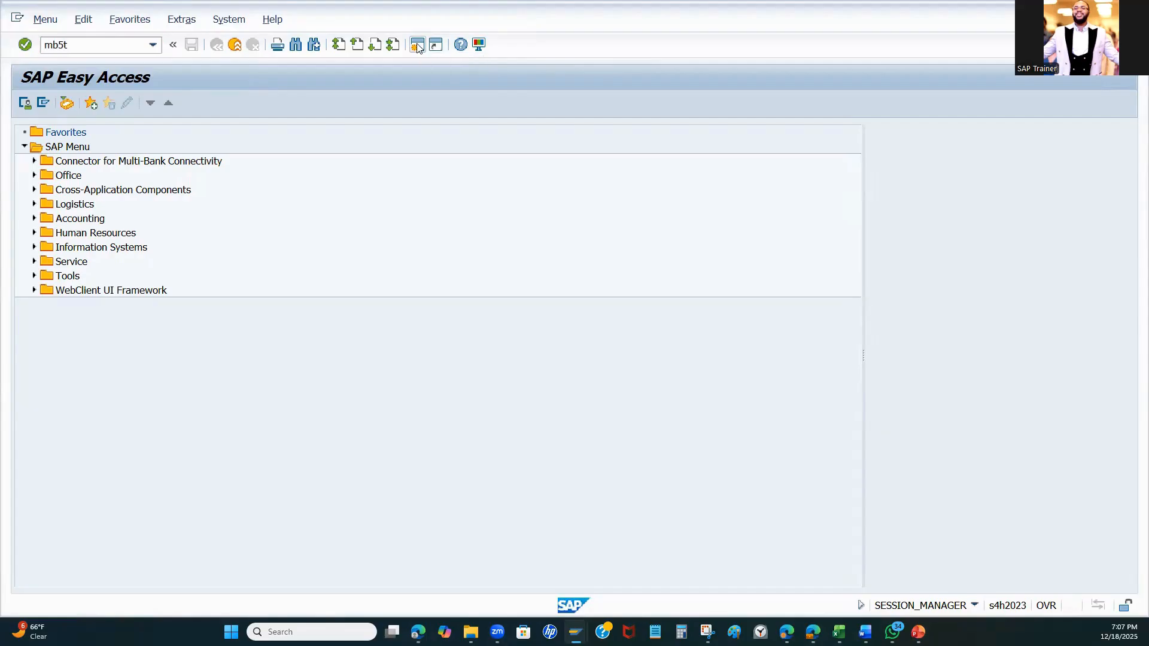
{"action": "key", "text": "Return"}
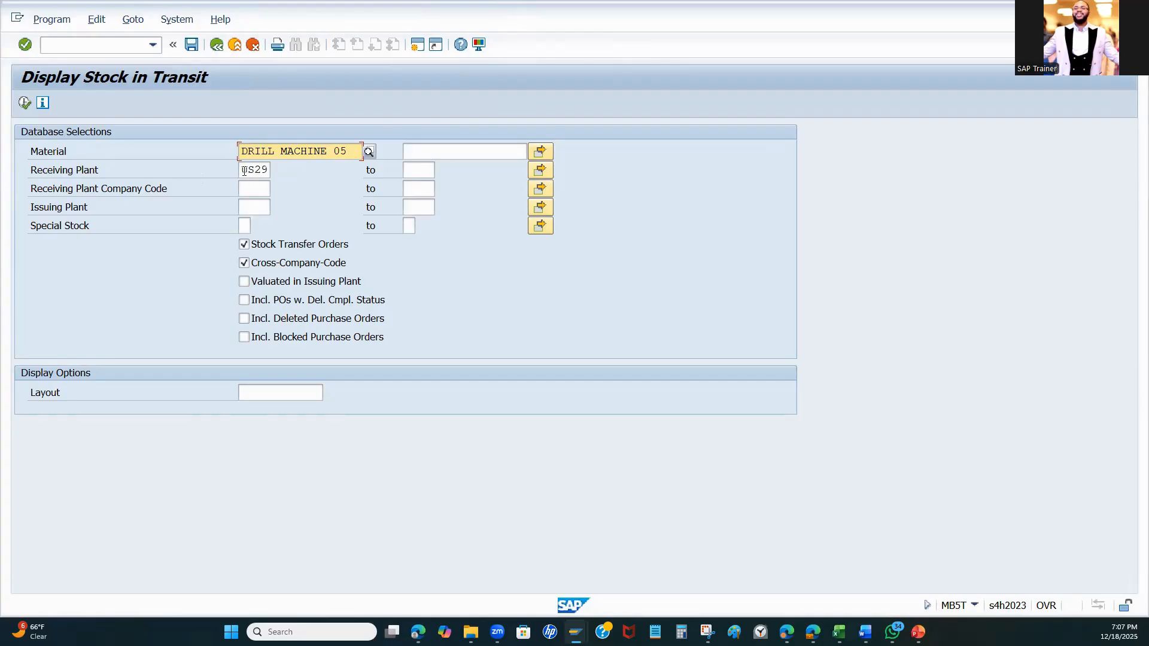
{"action": "left_click_drag", "start_coordinate": [248, 173], "coordinate": [282, 162]}
{"action": "type", "text": "us30"}
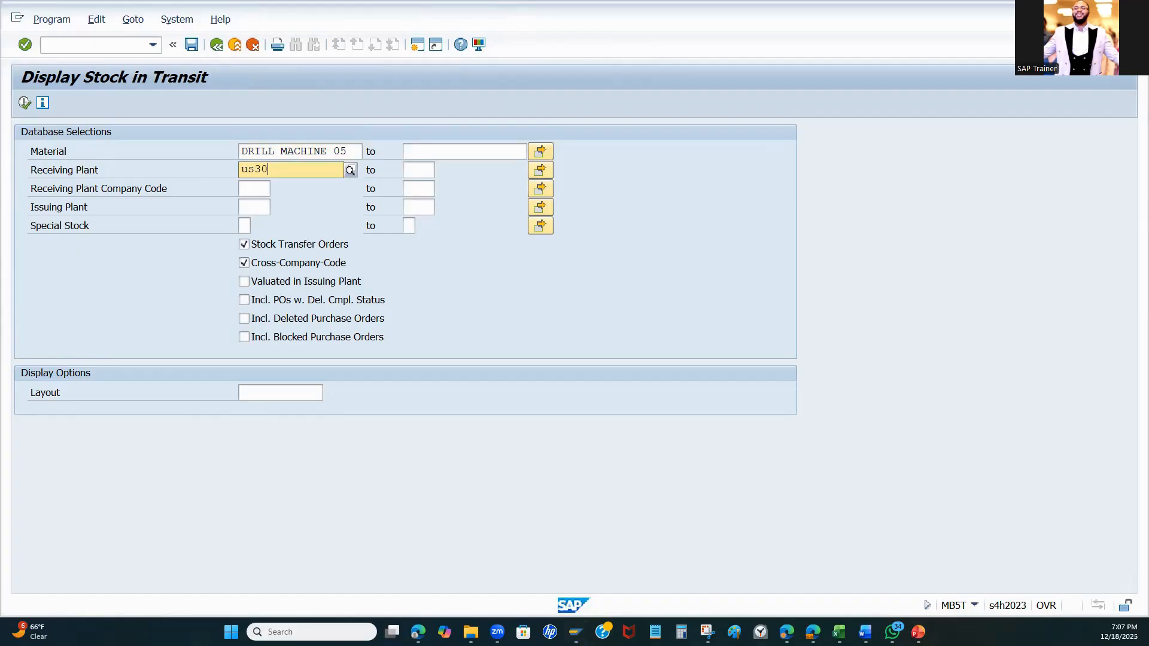
{"action": "left_click", "coordinate": [276, 201]}
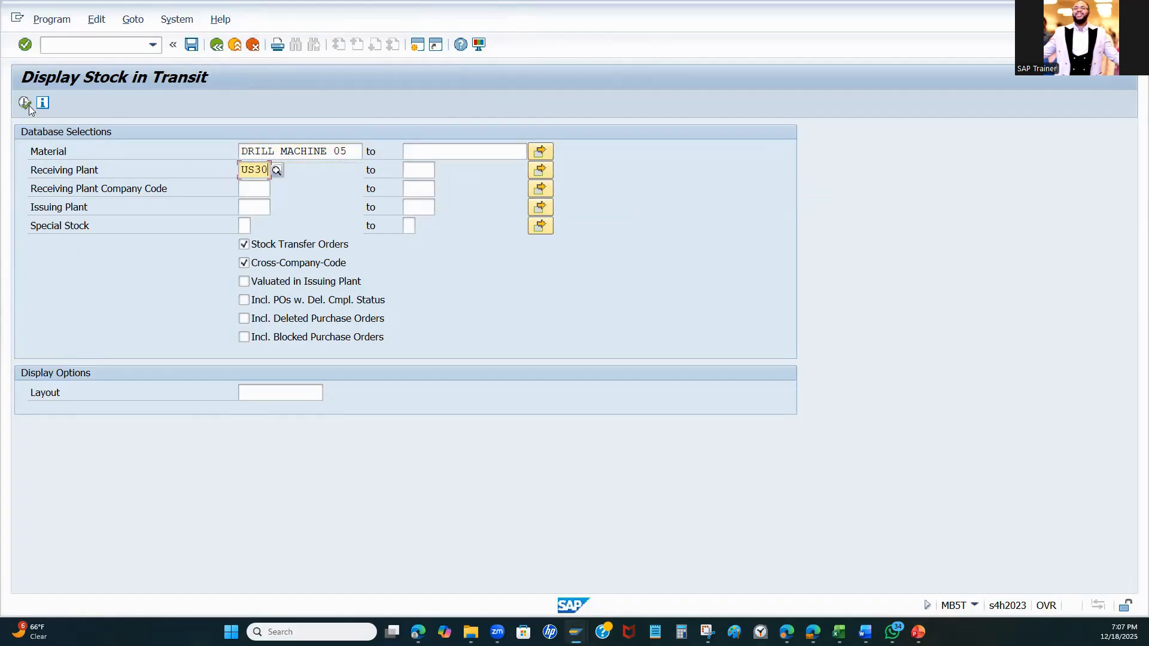
{"action": "key", "text": "F8"}
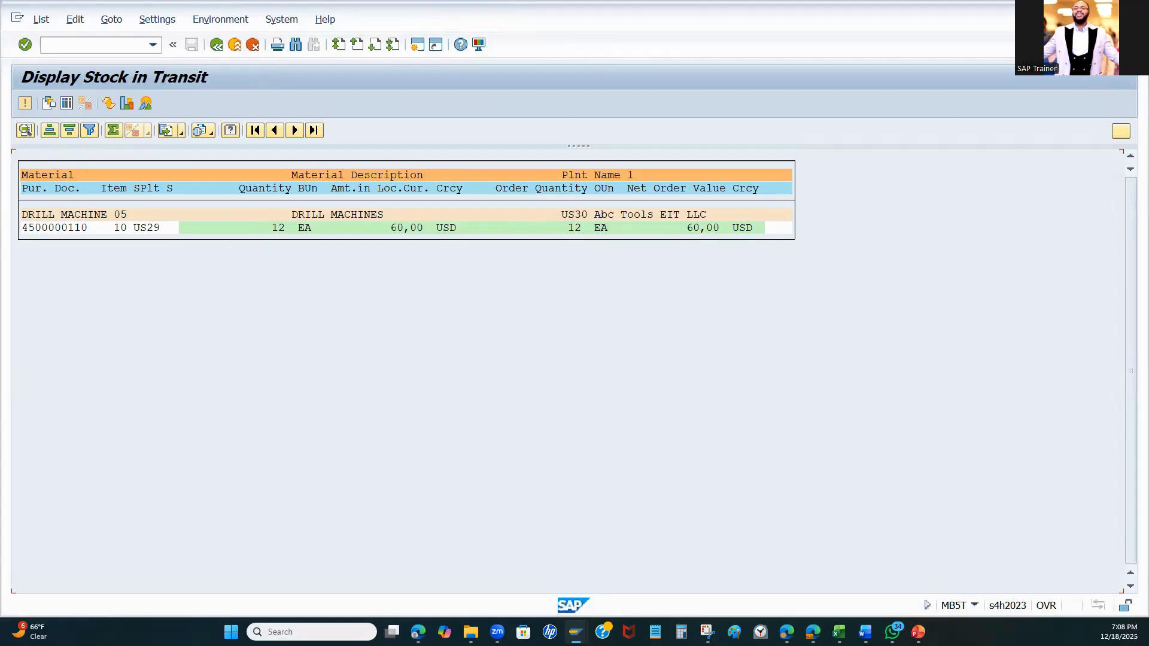
Display the MMBE stock overview of DRILL MACHINE 05 for plant US30
{"action": "mouse_move", "coordinate": [575, 632]}
{"action": "left_click", "coordinate": [592, 592]}
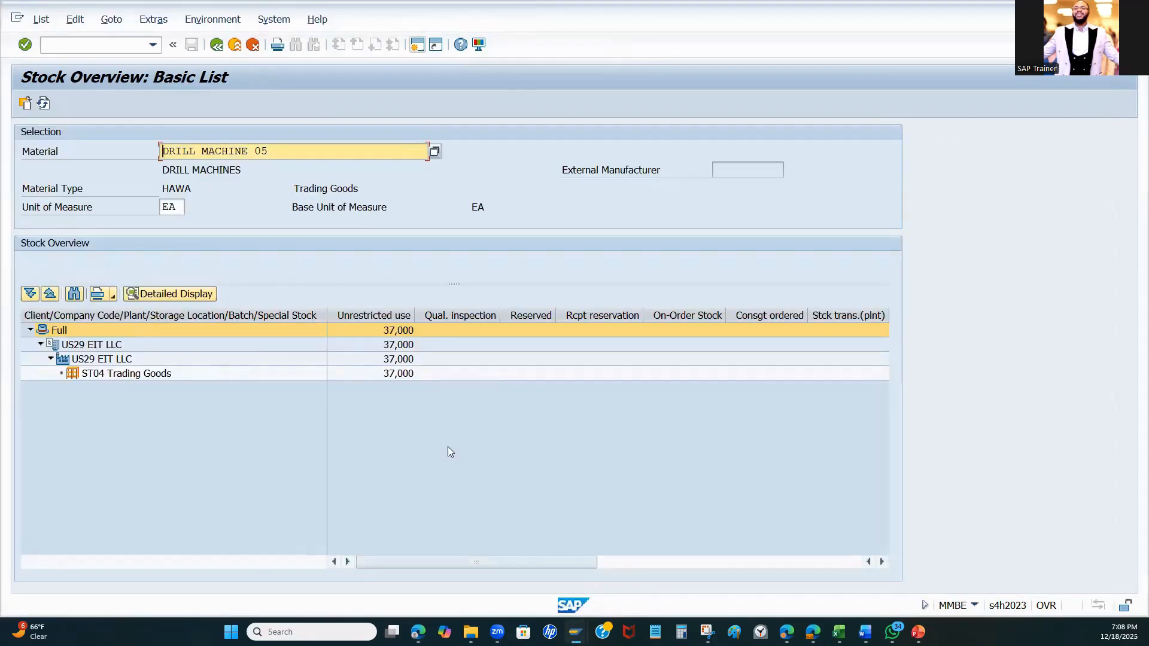
{"action": "left_click", "coordinate": [216, 45]}
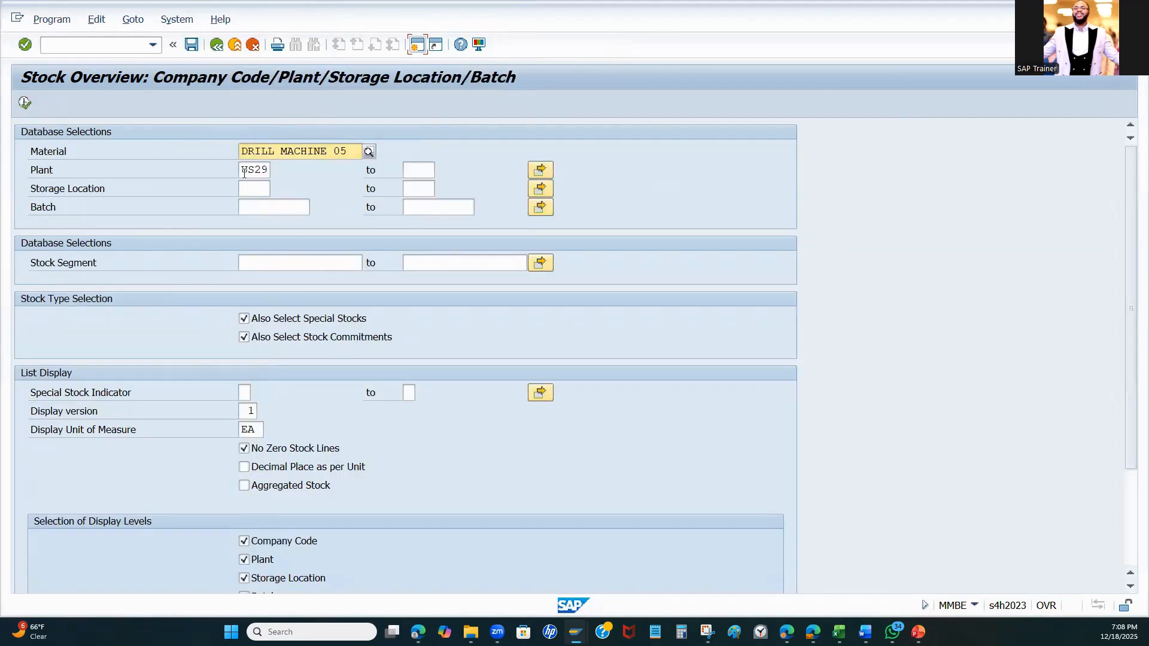
{"action": "left_click_drag", "start_coordinate": [244, 173], "coordinate": [278, 174]}
{"action": "type", "text": "US30"}
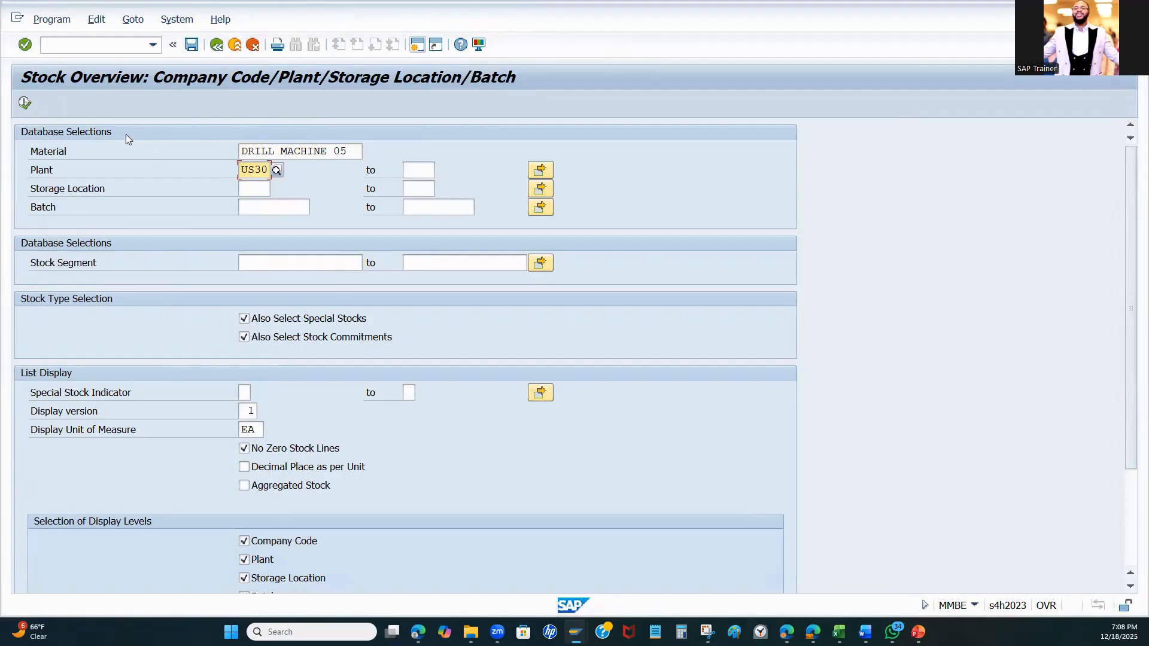
{"action": "left_click", "coordinate": [25, 103]}
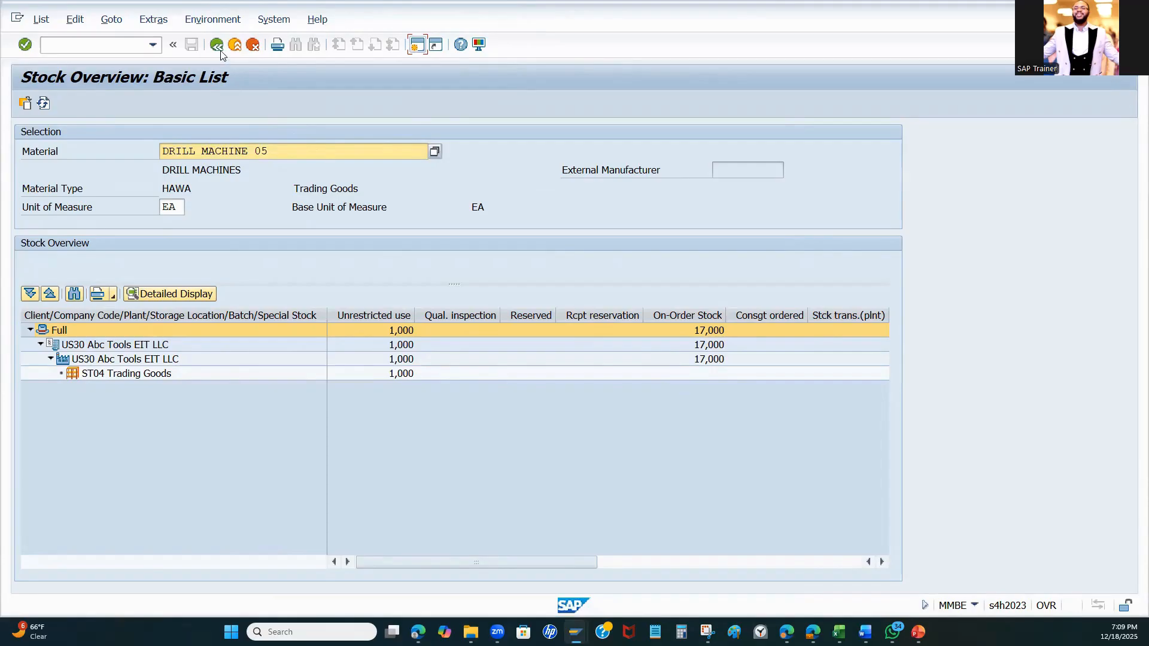
Return to the outbound delivery, display its document flow, and widen the status column
{"action": "left_click", "coordinate": [1077, 8]}
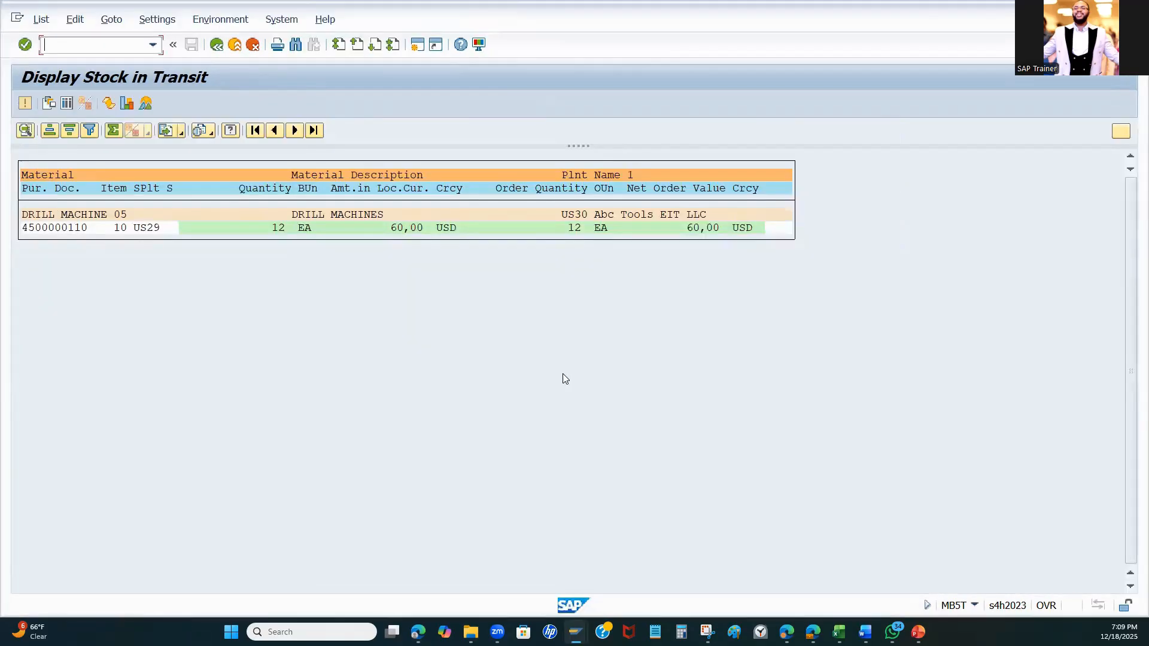
{"action": "left_click", "coordinate": [1077, 9]}
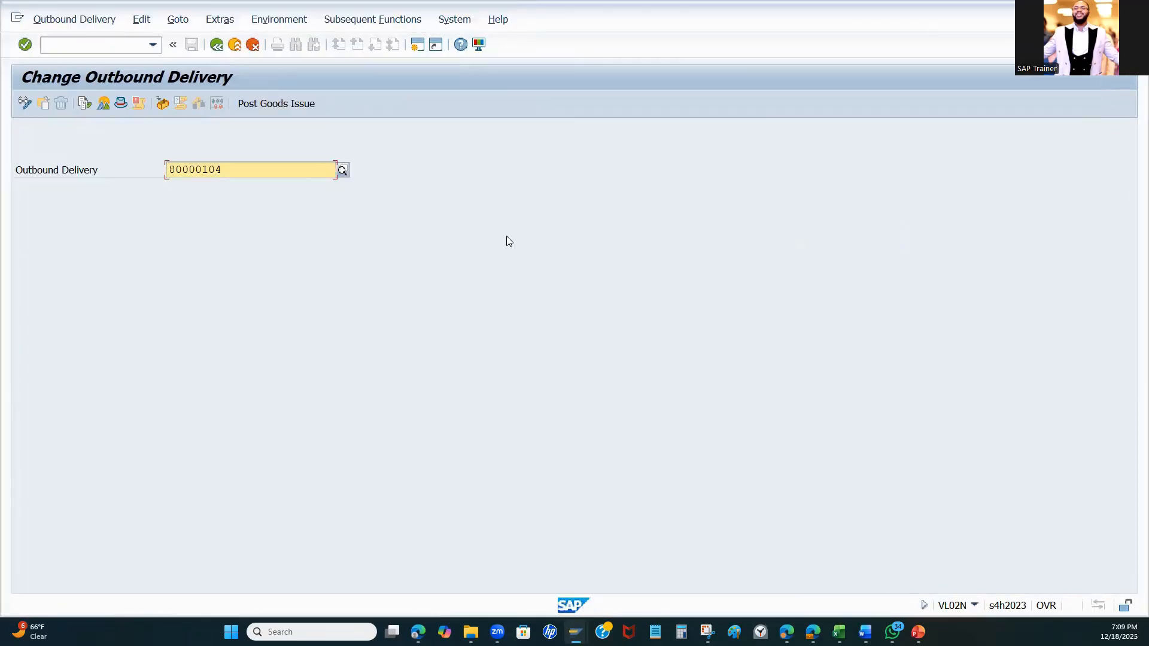
{"action": "left_click", "coordinate": [84, 104]}
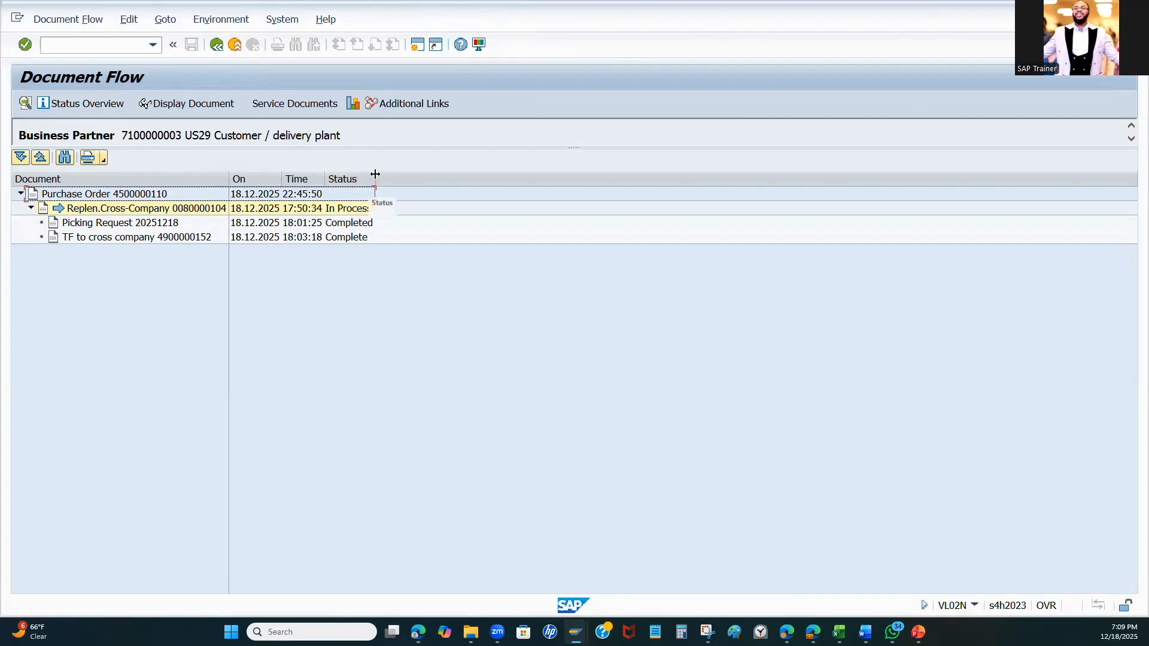
{"action": "left_click_drag", "start_coordinate": [375, 176], "coordinate": [420, 175]}
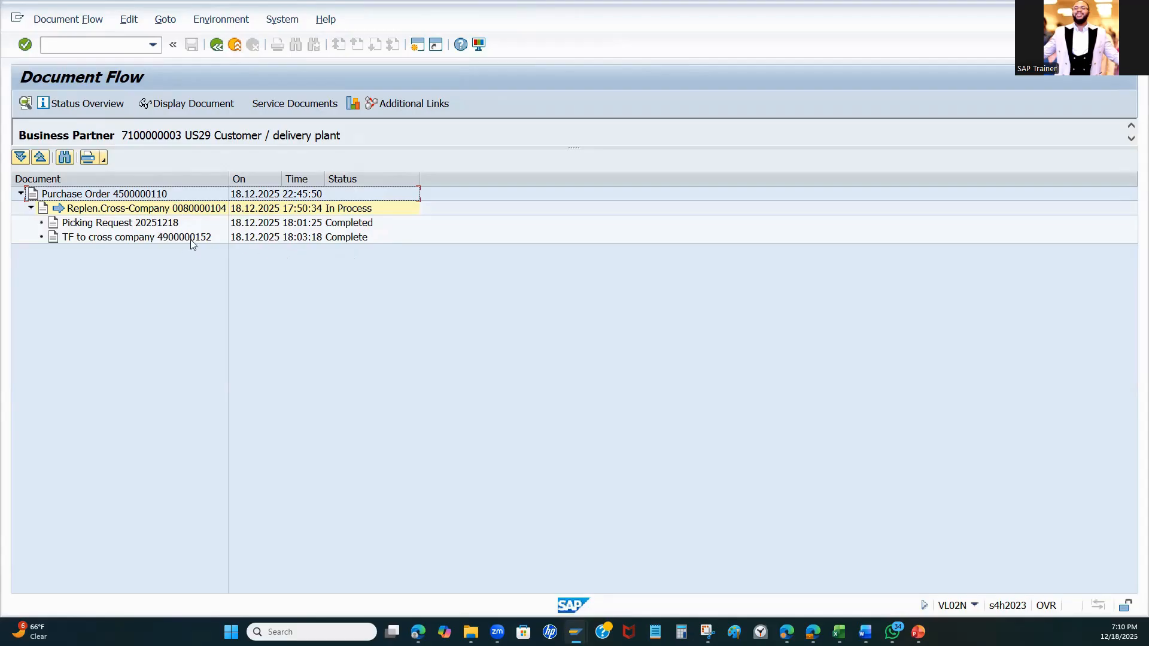
{"action": "left_click", "coordinate": [418, 51]}
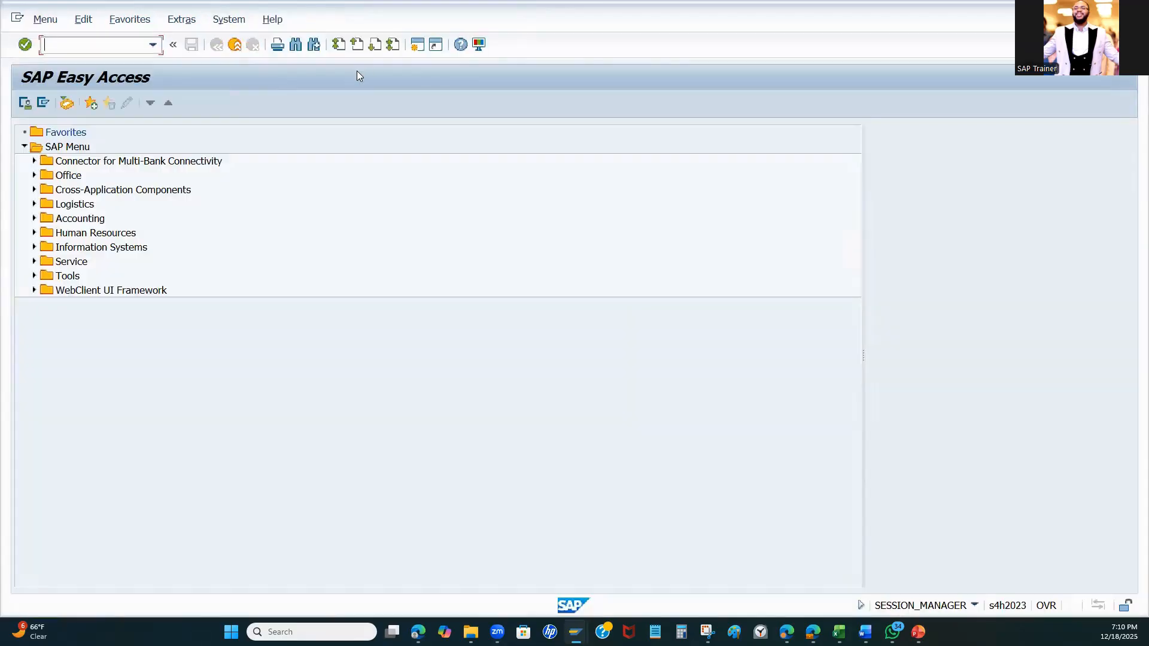
{"action": "type", "text": "migo"}
{"action": "key", "text": "Return"}
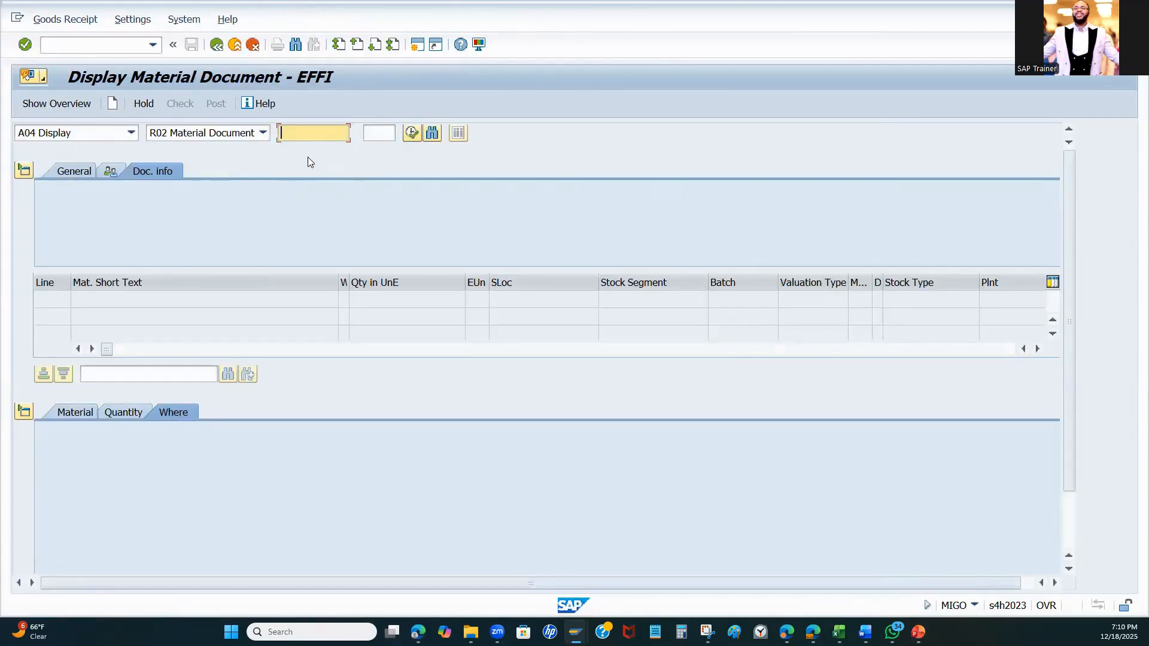
{"action": "type", "text": "4900000152"}
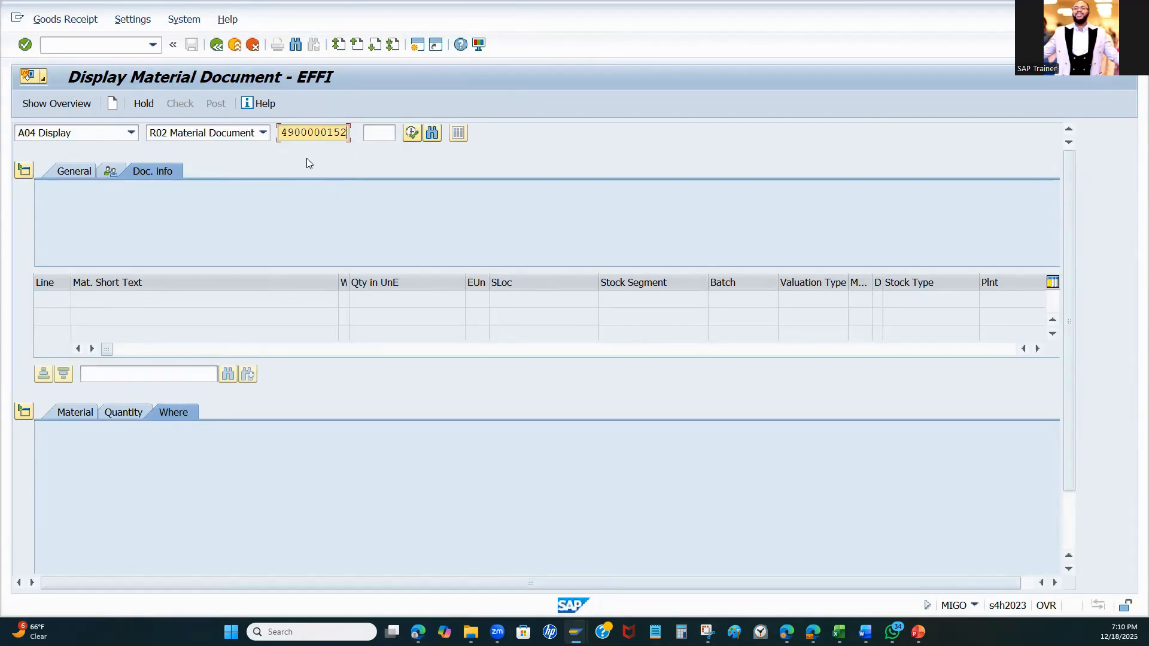
{"action": "left_click", "coordinate": [412, 133]}
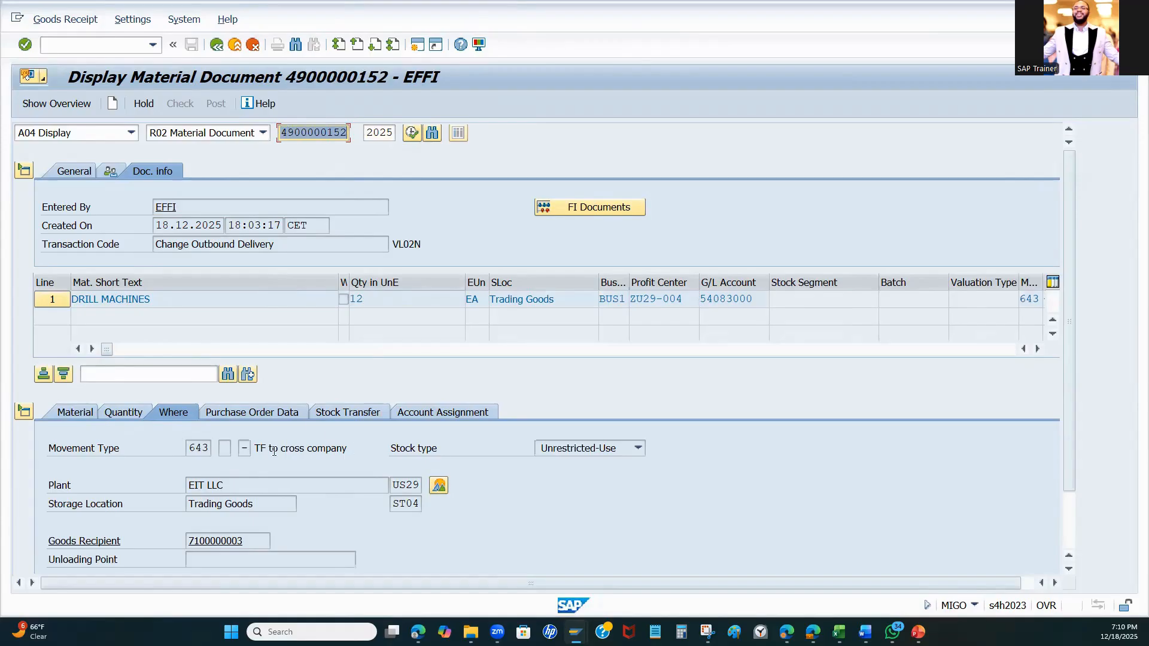
Examine the drill machine item's movement type, plant and storage location in the material document
{"action": "left_click", "coordinate": [203, 450]}
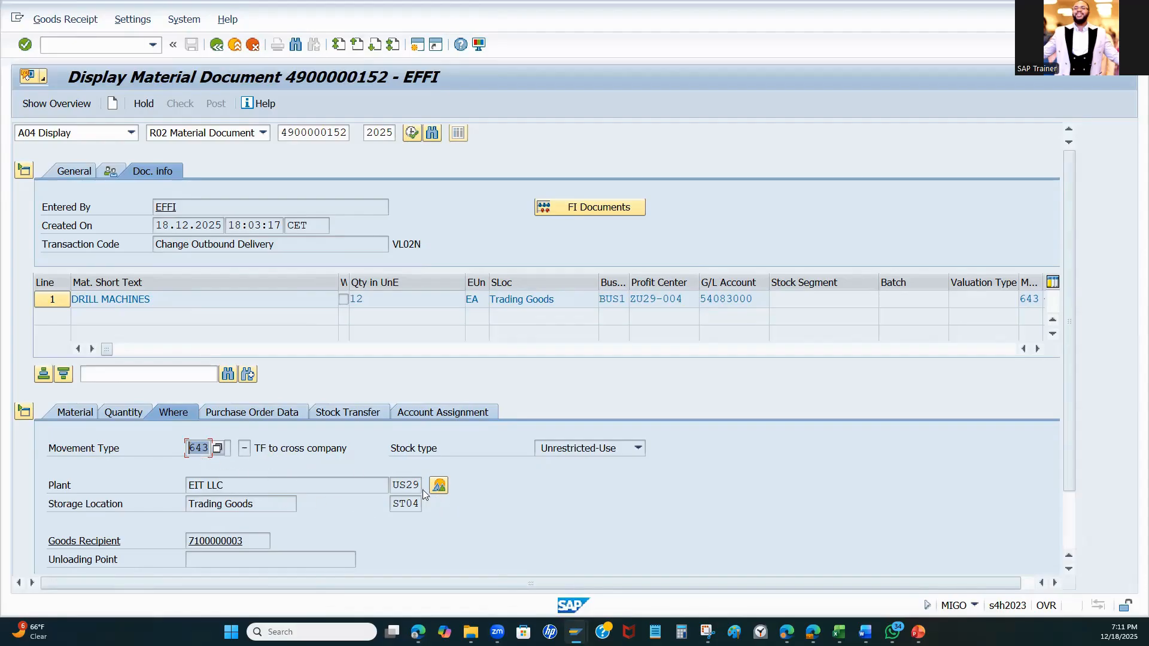
{"action": "double_click", "coordinate": [392, 484]}
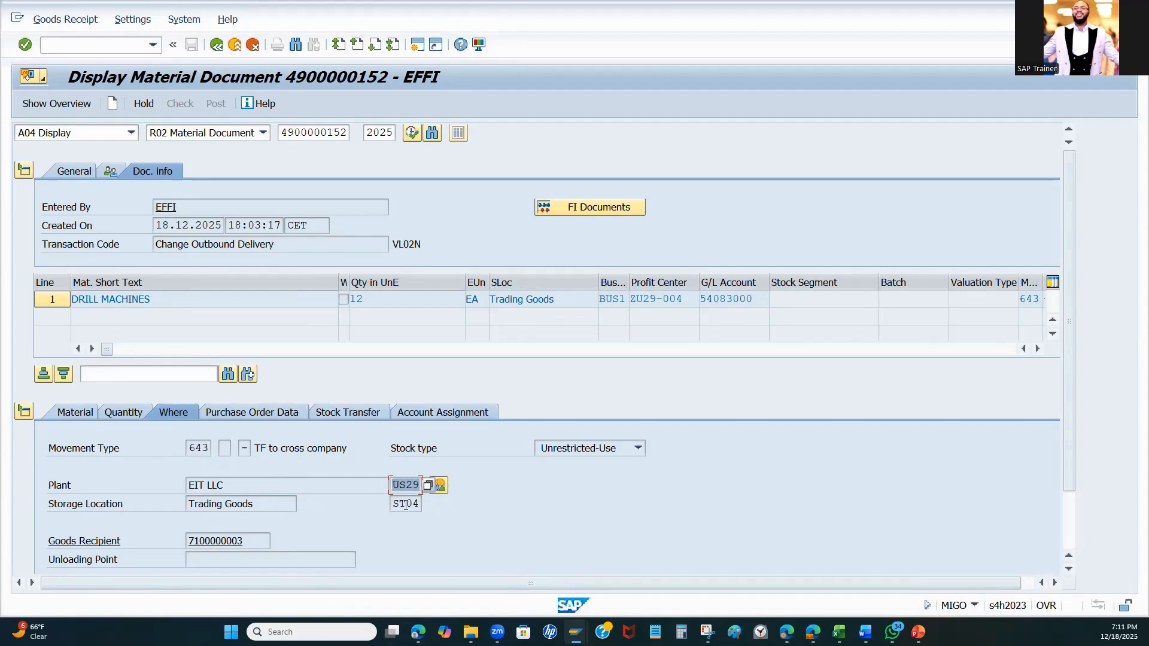
{"action": "double_click", "coordinate": [396, 503]}
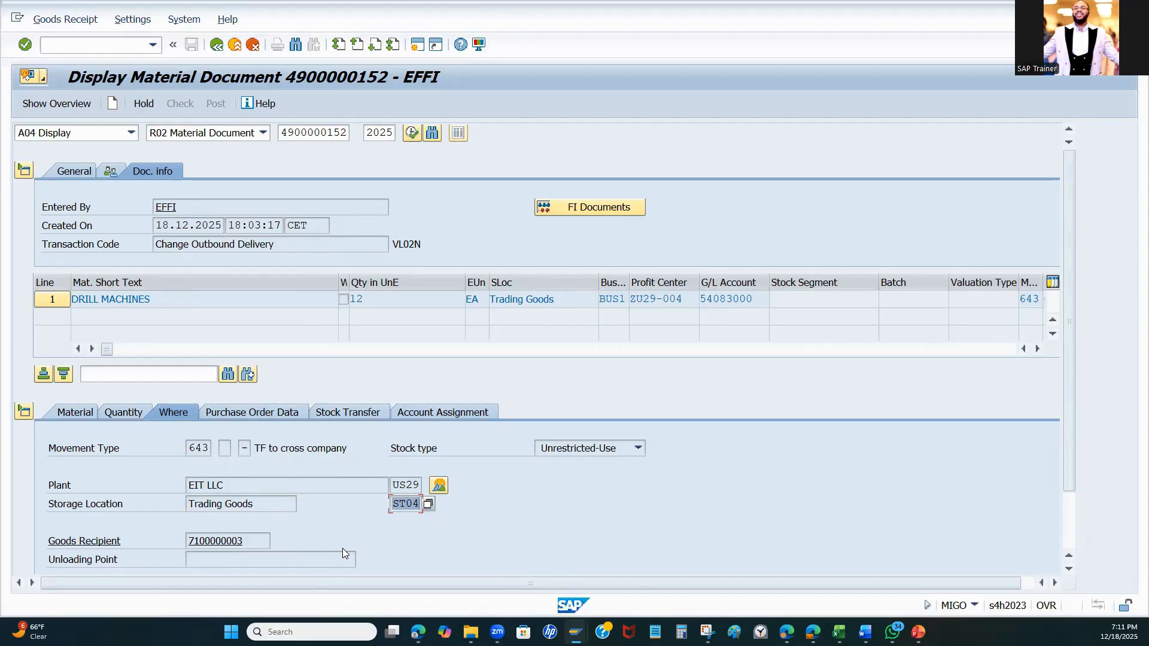
{"action": "scroll", "coordinate": [344, 526], "scroll_direction": "down", "scroll_amount": 2}
{"action": "scroll", "coordinate": [339, 512], "scroll_direction": "up", "scroll_amount": 2}
Review the item's material, quantity, location, purchase order and stock transfer details
{"action": "left_click", "coordinate": [70, 408]}
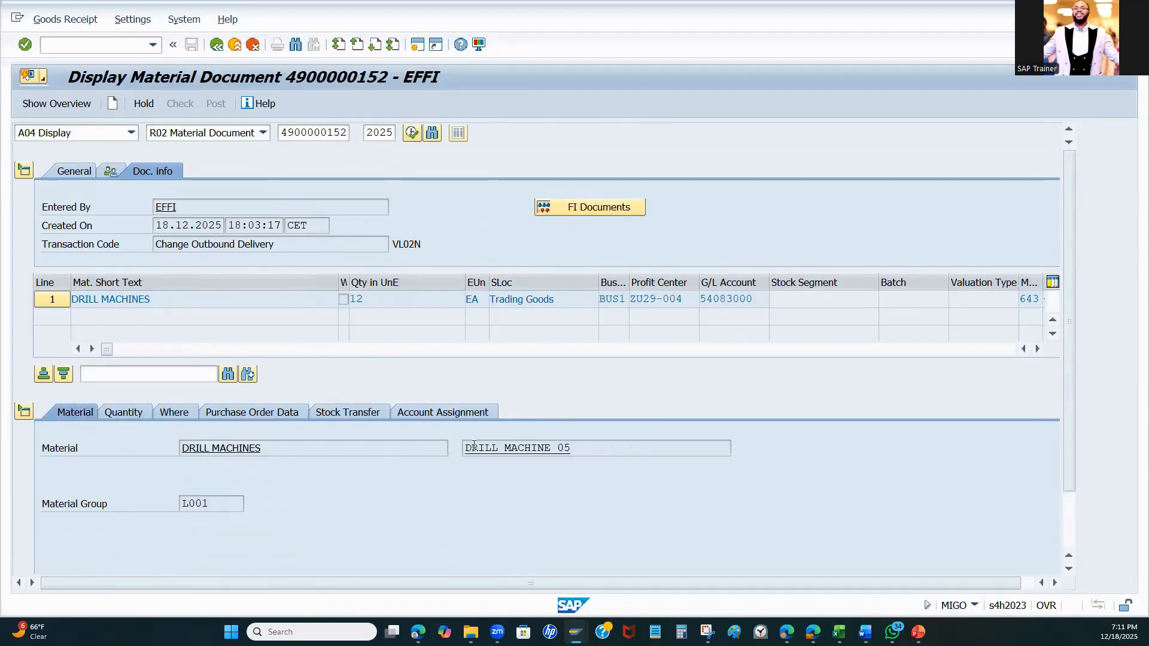
{"action": "left_click", "coordinate": [124, 414]}
{"action": "left_click", "coordinate": [174, 412]}
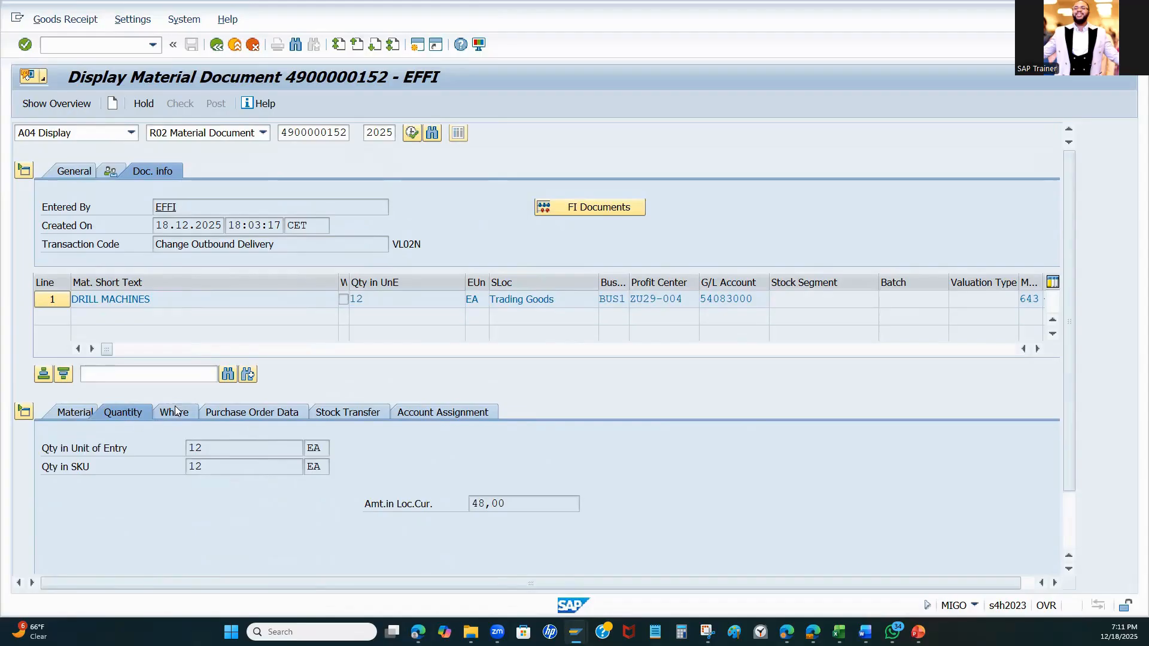
{"action": "scroll", "coordinate": [265, 516], "scroll_direction": "down", "scroll_amount": 2}
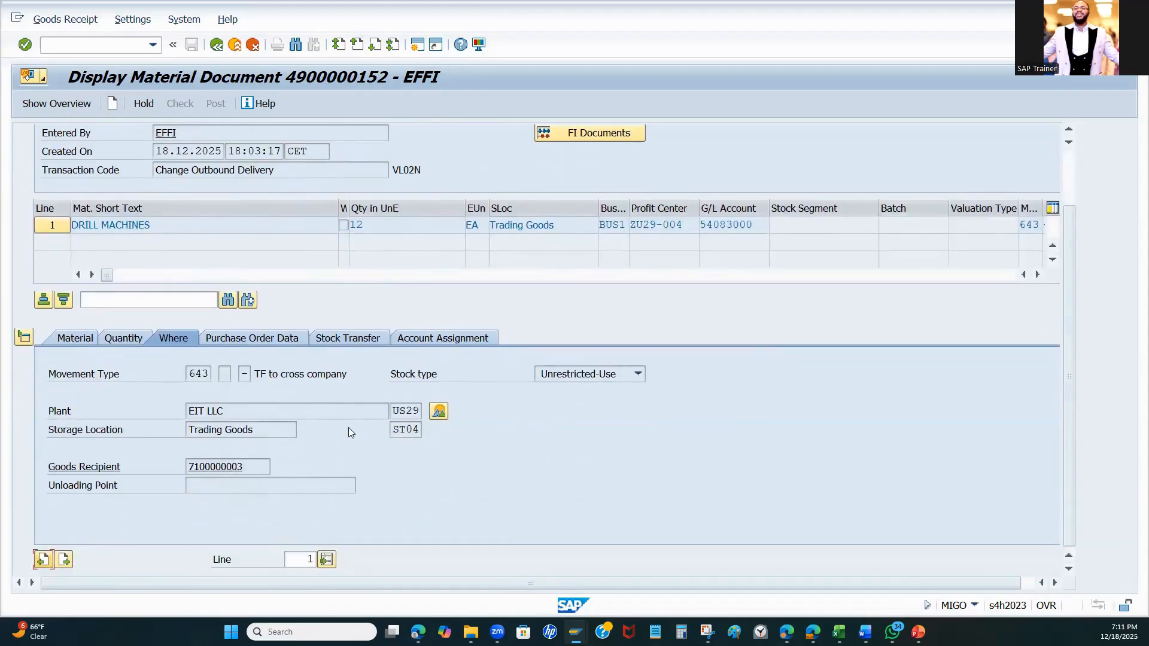
{"action": "left_click", "coordinate": [253, 338]}
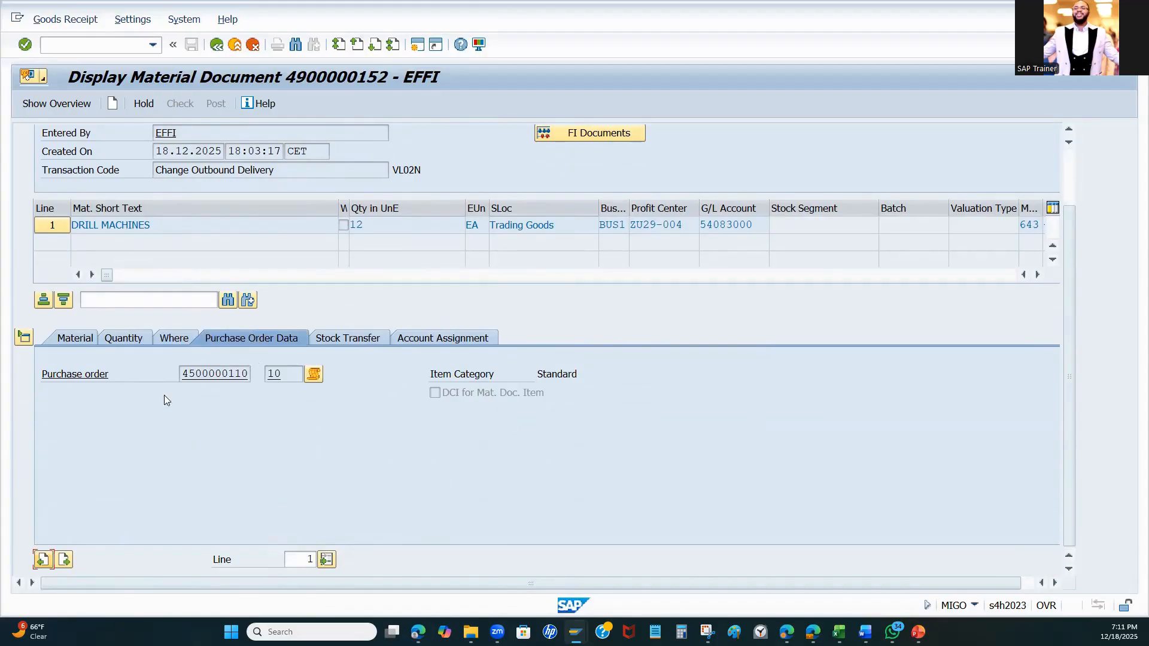
{"action": "left_click", "coordinate": [342, 340]}
Examine the item's account assignment, checking its G/L account, business area and profit center
{"action": "left_click", "coordinate": [433, 338]}
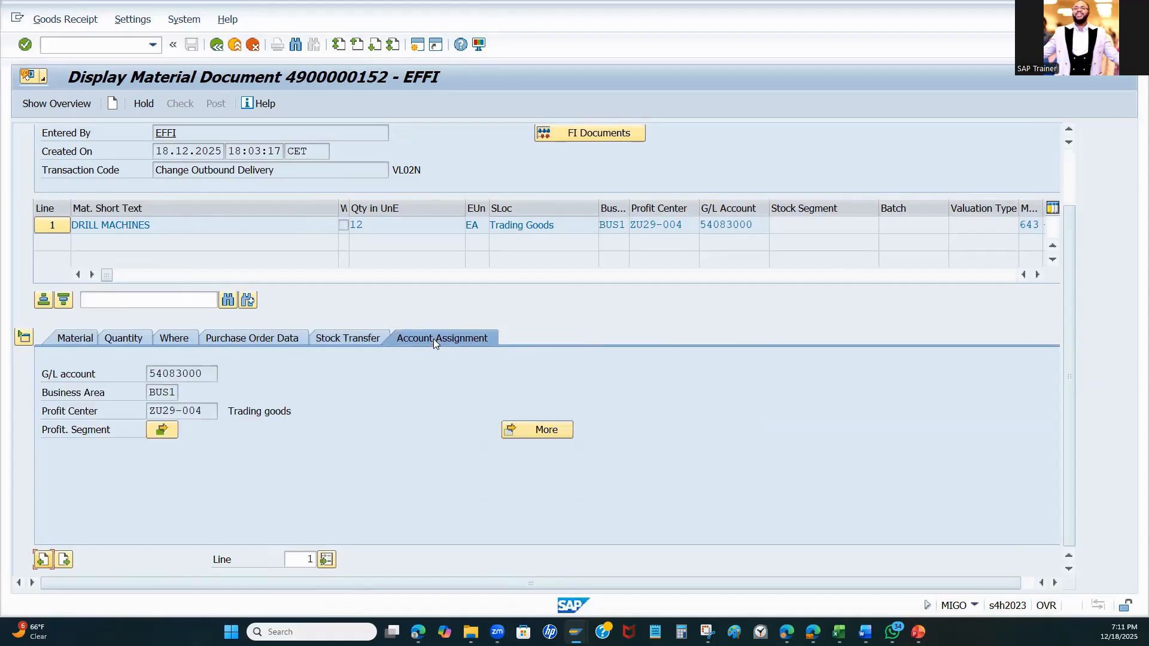
{"action": "double_click", "coordinate": [207, 376]}
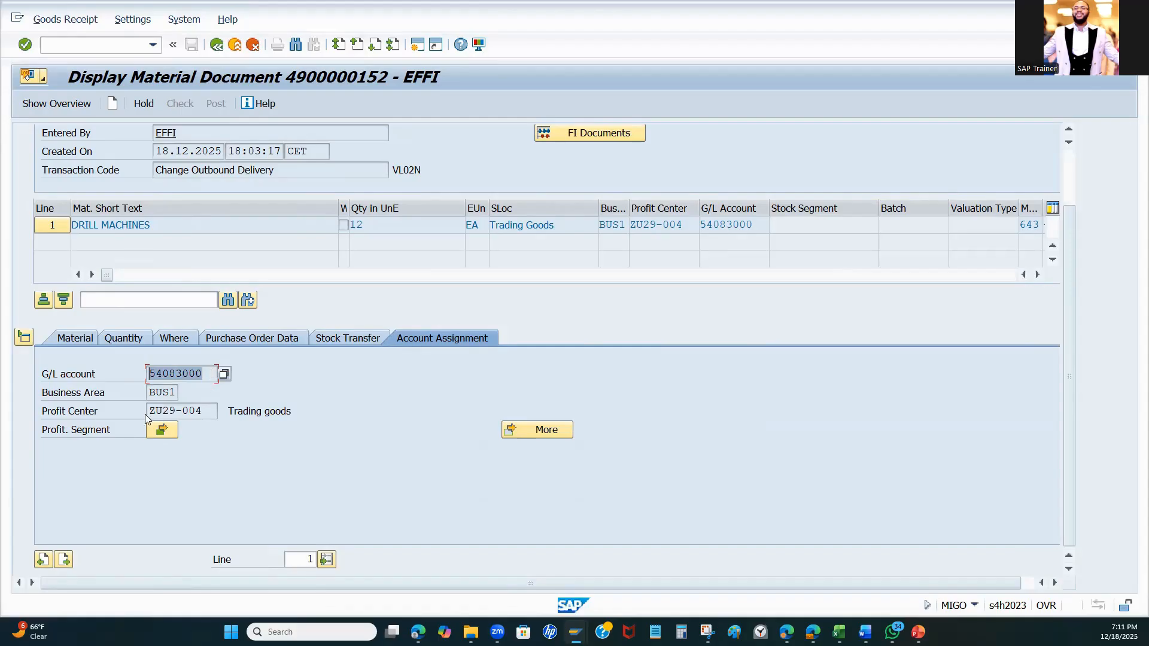
{"action": "double_click", "coordinate": [175, 394]}
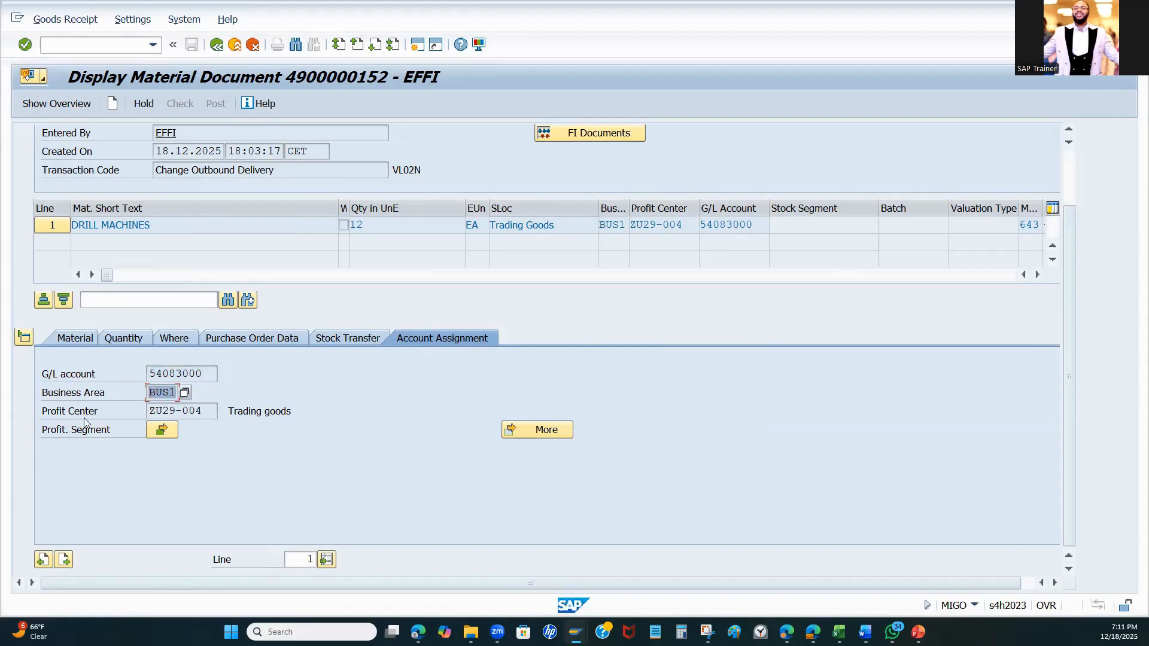
{"action": "left_click", "coordinate": [208, 411]}
{"action": "double_click", "coordinate": [156, 410]}
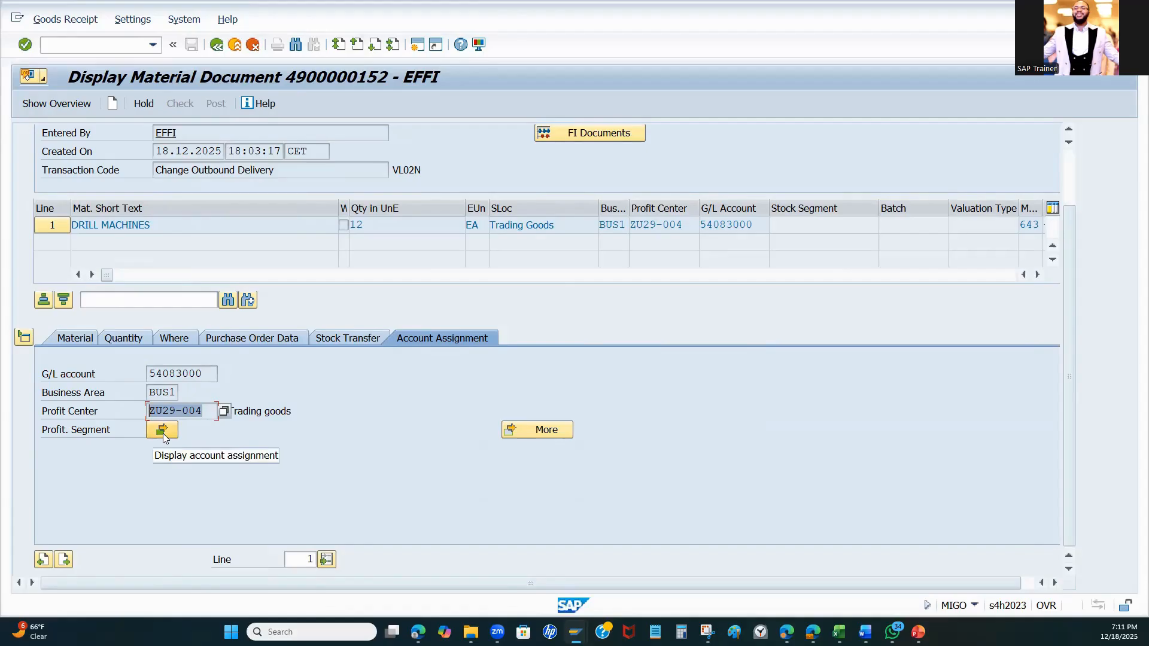
Display the list of accounting documents for the material document and reposition the list window
{"action": "scroll", "coordinate": [130, 183], "scroll_direction": "up", "scroll_amount": 3}
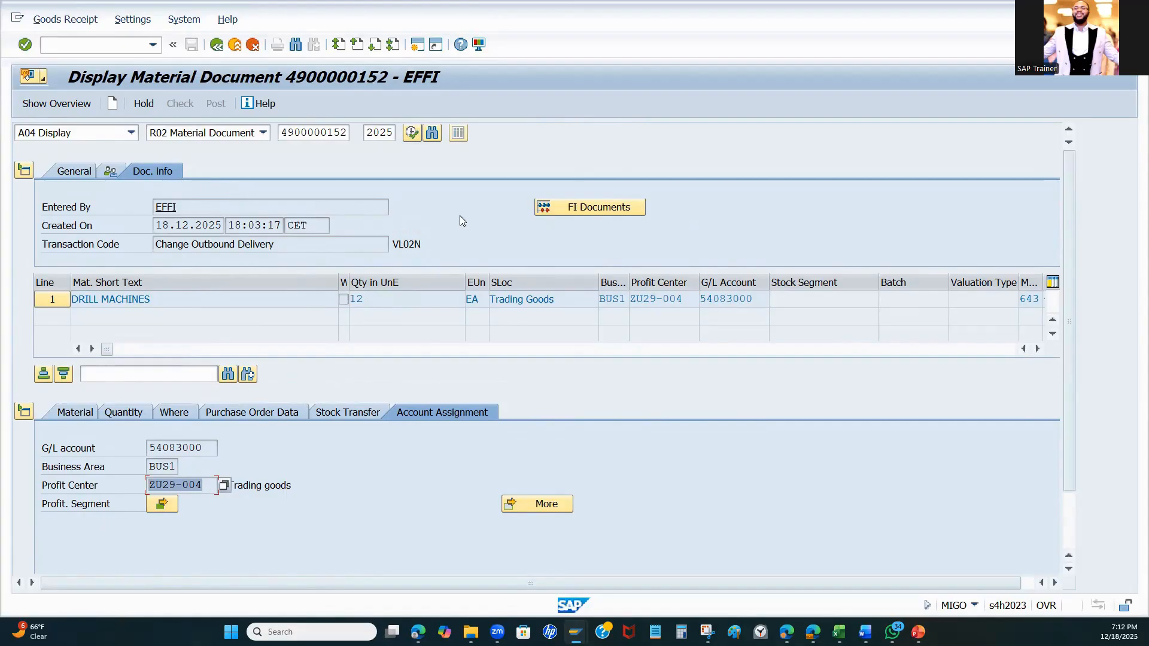
{"action": "left_click", "coordinate": [577, 207]}
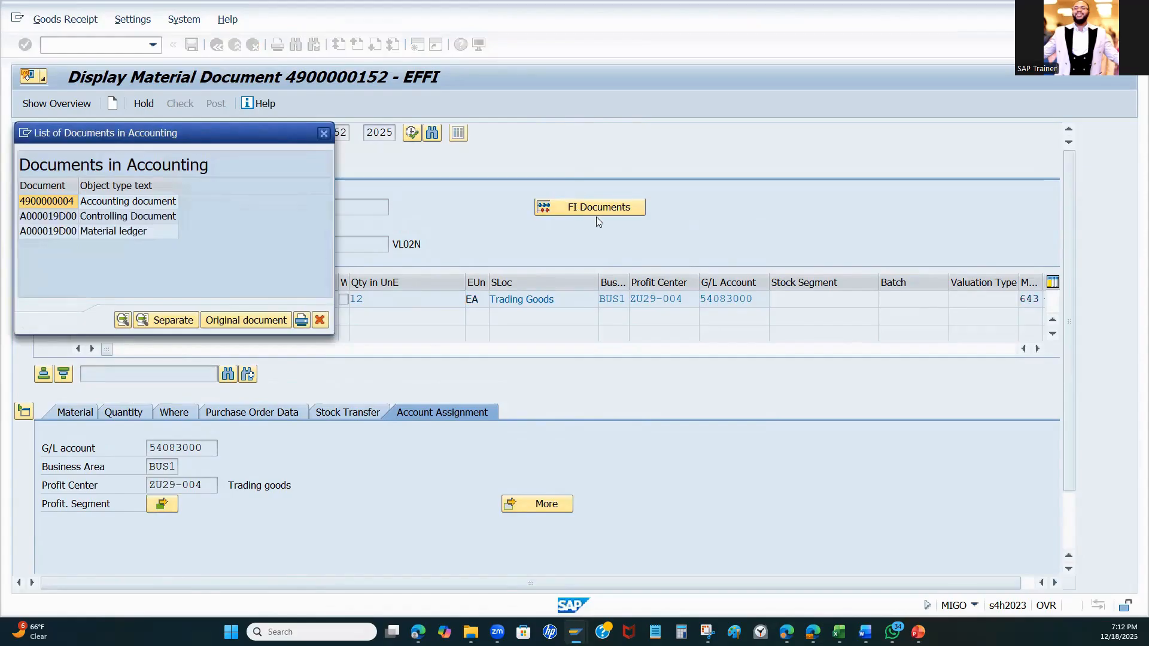
{"action": "left_click_drag", "start_coordinate": [265, 140], "coordinate": [613, 234]}
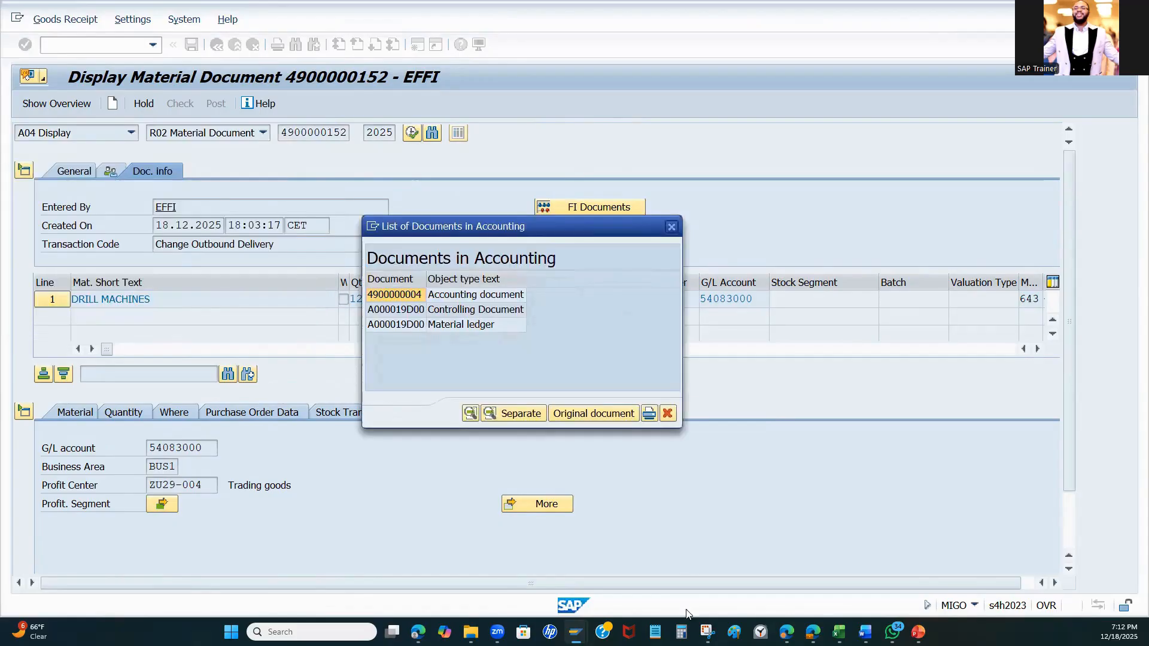
Switch to the open Edge browser window whose title begins with "(313) SAP"
{"action": "left_click", "coordinate": [417, 632]}
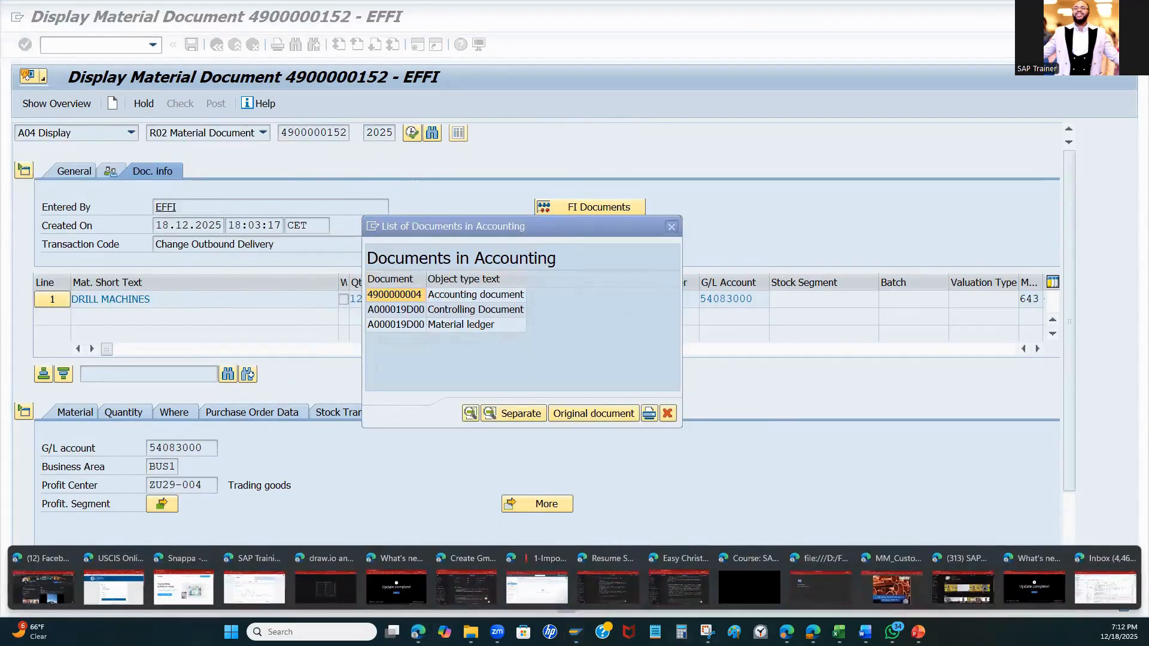
{"action": "left_click", "coordinate": [958, 579]}
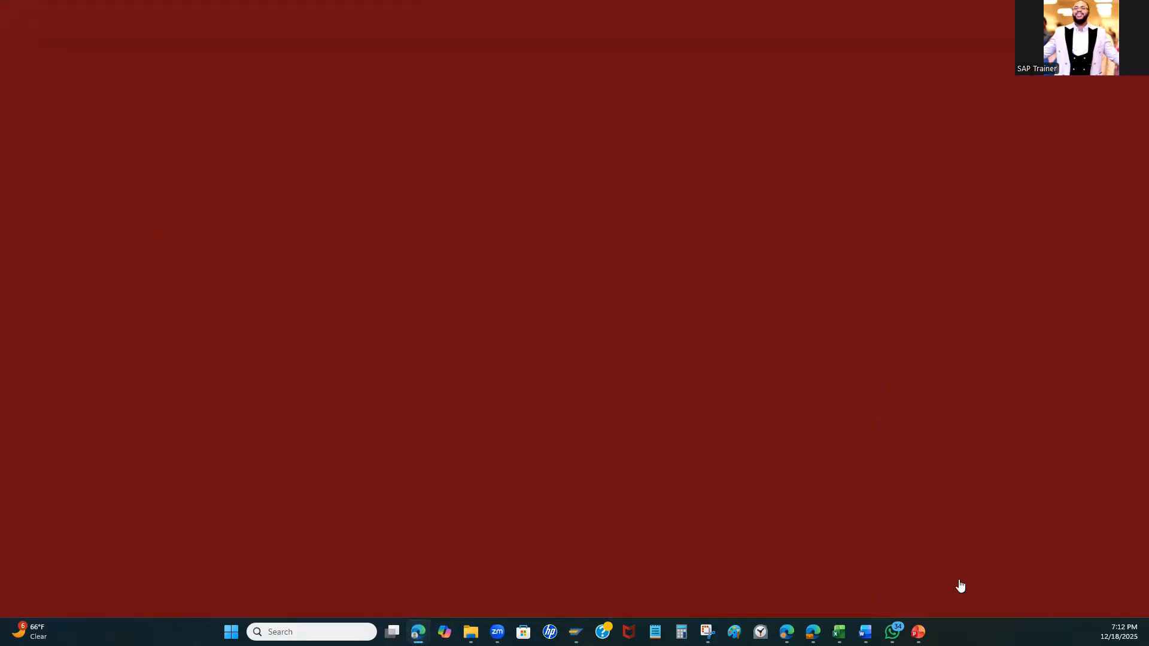